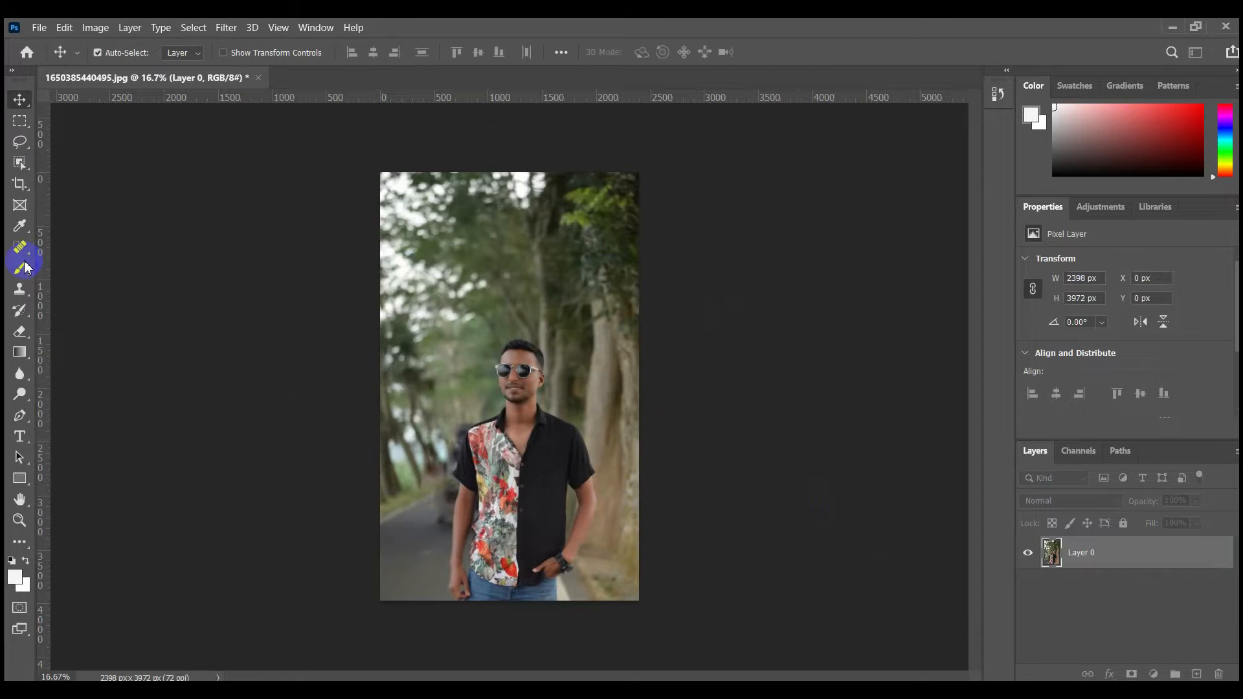
- Start a Pen tool path at the photo's lower edge and trace the outer edge of the man's left-side hand up to the wrist
click(19, 426)
scroll(431, 494, up, 5)
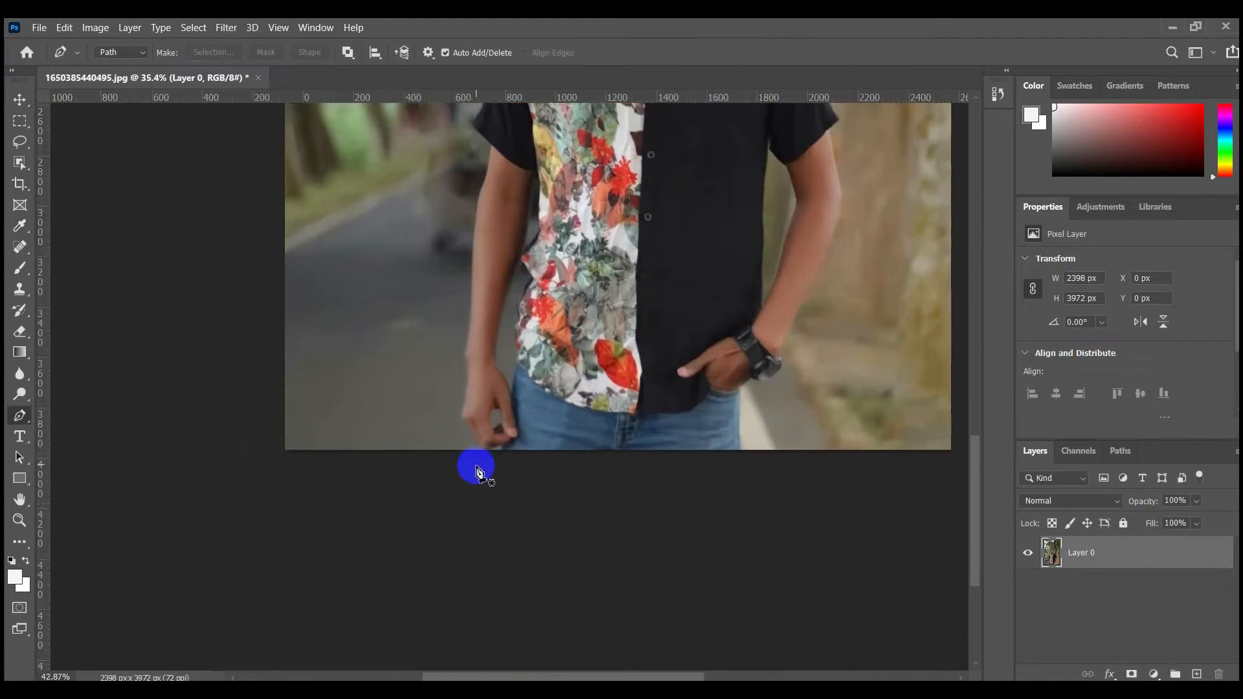
scroll(479, 473, up, 10)
drag(560, 422, 454, 421)
click(564, 387)
drag(421, 404, 407, 395)
drag(341, 305, 442, 416)
drag(389, 305, 387, 294)
drag(394, 259, 445, 410)
scroll(430, 414, up, 2)
drag(454, 349, 456, 337)
drag(483, 413, 496, 554)
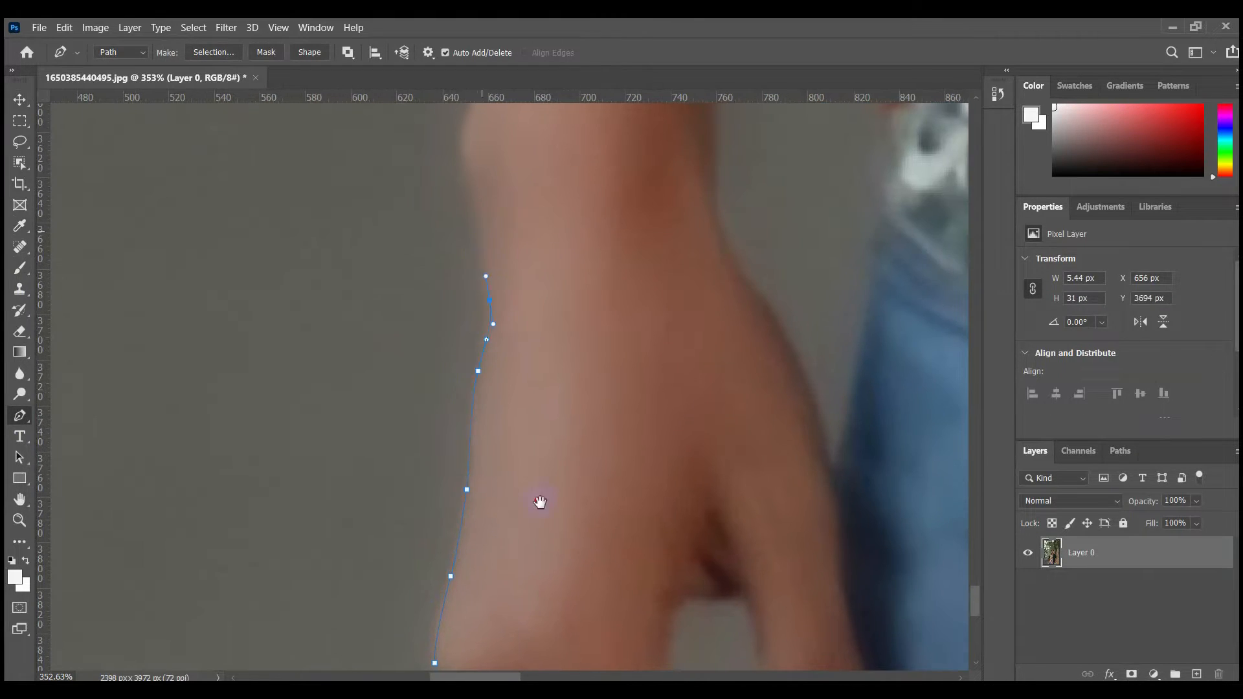
- Continue the path from the wrist up the outer edge of the left-side forearm to the sleeve hem
drag(482, 223, 540, 505)
scroll(537, 337, down, 3)
scroll(550, 389, up, 2)
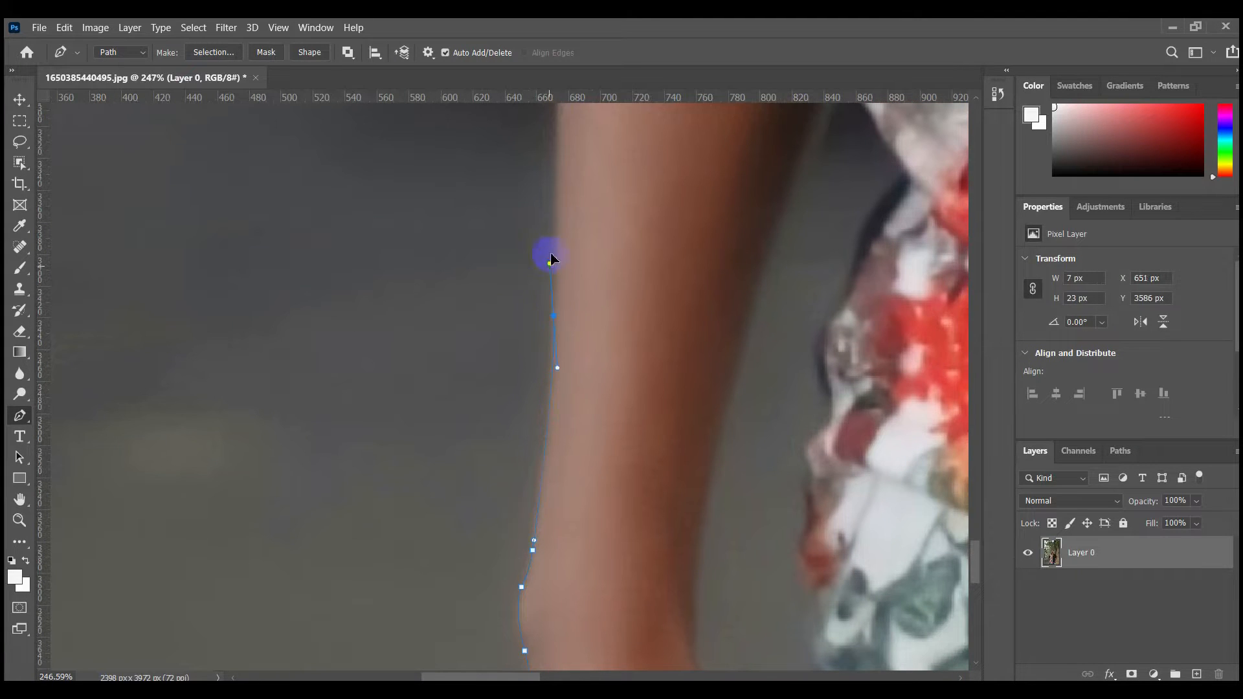
drag(550, 259, 583, 333)
scroll(591, 452, up, 2)
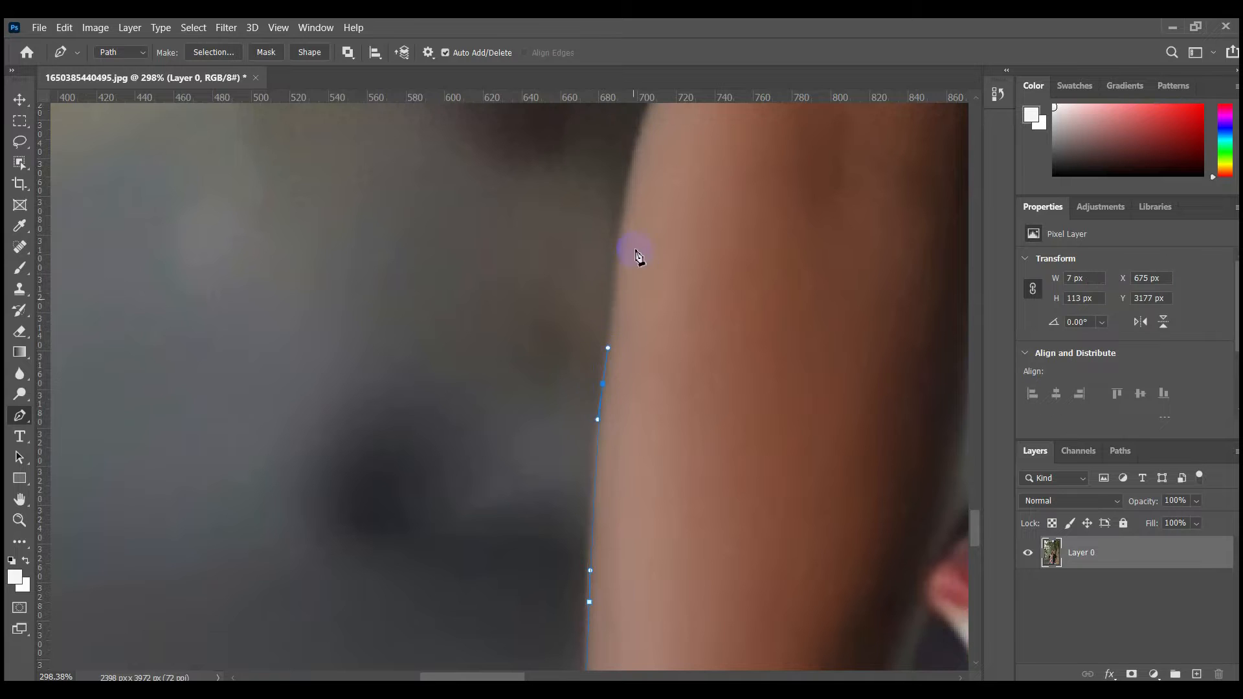
drag(637, 255, 569, 372)
scroll(569, 371, up, 2)
drag(591, 323, 591, 453)
scroll(618, 476, up, 2)
drag(635, 328, 646, 497)
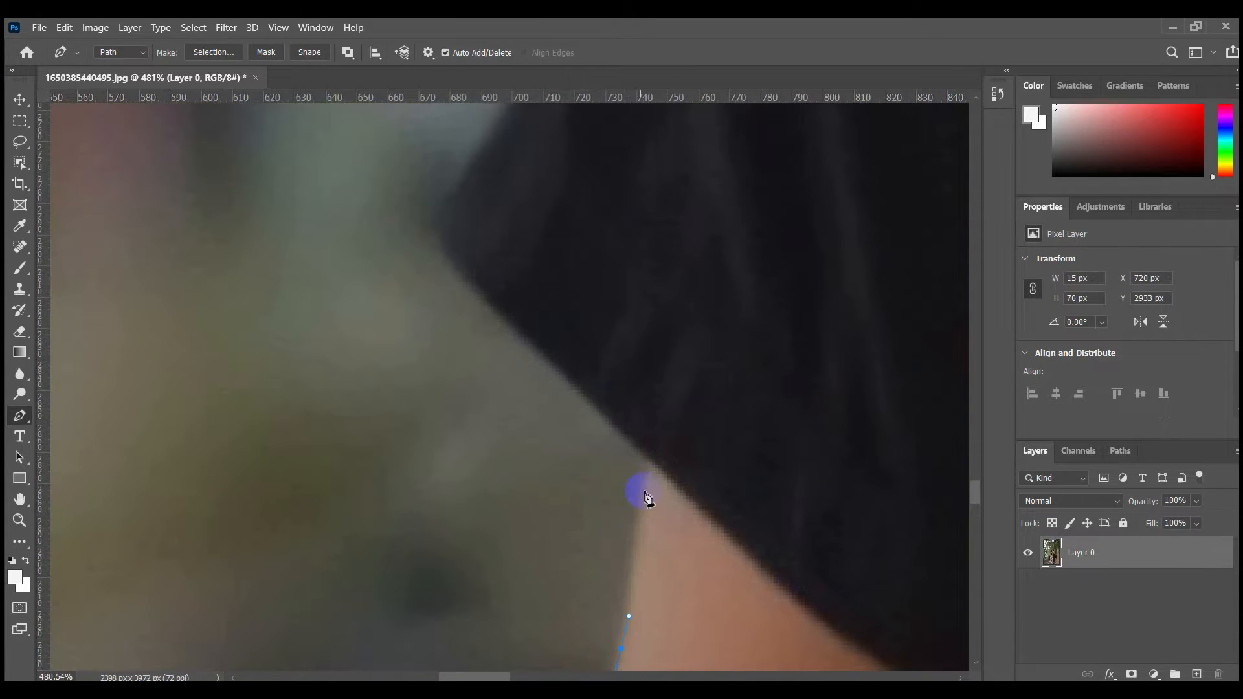
- Trace the path along the left-side sleeve hem, around its outer corner and up the lower sleeve edge
drag(463, 326, 585, 408)
scroll(528, 382, up, 1)
drag(627, 332, 547, 490)
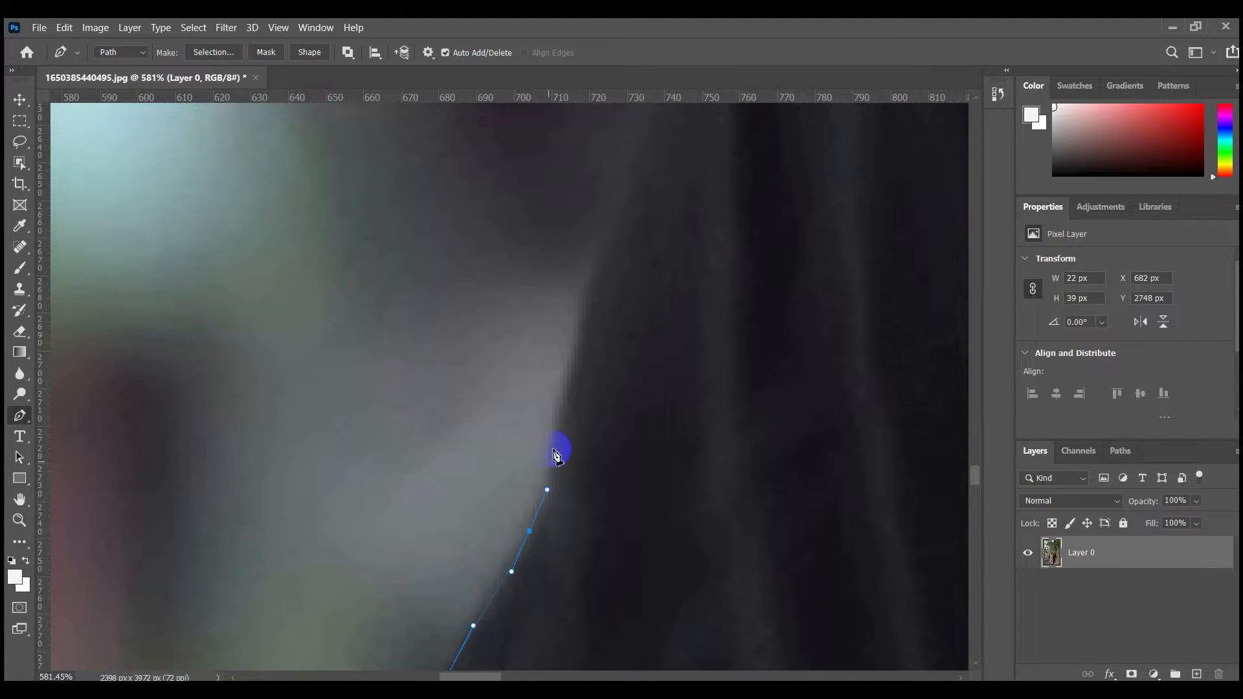
scroll(549, 362, down, 2)
drag(558, 314, 424, 346)
scroll(386, 408, up, 2)
drag(453, 260, 451, 250)
- Continue the path up the upper outer edge of the black left-side sleeve towards the shoulder
scroll(454, 247, down, 2)
drag(485, 202, 485, 452)
scroll(475, 406, up, 1)
click(499, 343)
click(532, 239)
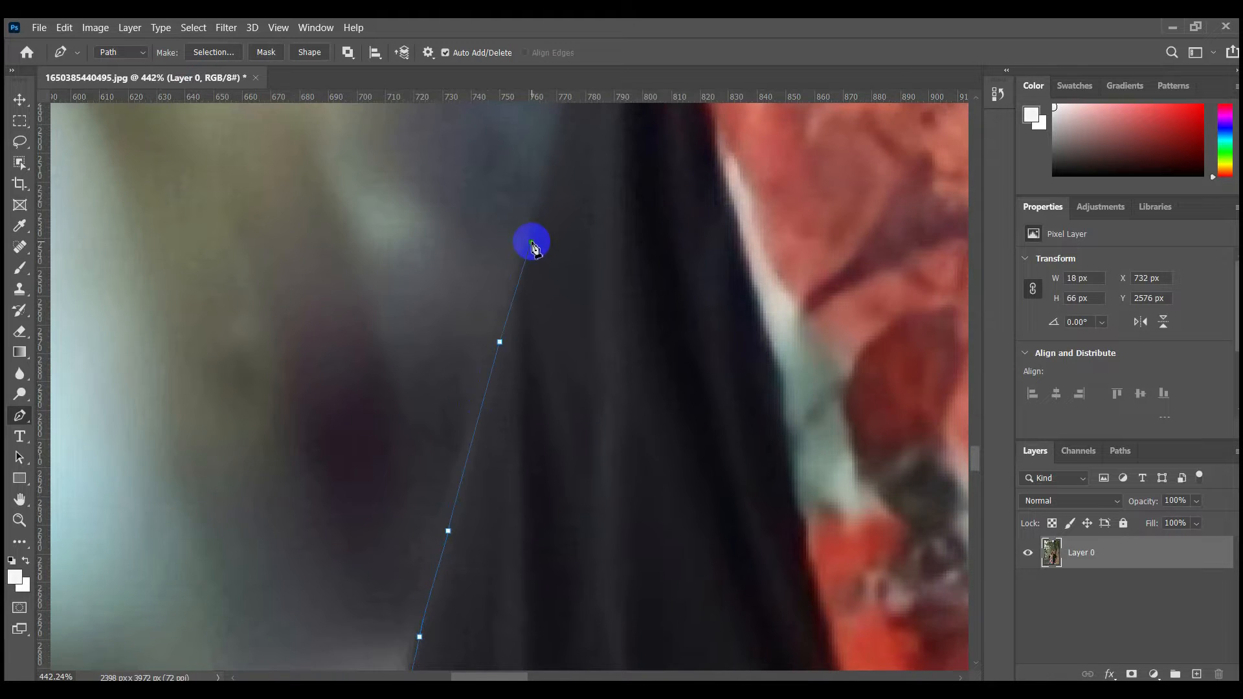
scroll(540, 221, down, 3)
drag(543, 209, 534, 526)
scroll(544, 455, up, 3)
drag(565, 398, 573, 377)
drag(573, 377, 368, 597)
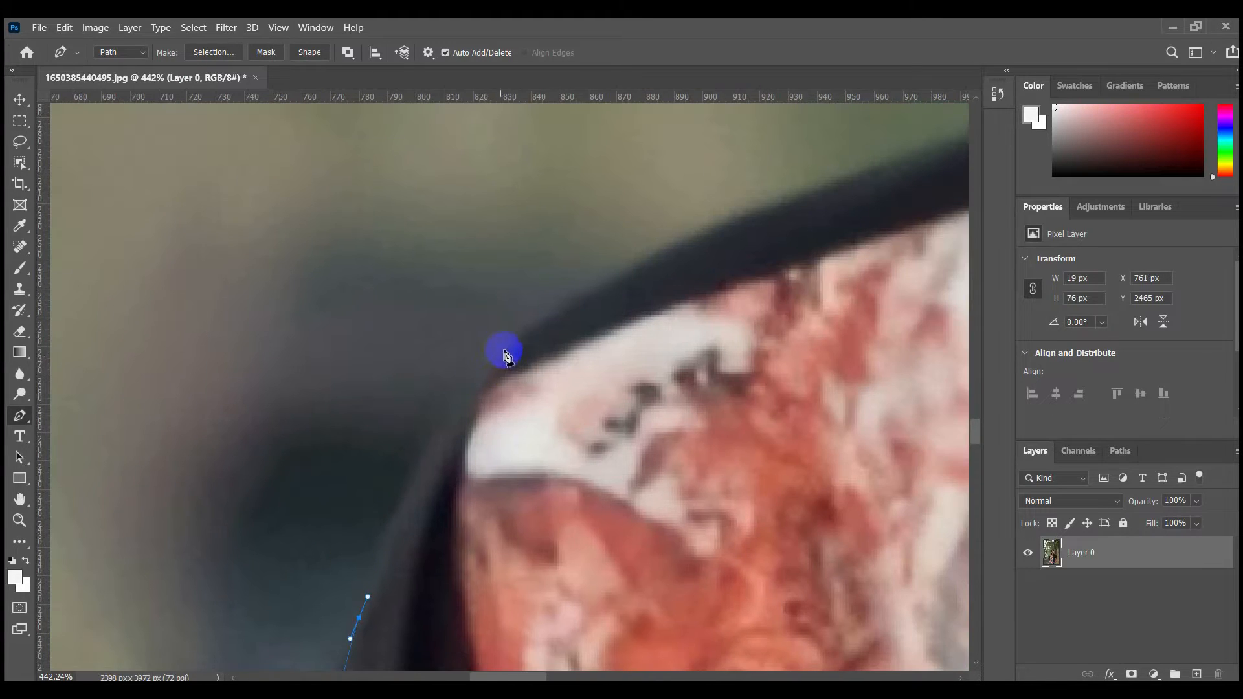
- Extend the path over the left-side shoulder and up along the collar and neck to the bearded jaw
drag(476, 382, 246, 511)
drag(458, 413, 342, 526)
key(ctrl+z)
drag(498, 468, 553, 444)
drag(577, 433, 250, 600)
scroll(477, 450, up, 2)
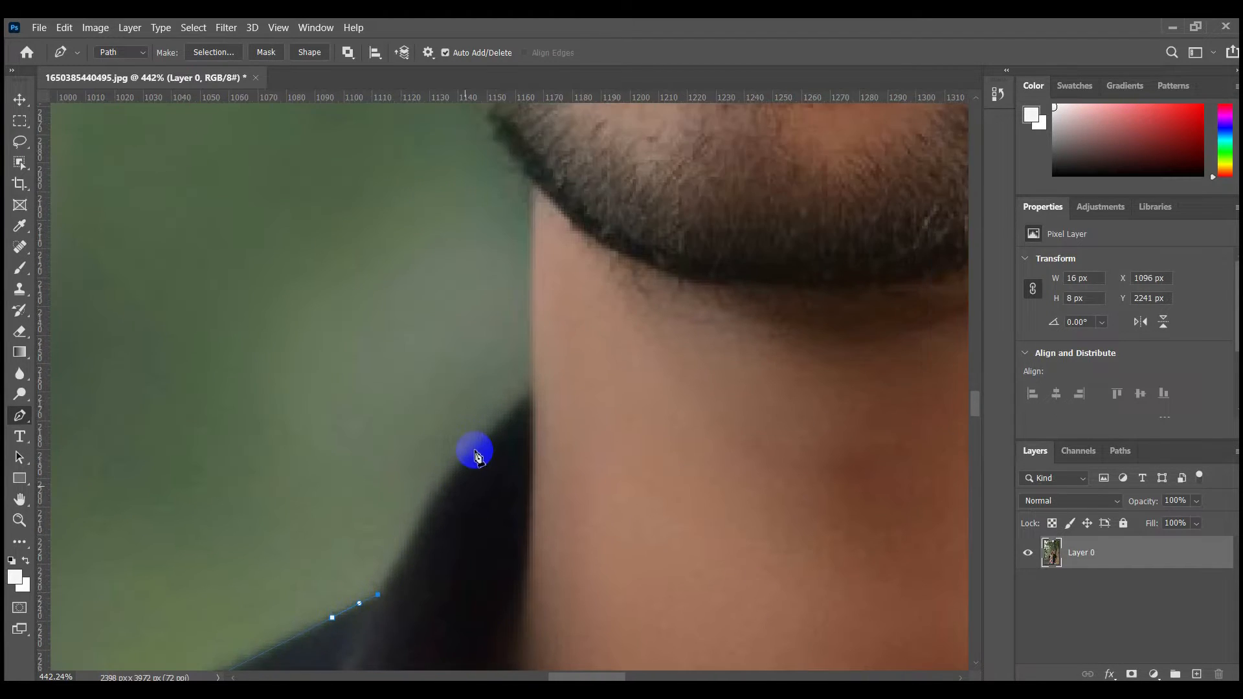
drag(518, 360, 508, 497)
scroll(547, 277, down, 4)
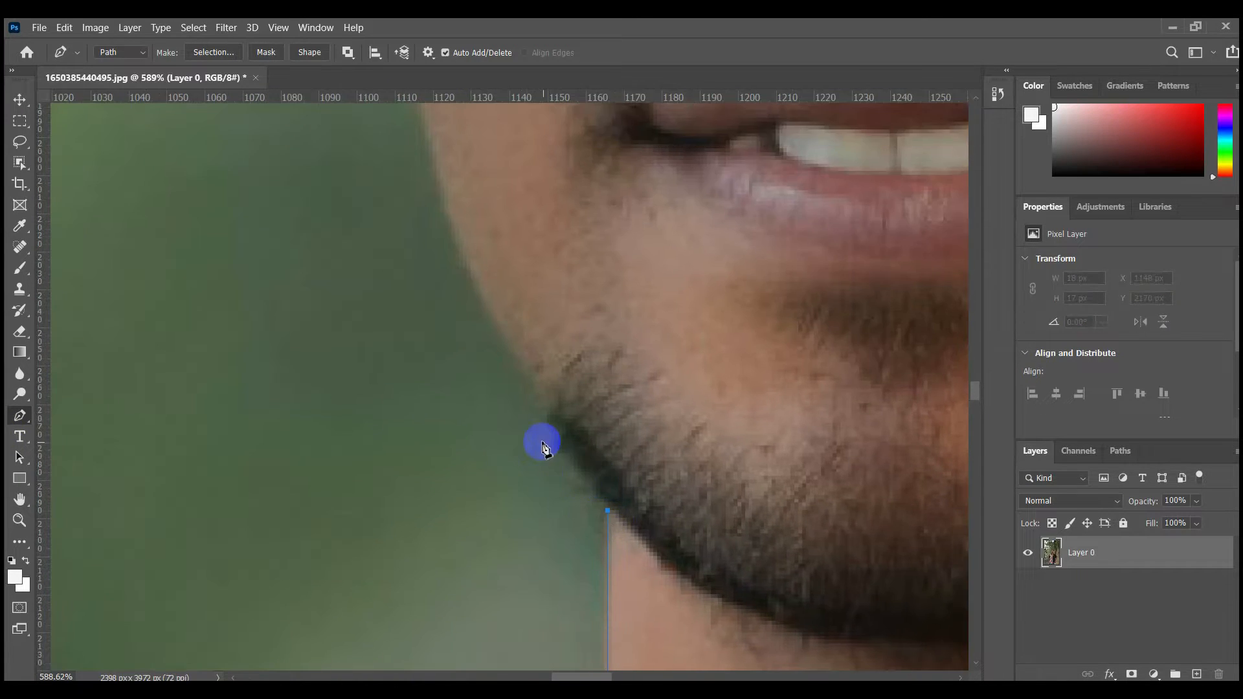
- Trace the path along the left-side jaw and cheek with curved anchor points up to just below the sunglasses
scroll(544, 439, up, 5)
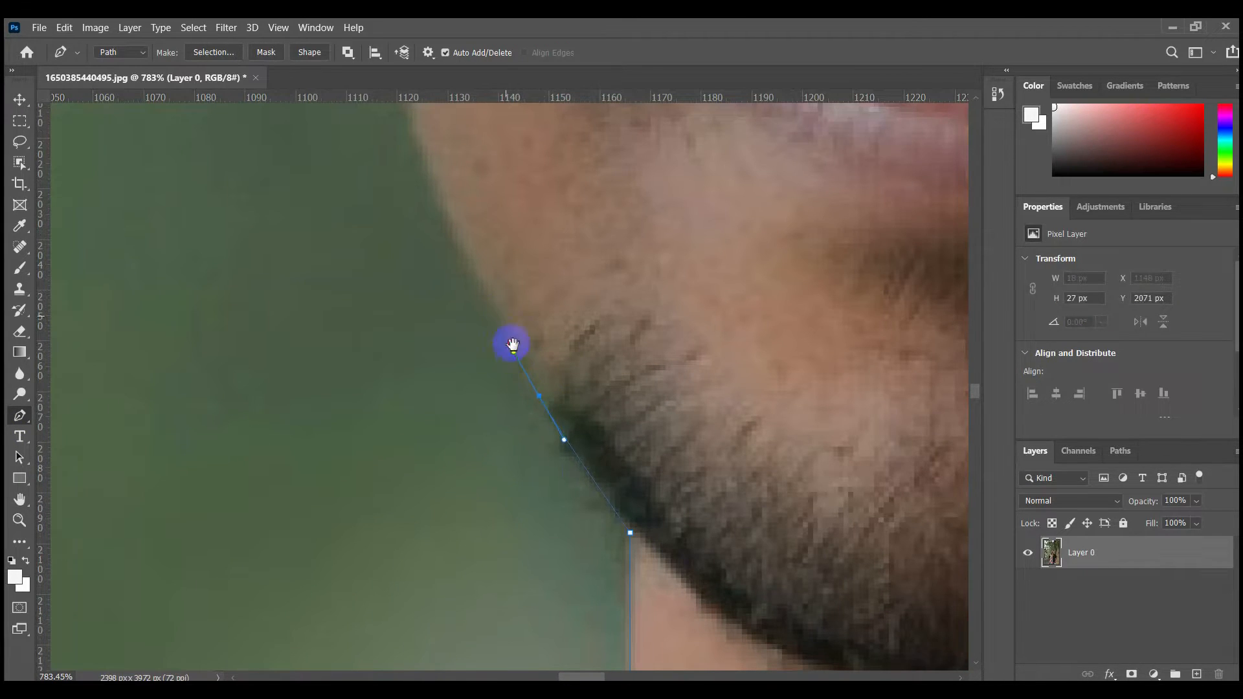
drag(504, 314, 572, 546)
click(482, 366)
drag(471, 297, 528, 537)
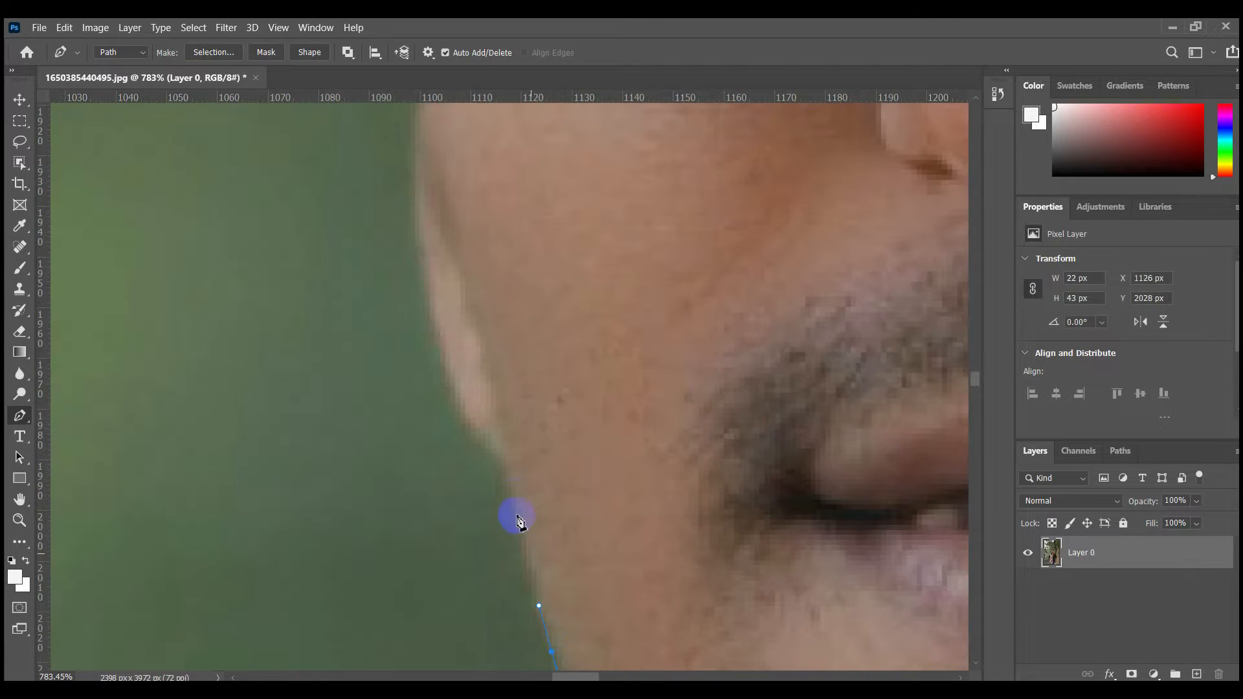
drag(487, 448, 484, 446)
drag(430, 358, 516, 523)
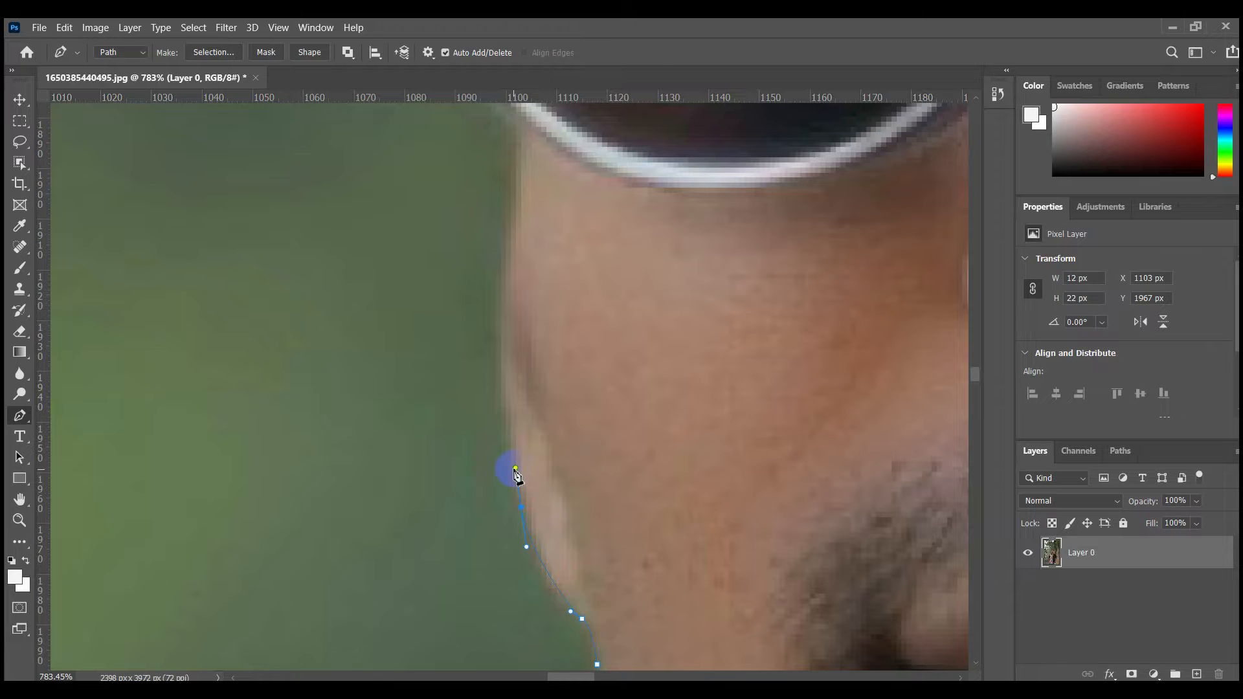
drag(502, 329, 537, 492)
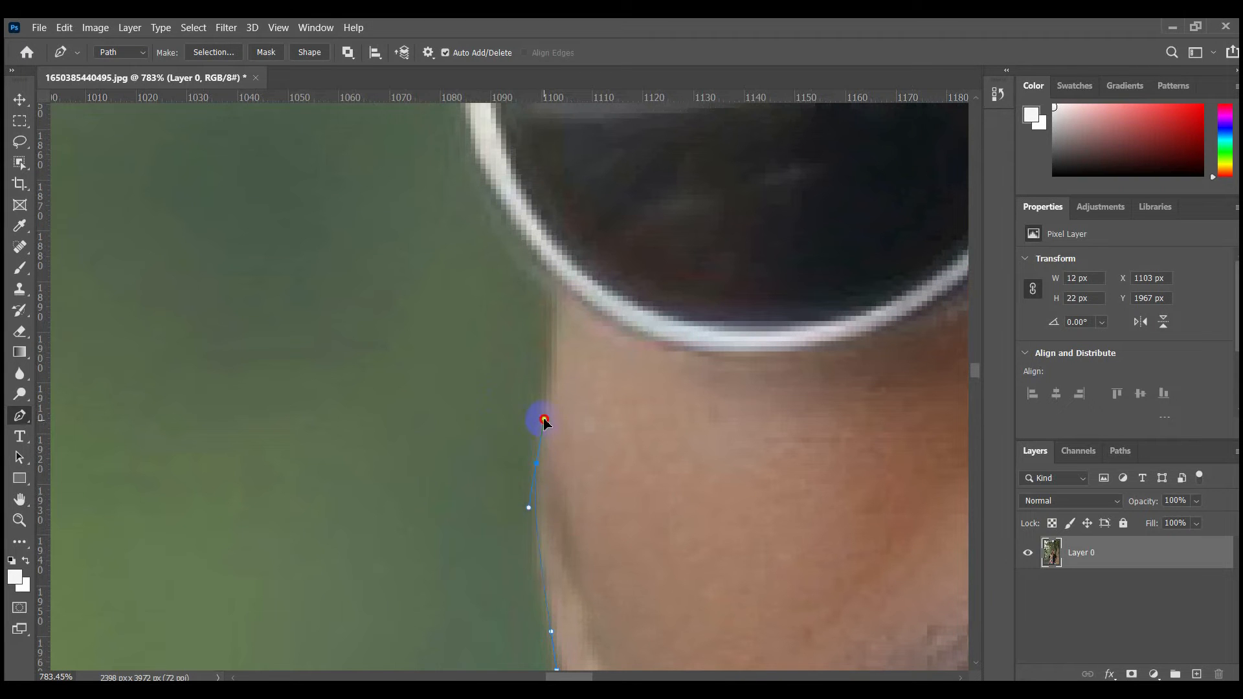
- Continue the path along the outer rim of the left-side sunglasses lens
drag(556, 332, 577, 478)
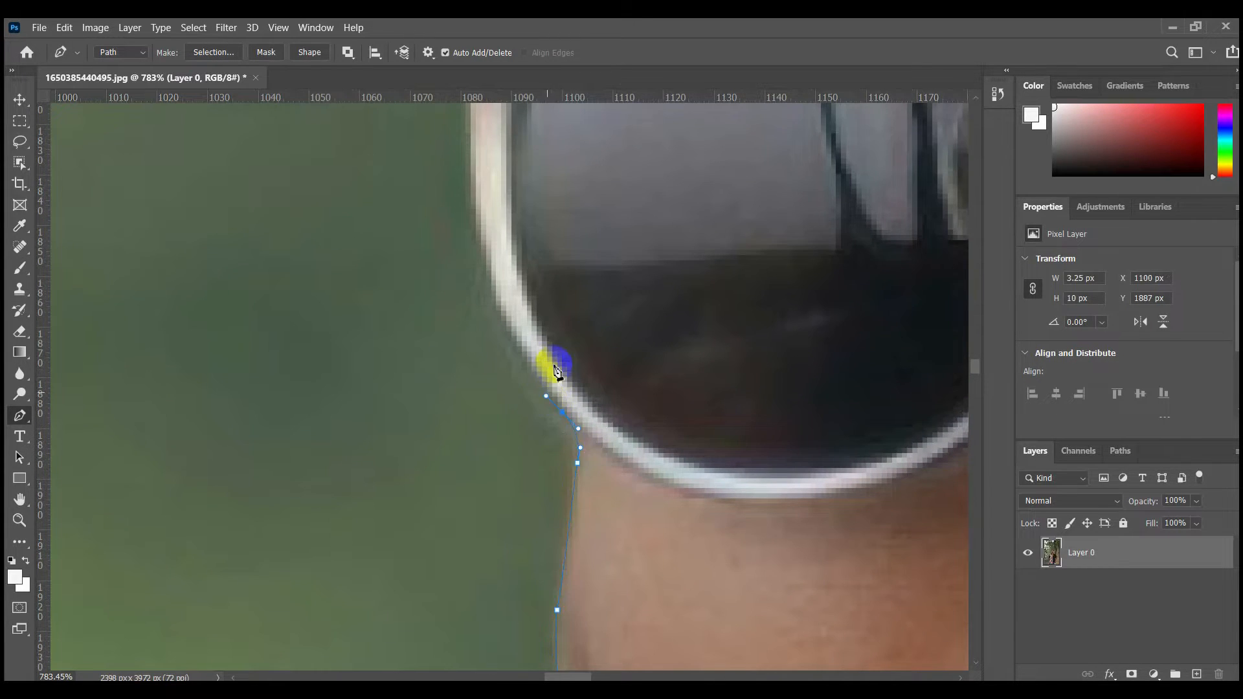
scroll(557, 372, down, 3)
scroll(555, 567, up, 4)
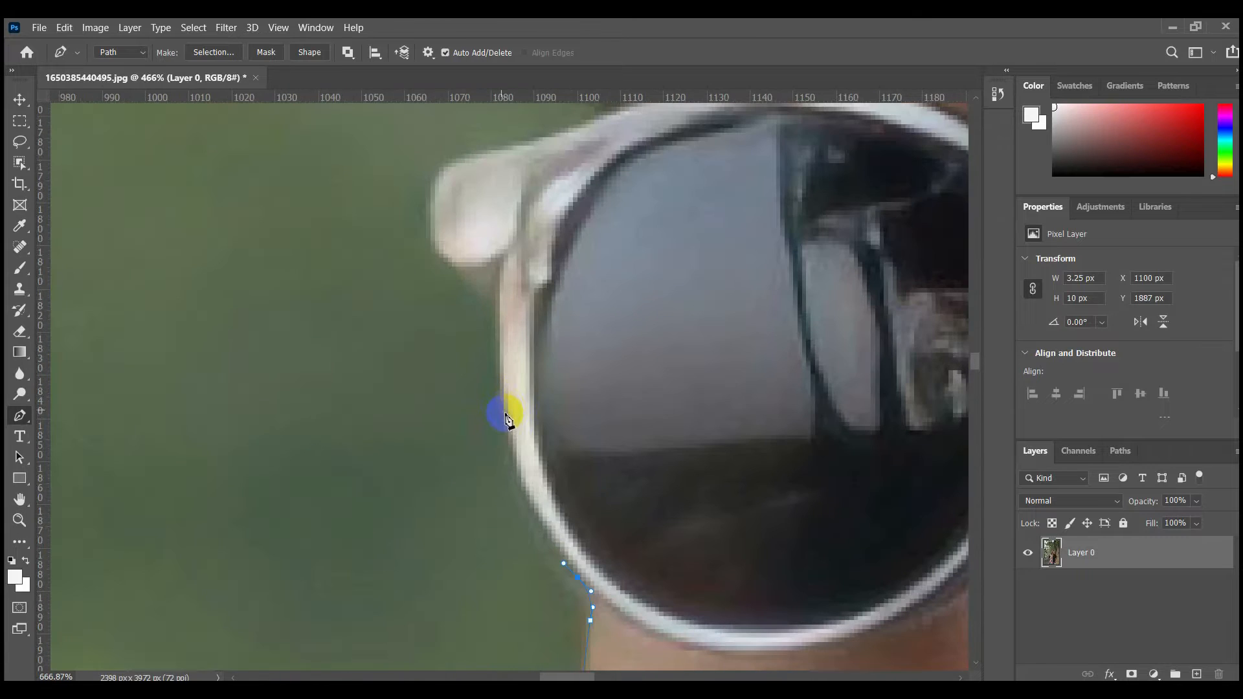
scroll(509, 477, up, 1)
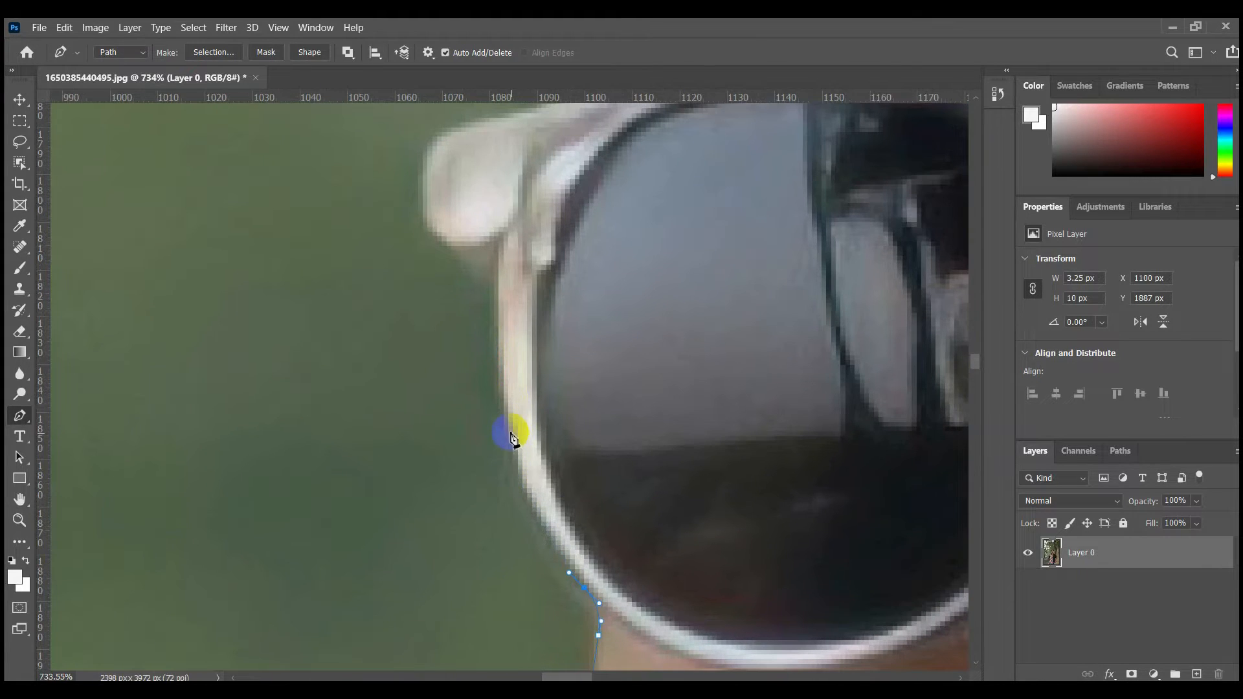
drag(503, 334, 516, 430)
- Trace the path around the rounded hinge corner of the sunglasses to where the frame meets the forehead
scroll(524, 445, up, 1)
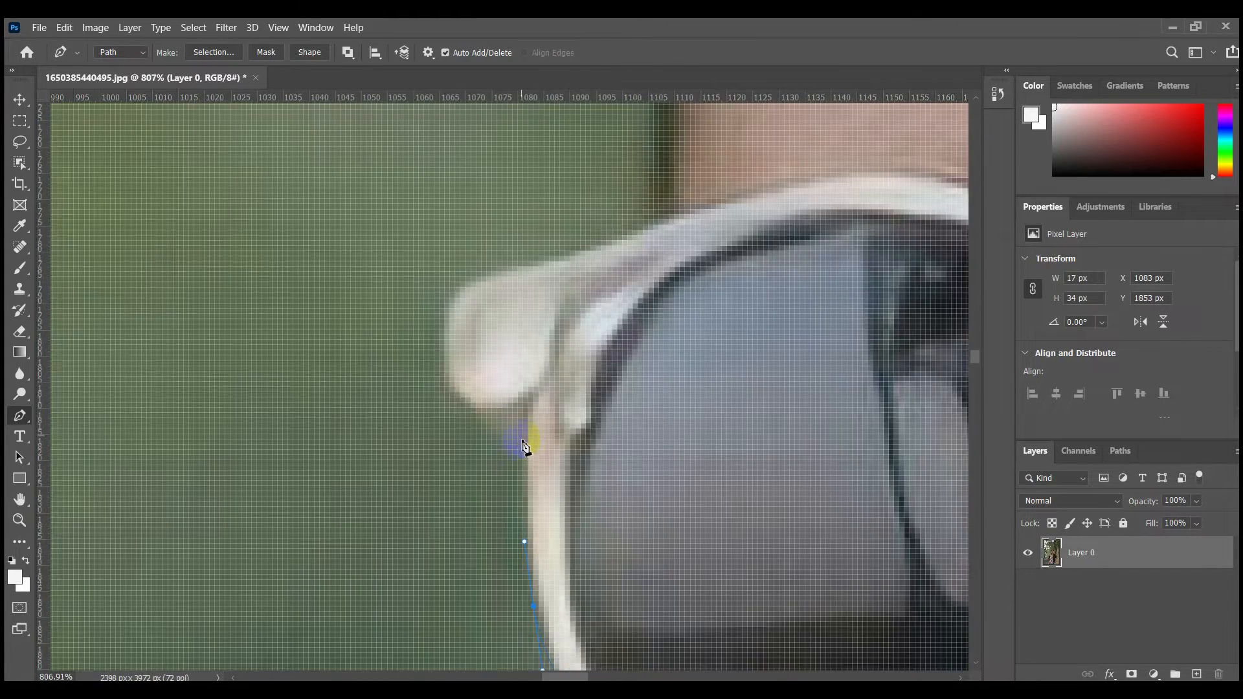
drag(452, 392, 491, 510)
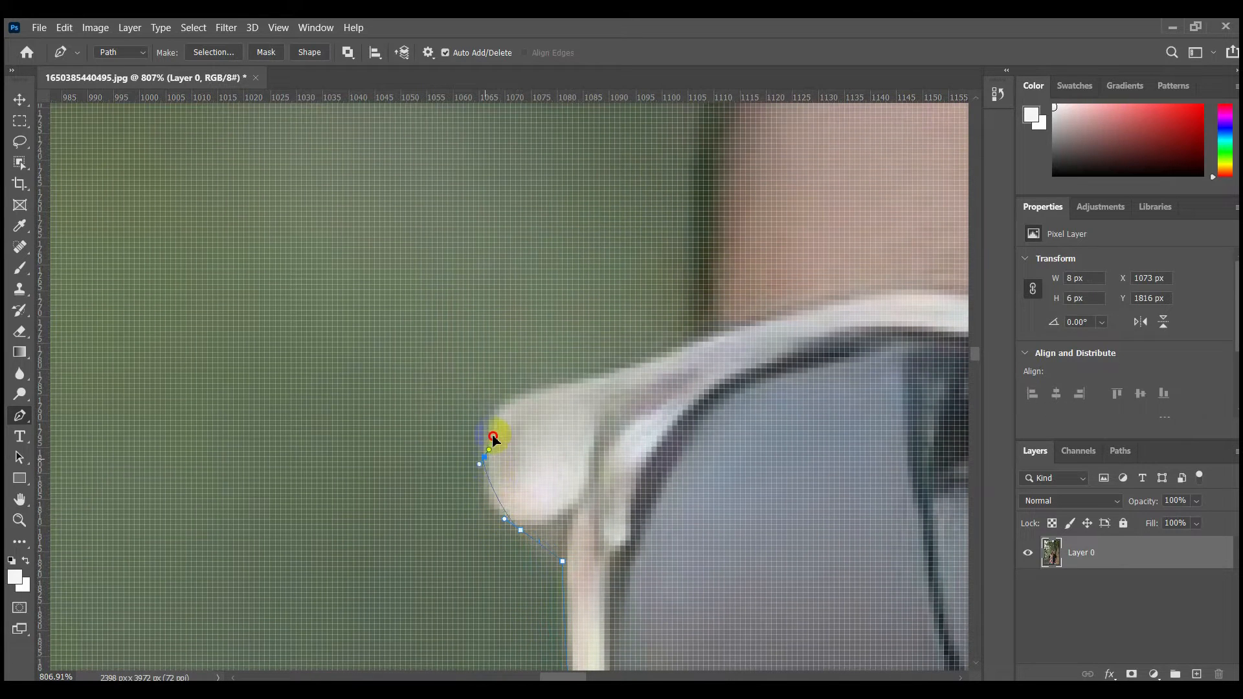
drag(557, 384, 571, 383)
drag(531, 507, 413, 653)
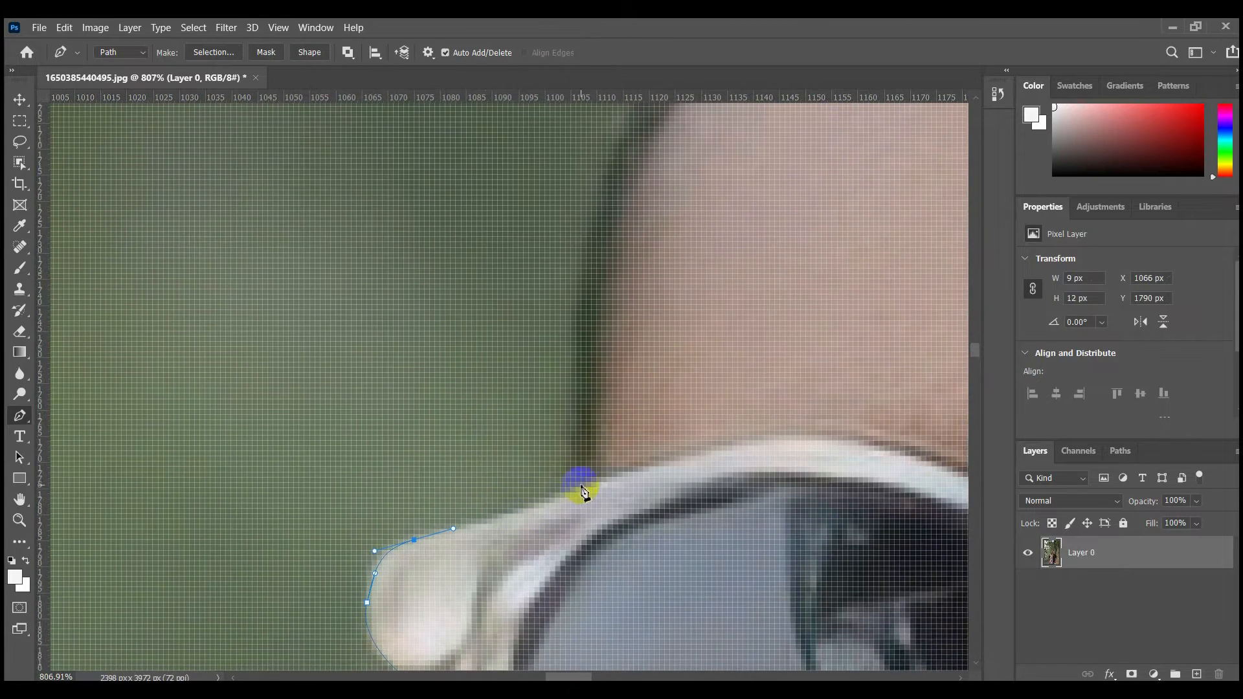
scroll(437, 422, down, 5)
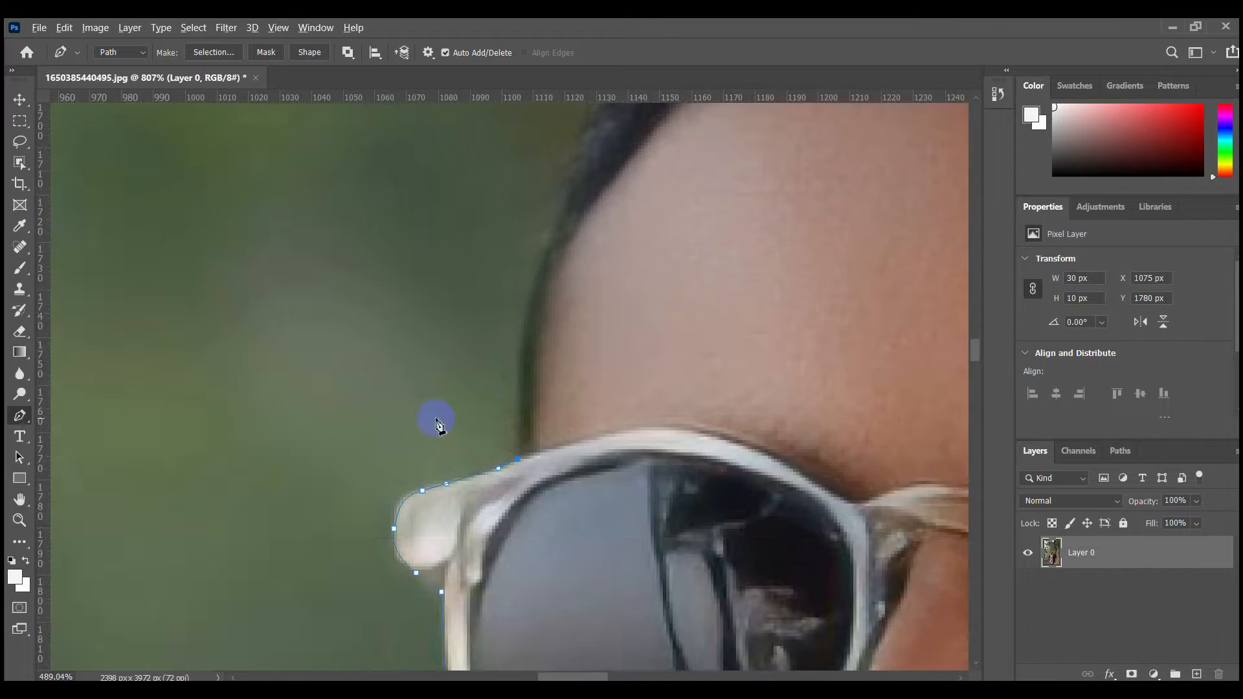
- Continue the path from the sunglasses frame up the left side of the forehead and hair to the top of the head
drag(485, 388, 419, 517)
drag(483, 302, 492, 264)
drag(518, 176, 410, 342)
drag(437, 307, 457, 275)
drag(466, 263, 357, 449)
drag(408, 380, 445, 361)
drag(522, 327, 548, 322)
- Trace the path over the top of the hair and down the right side of the head to the ear
drag(834, 324, 271, 228)
drag(417, 272, 444, 287)
drag(571, 343, 719, 425)
drag(696, 411, 780, 472)
drag(773, 522, 688, 203)
drag(808, 435, 811, 440)
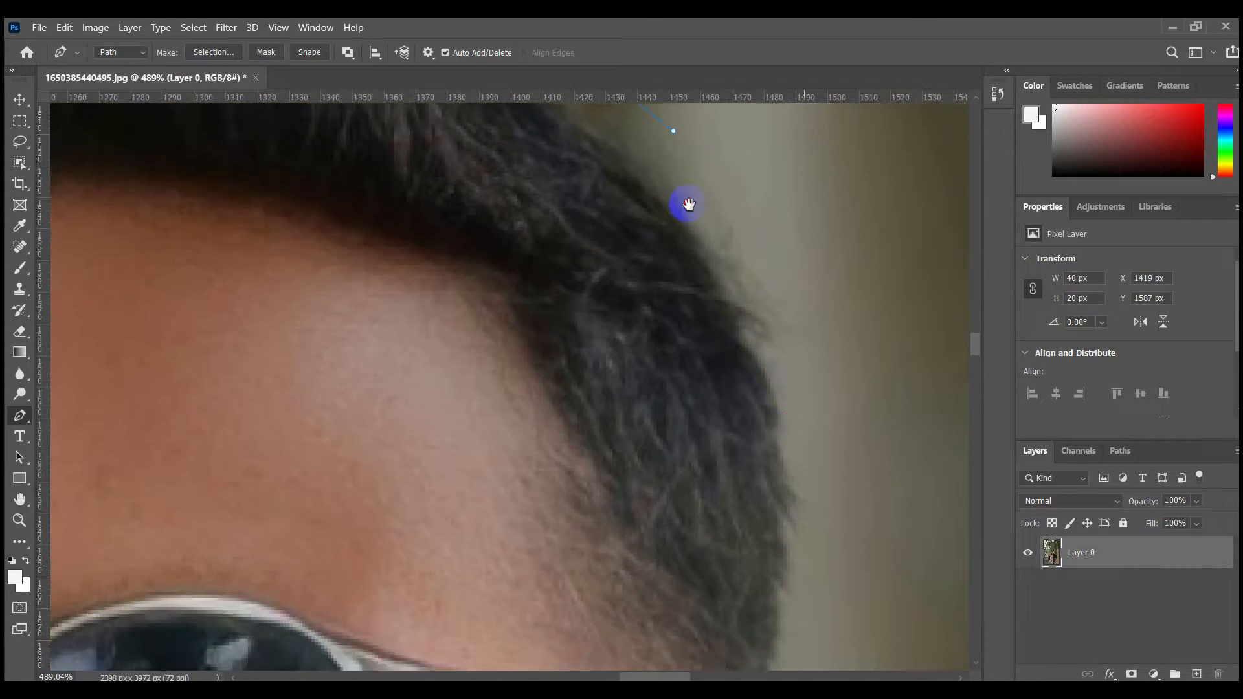
drag(840, 591, 824, 220)
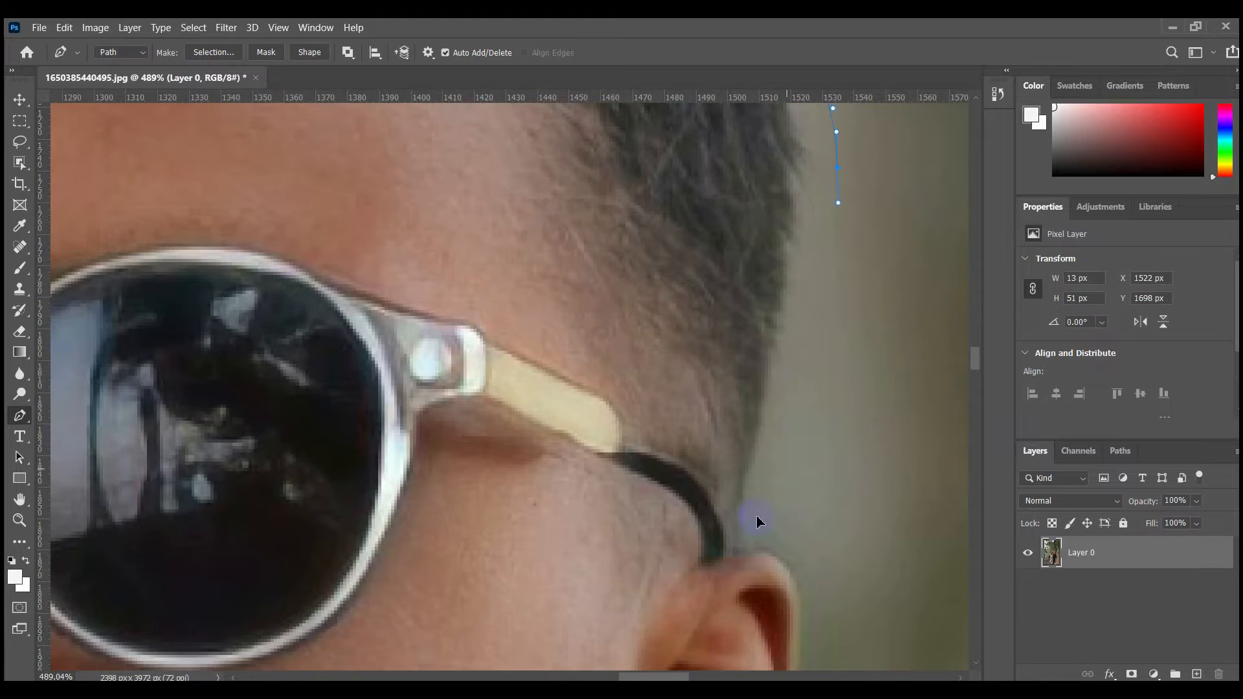
drag(742, 577, 753, 307)
- Trace the path around the outer edge of the ear to the bottom of the earlobe
scroll(743, 327, up, 2)
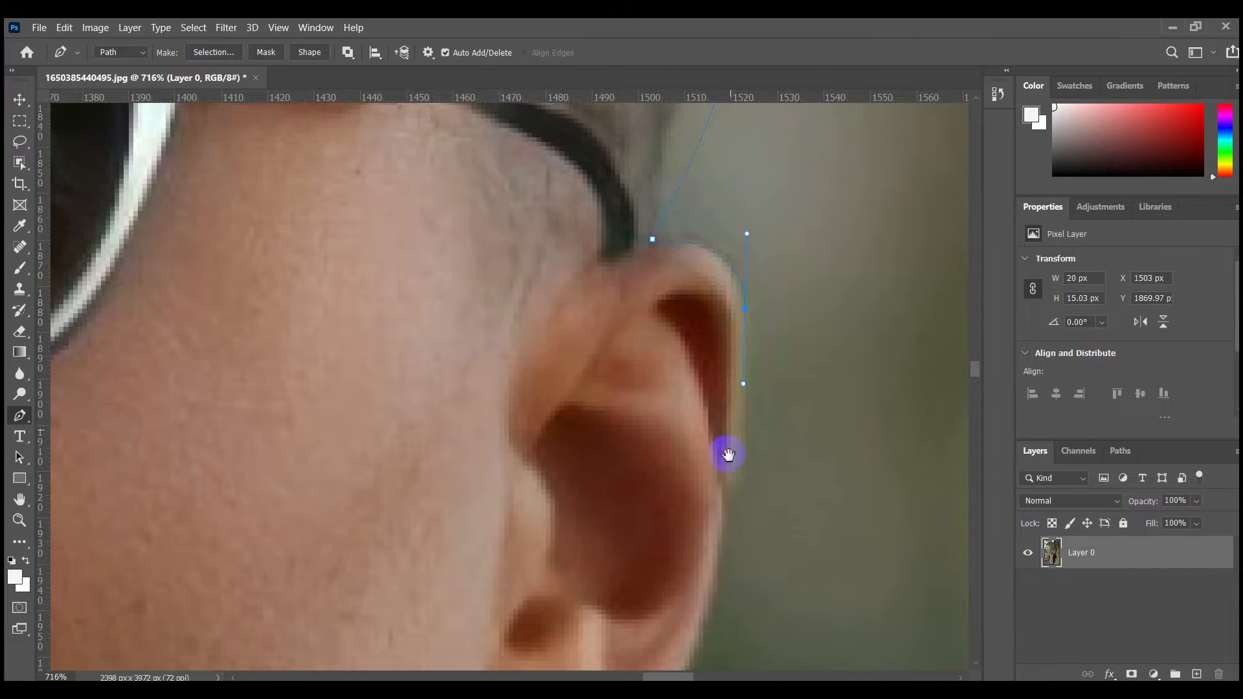
drag(729, 454, 768, 297)
drag(756, 489, 864, 338)
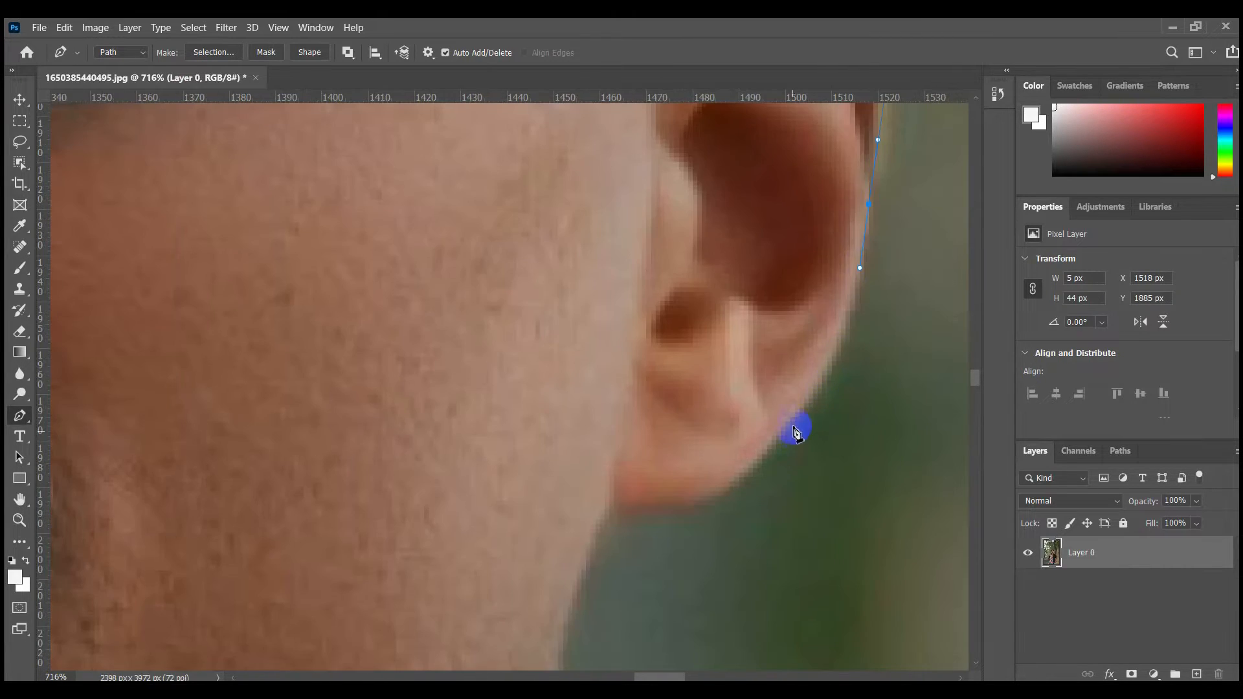
drag(682, 495, 748, 449)
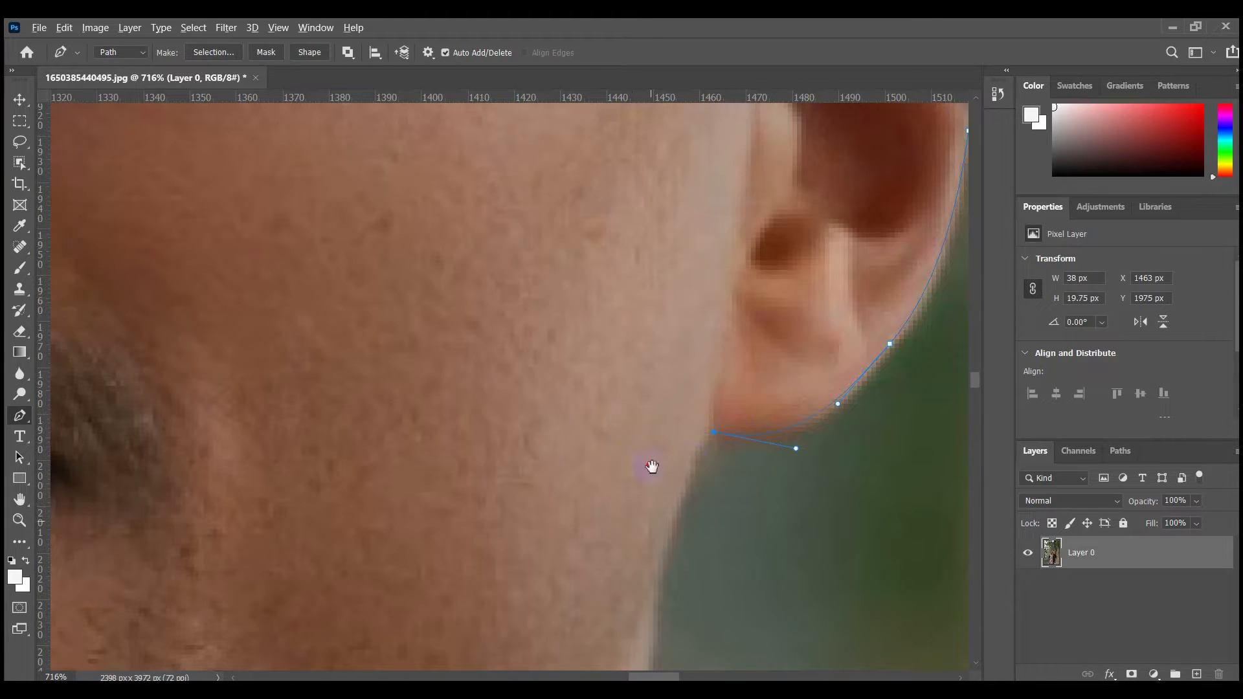
- Continue the path from the earlobe down the right-side jaw and neck towards the shirt collar
drag(652, 531, 644, 332)
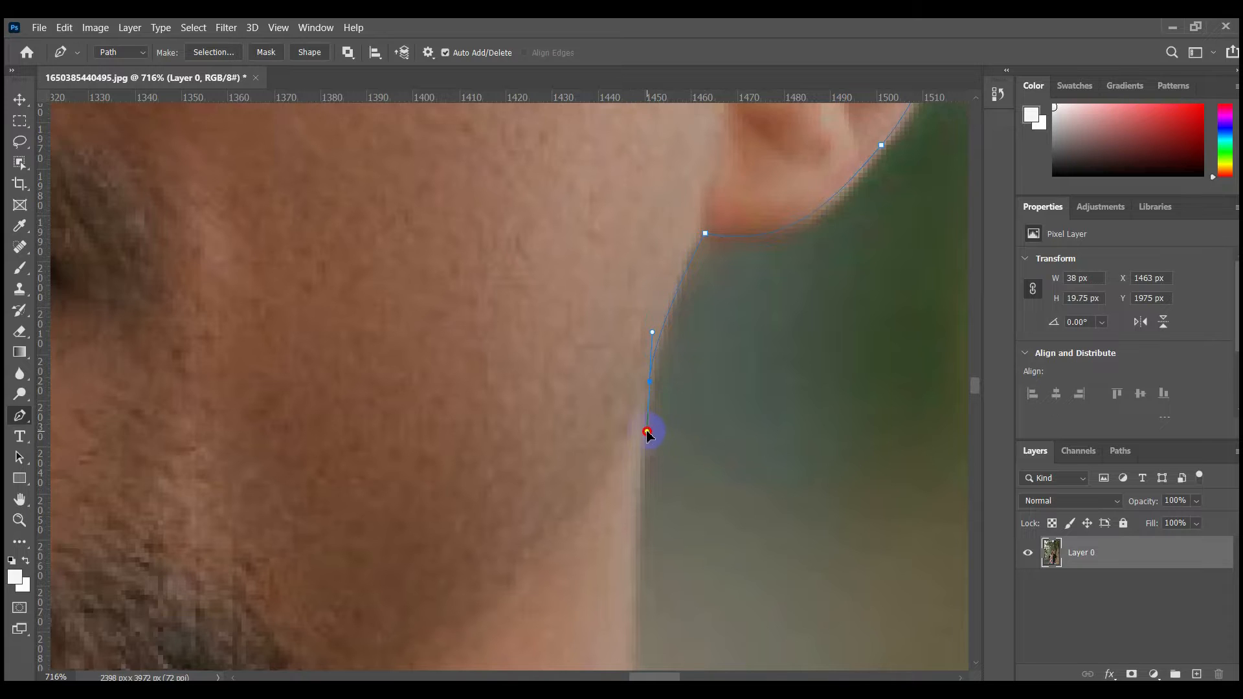
drag(656, 538, 653, 367)
scroll(632, 564, down, 5)
scroll(632, 341, up, 5)
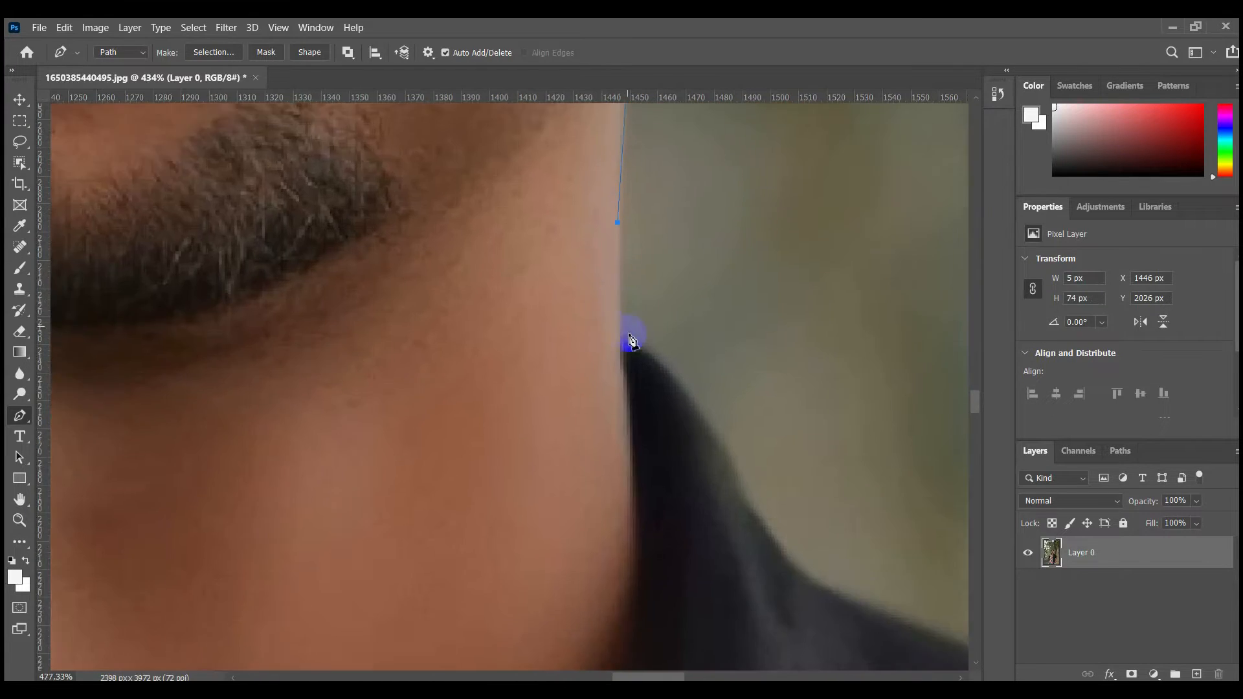
- Trace the path along the outer edge of the right-side shirt collar down to the shoulder
drag(622, 344, 512, 243)
drag(565, 302, 621, 413)
drag(711, 515, 768, 547)
drag(790, 563, 527, 393)
drag(791, 494, 868, 528)
- Extend the path across the right-side shoulder with curved anchor points to the top of the sleeve
drag(873, 531, 412, 373)
drag(670, 493, 770, 545)
drag(835, 587, 354, 317)
drag(734, 480, 801, 526)
drag(851, 574, 464, 311)
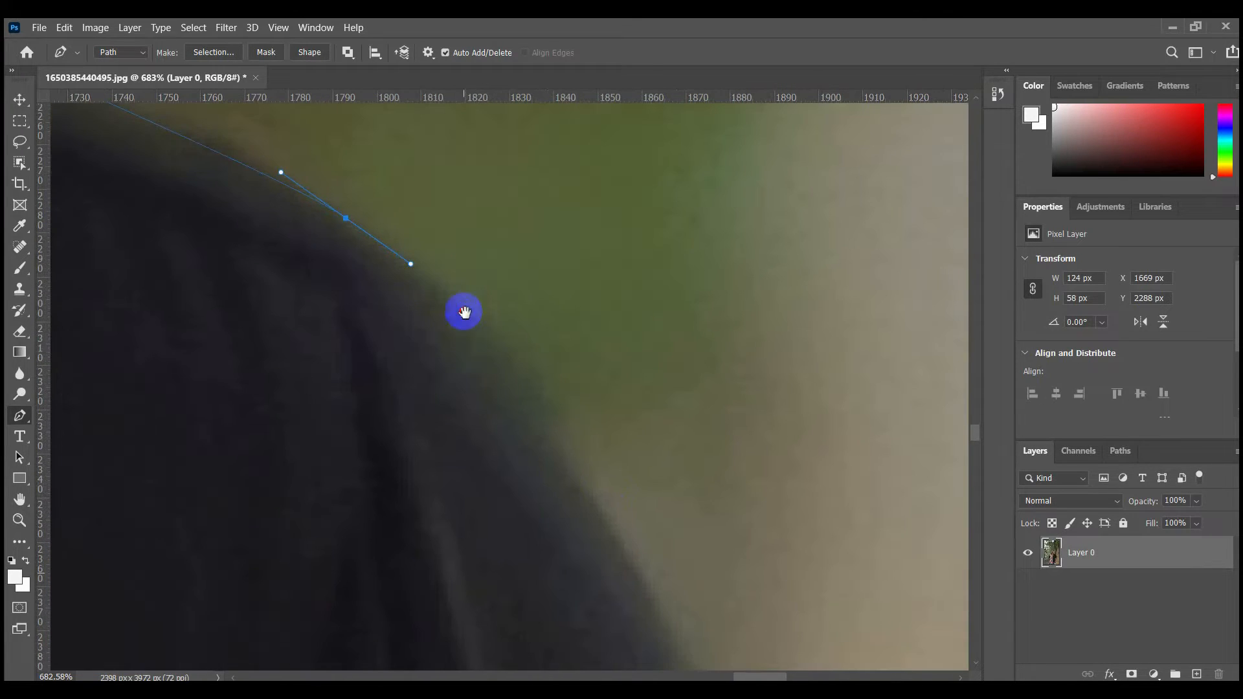
- Continue the path down the upper outer edge of the right-side sleeve
drag(602, 510, 658, 578)
drag(665, 594, 573, 182)
drag(709, 570, 734, 617)
drag(737, 632, 582, 181)
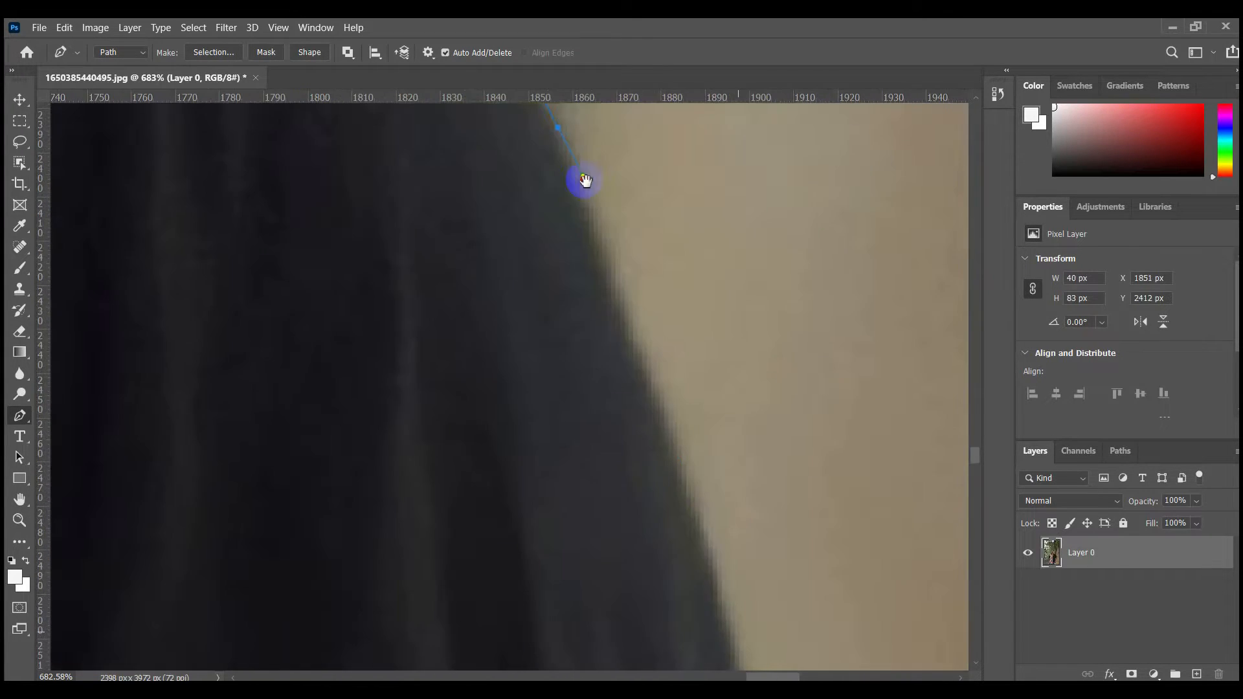
scroll(728, 576, down, 3)
drag(728, 604, 656, 294)
scroll(673, 364, up, 3)
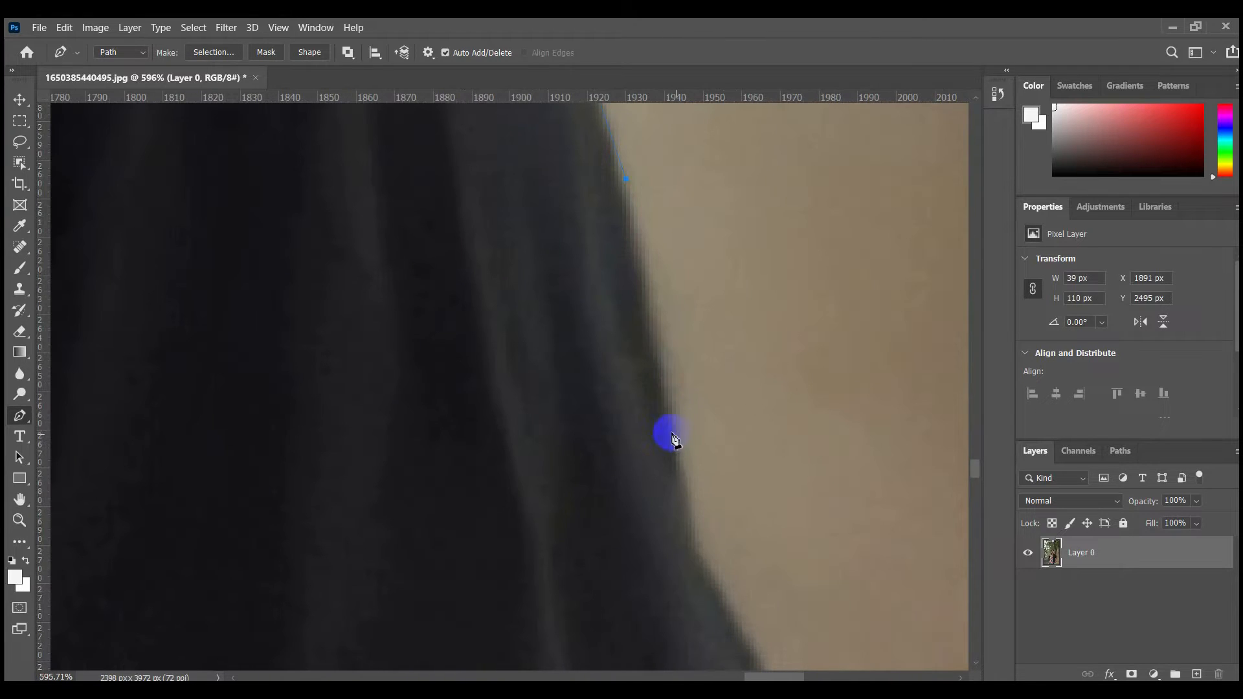
- Trace the path around the right-side sleeve's lower corner and along the hem to the bare arm
drag(712, 578, 732, 609)
drag(767, 662, 654, 217)
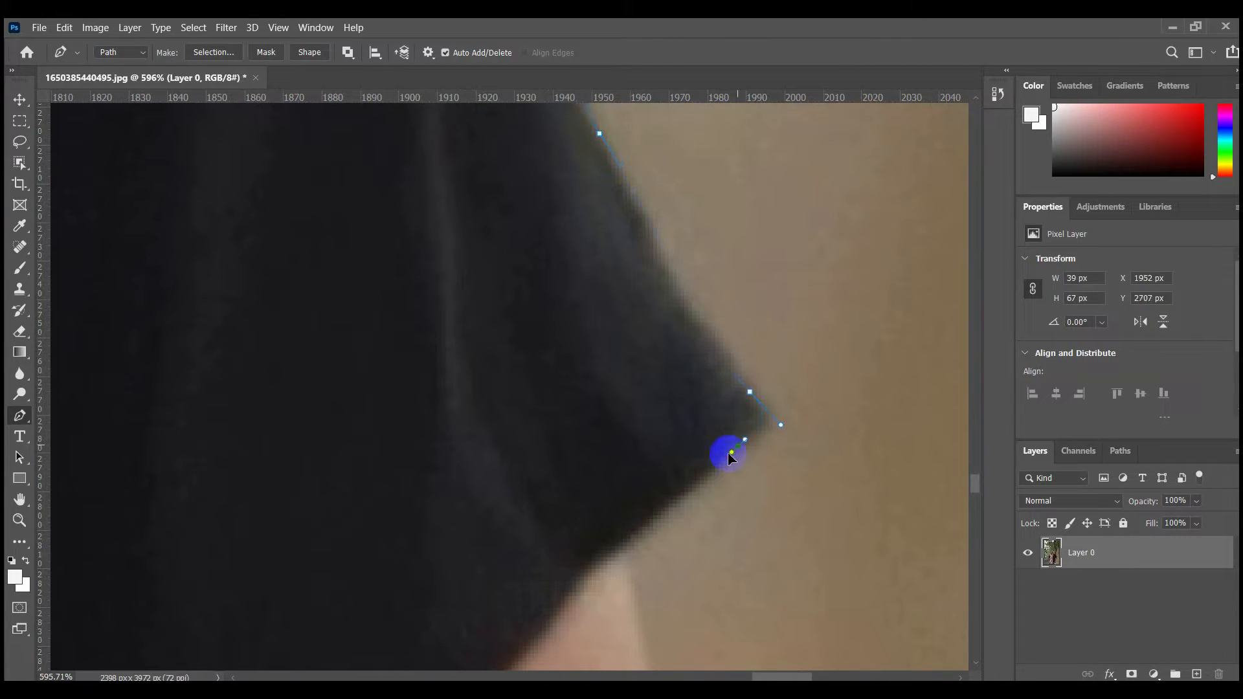
drag(729, 454, 730, 453)
drag(657, 527, 727, 369)
click(687, 388)
drag(746, 663, 718, 404)
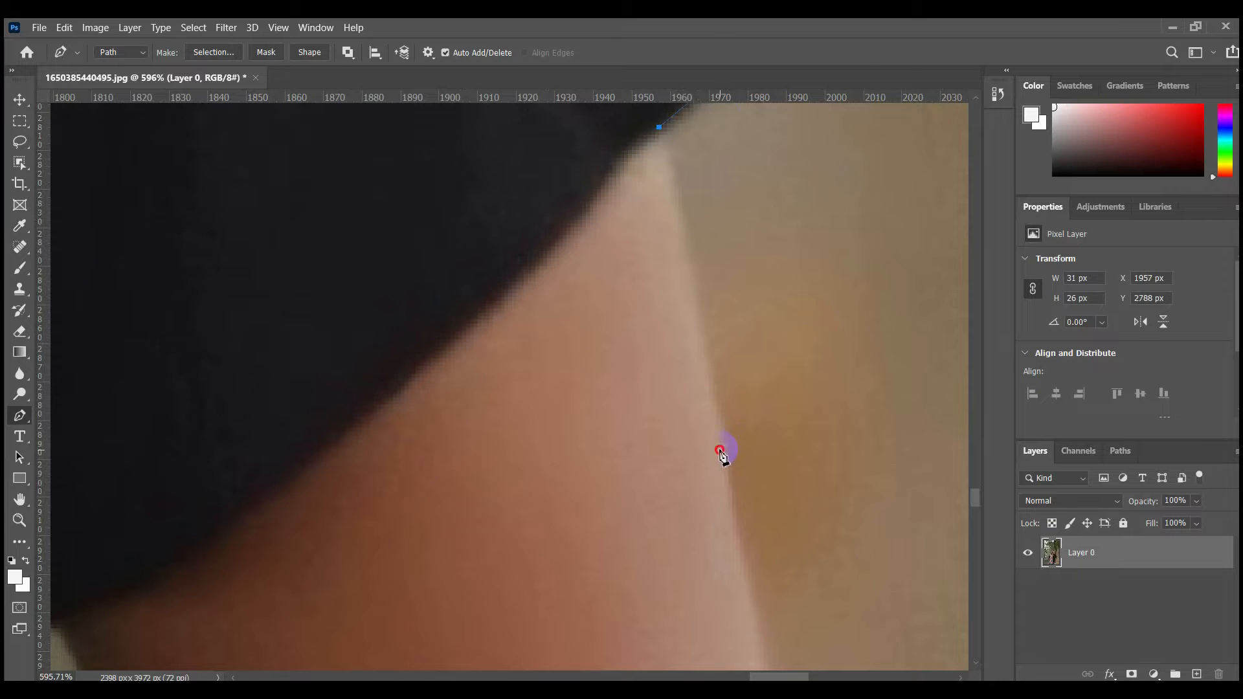
- Trace the path down the outer edge of the right-side upper arm to the elbow
click(720, 450)
scroll(720, 450, down, 3)
drag(736, 563, 605, 169)
scroll(616, 208, down, 3)
drag(621, 246, 686, 438)
scroll(686, 437, up, 3)
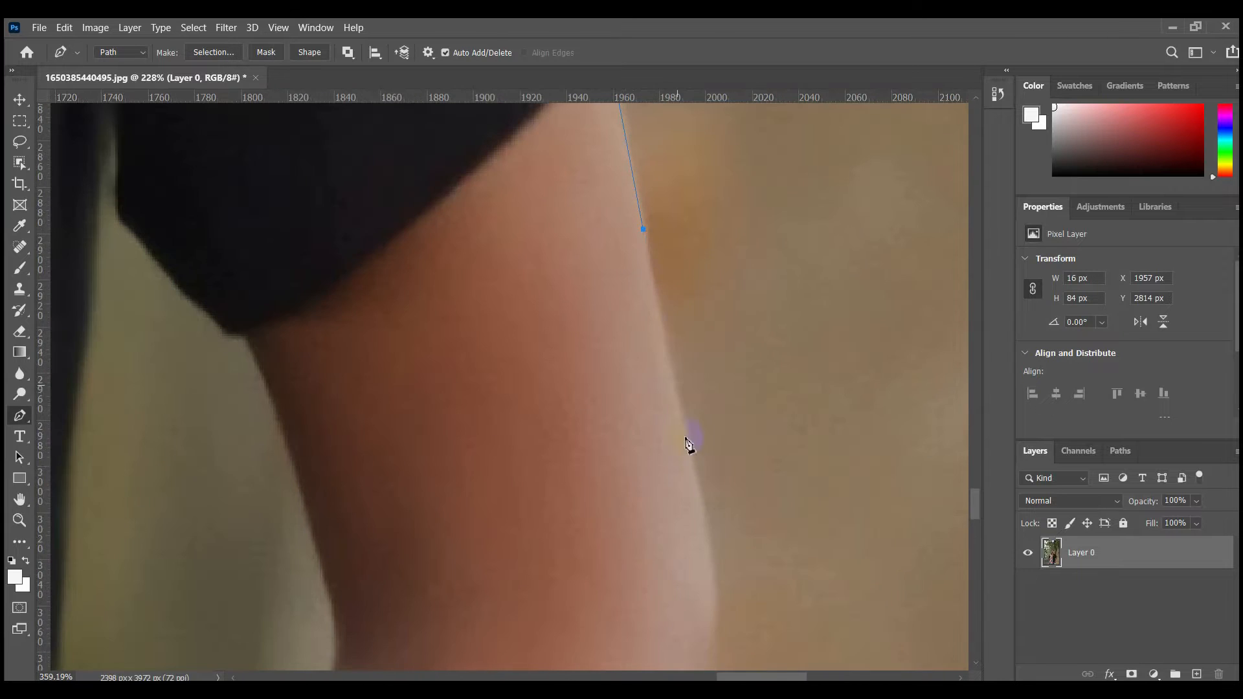
drag(703, 493, 705, 497)
drag(707, 556, 643, 214)
scroll(657, 337, up, 2)
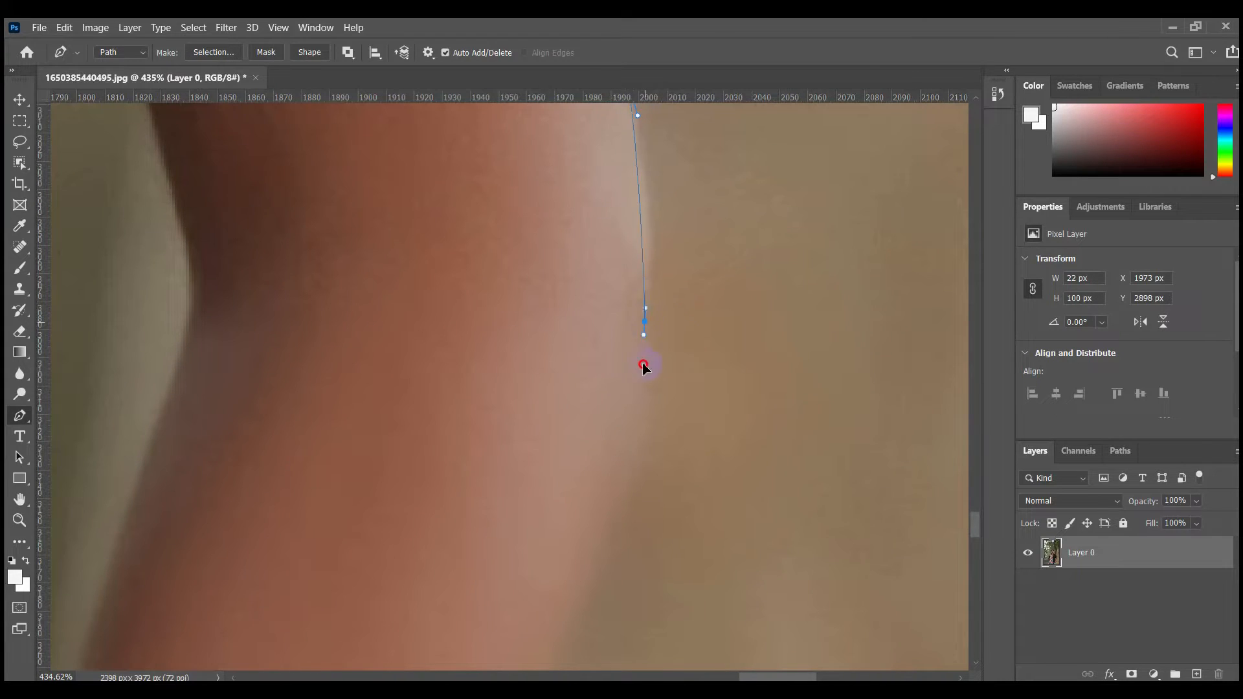
- Continue the path around the right-side elbow and down the outer edge of the forearm toward the wrist
drag(610, 507, 646, 266)
drag(567, 480, 567, 482)
scroll(568, 481, down, 5)
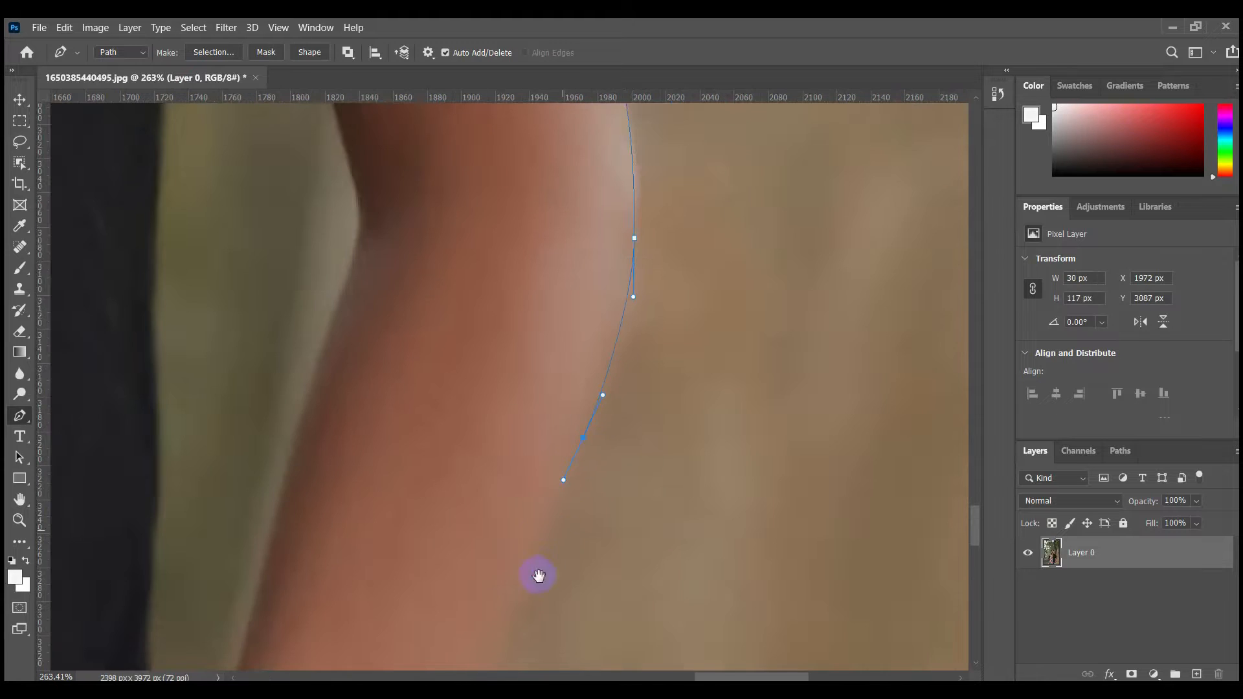
drag(550, 549, 660, 229)
scroll(608, 409, up, 2)
drag(524, 518, 608, 176)
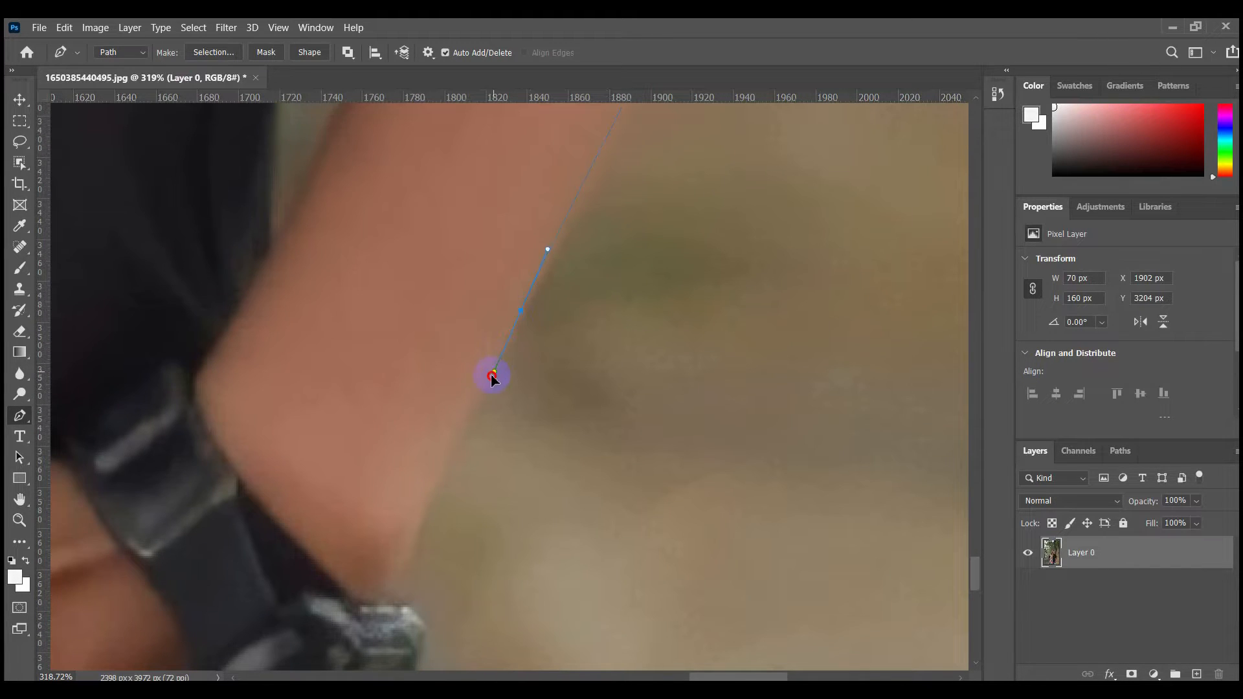
drag(489, 375, 489, 376)
drag(446, 459, 702, 203)
- Extend the path past the right-side wrist and around the upper corner of the watch
scroll(702, 202, up, 3)
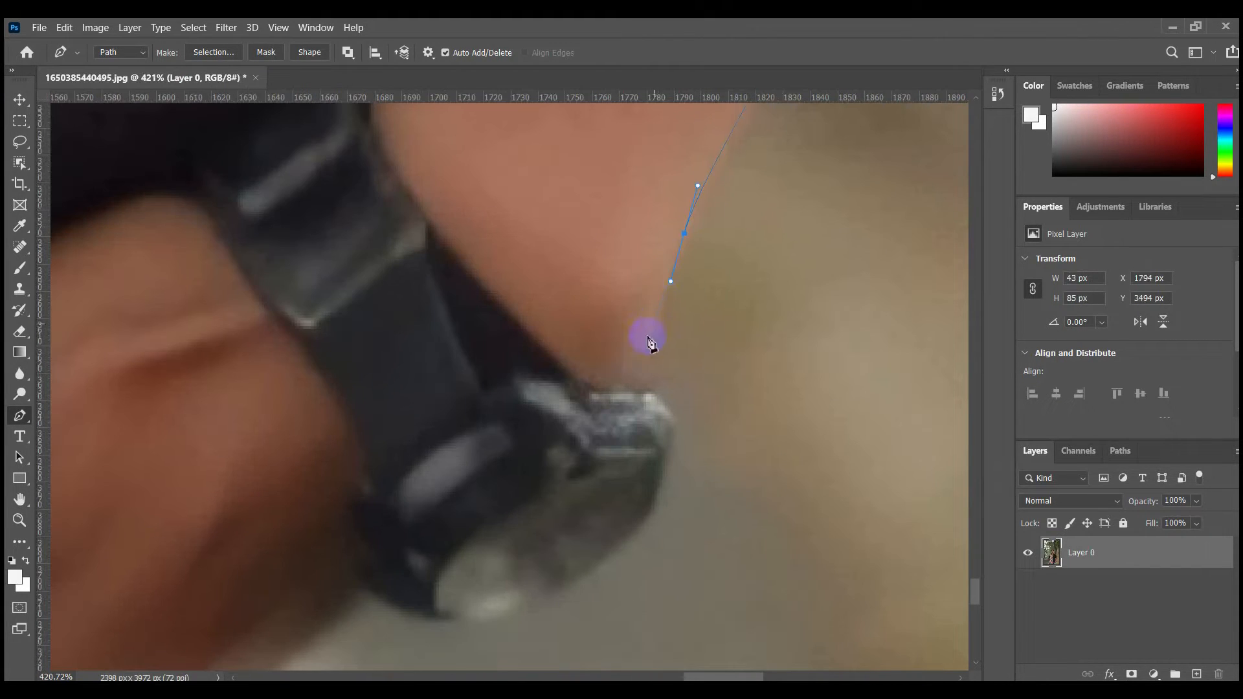
drag(658, 424, 691, 222)
scroll(705, 241, up, 2)
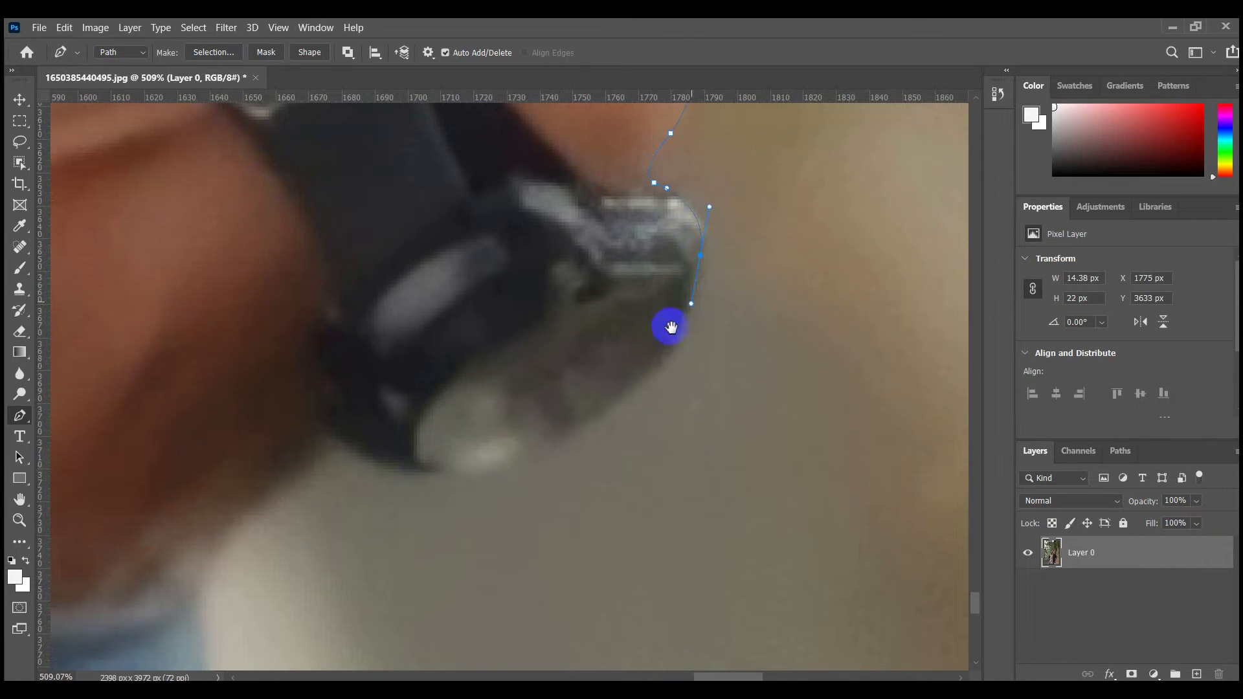
- Trace the path around the lower edge of the watch to the hand at the jeans pocket
drag(671, 327, 731, 235)
key(ctrl+z)
key(ctrl+z)
key(ctrl+z)
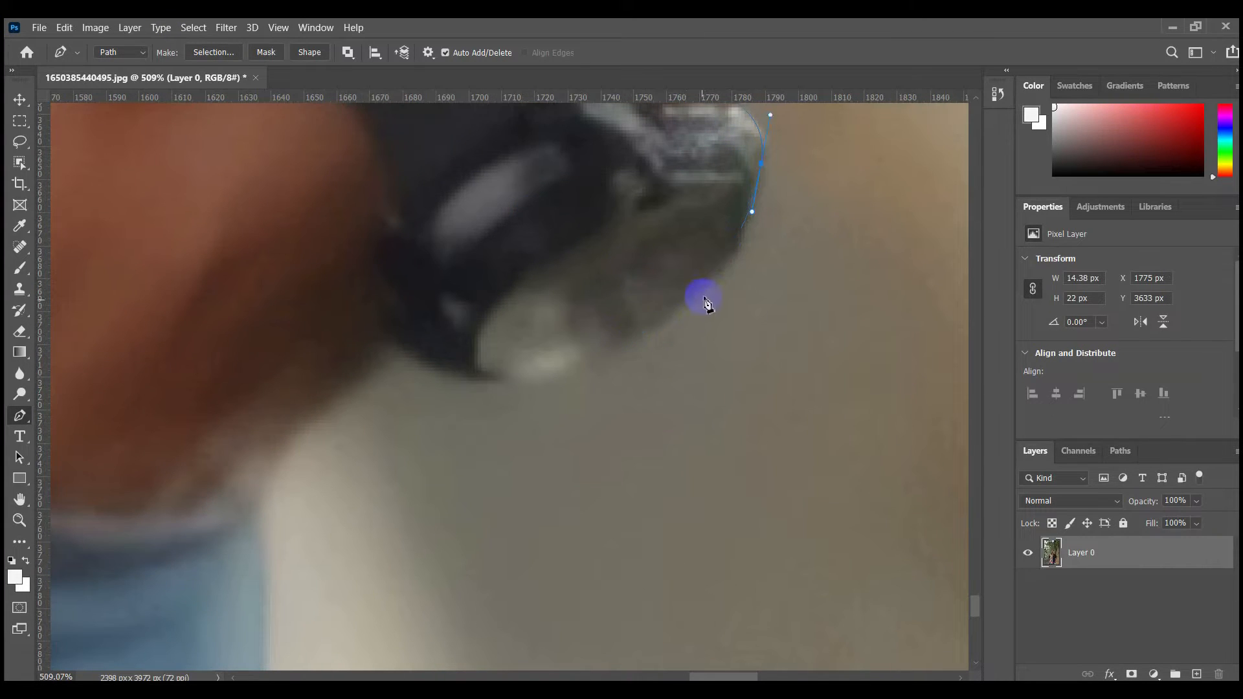
drag(675, 308, 663, 320)
drag(665, 331, 799, 300)
drag(577, 349, 575, 348)
click(535, 327)
- Continue the path from the hand down the right-side edge of the jeans to the photo's lower border
drag(393, 478, 396, 497)
scroll(395, 496, down, 5)
drag(396, 497, 425, 258)
scroll(425, 258, up, 2)
drag(419, 309, 419, 387)
drag(419, 481, 437, 301)
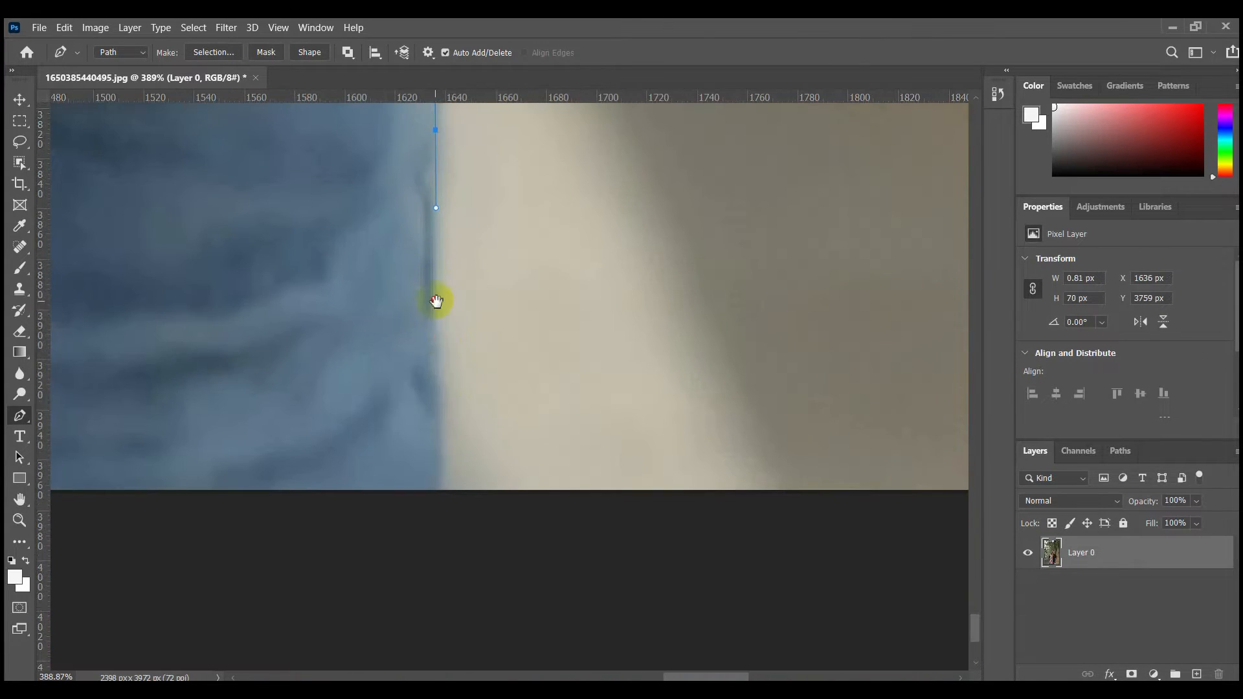
click(436, 505)
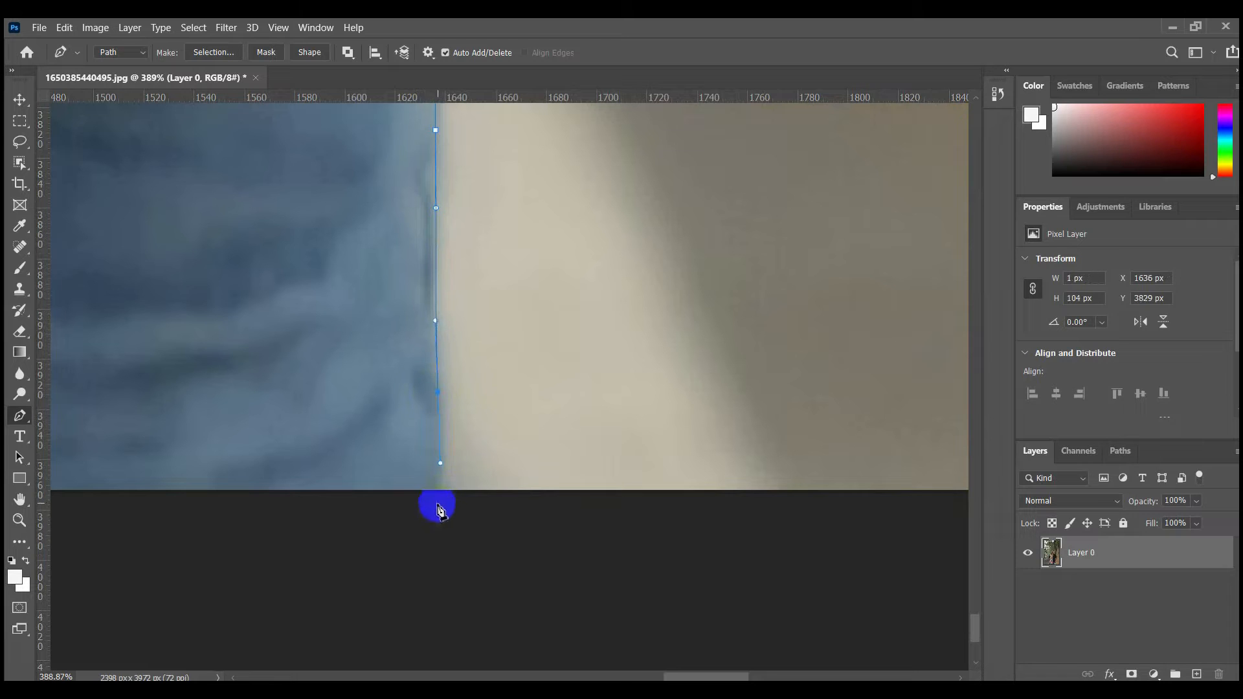
- Close the body outline through an anchor point below the photo at the starting point by the left-side hand
scroll(436, 505, down, 6)
click(197, 522)
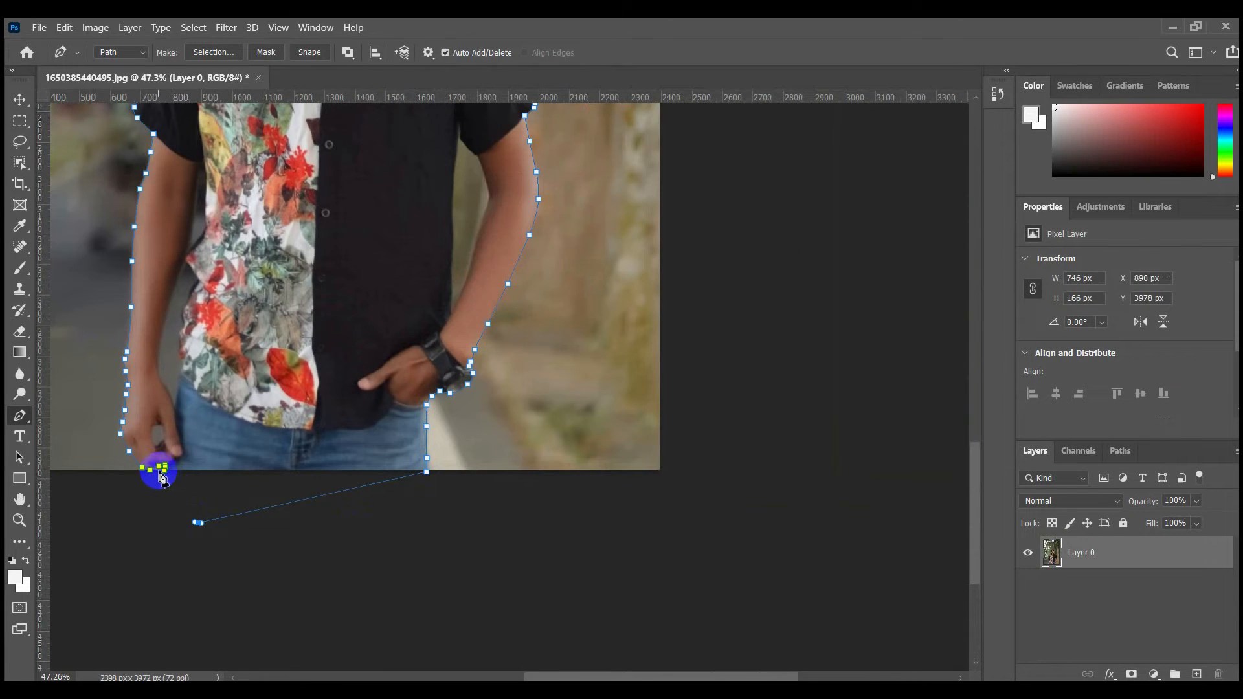
click(167, 469)
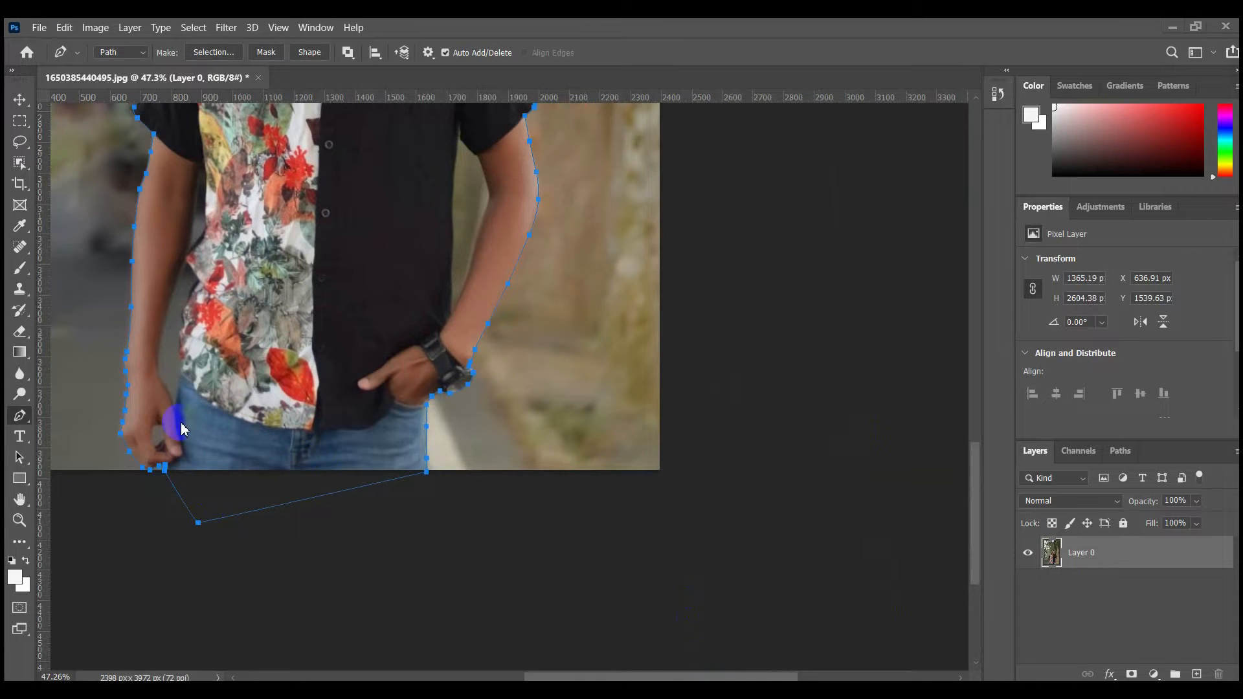
- Trace a closed subpath around the small background gap between the fingers of the left-side hand
scroll(185, 437, up, 3)
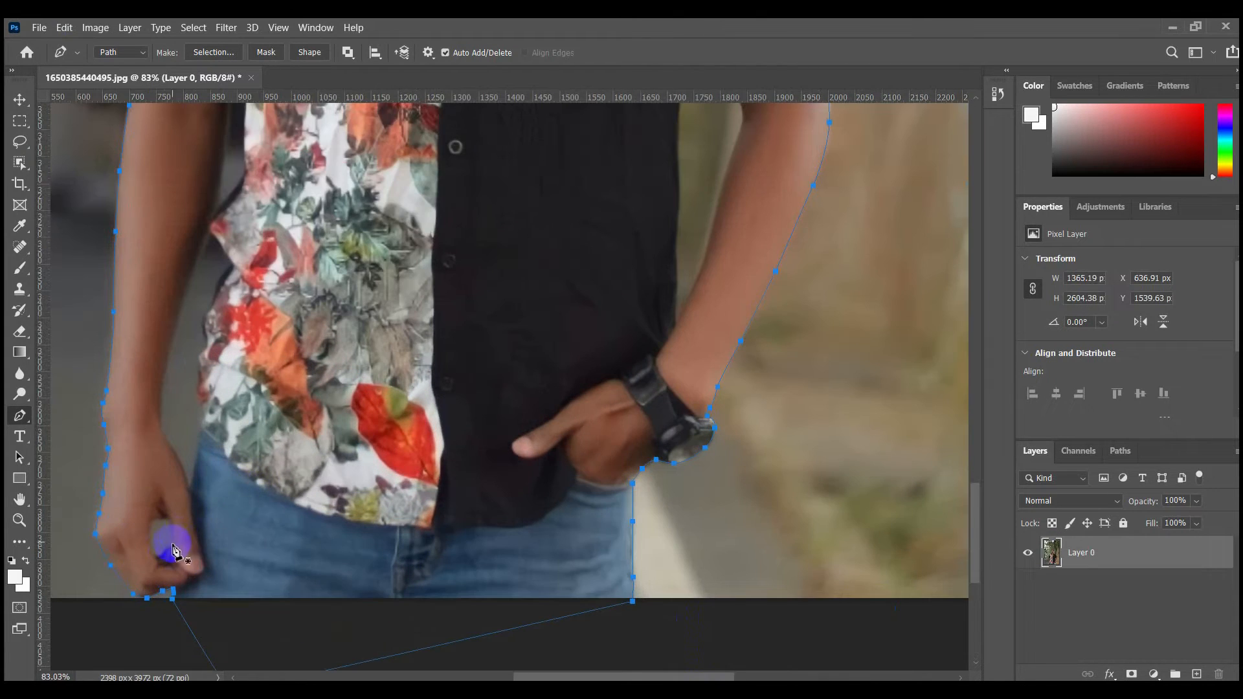
scroll(173, 551, up, 5)
click(342, 454)
click(374, 418)
click(389, 401)
drag(384, 358, 308, 425)
scroll(416, 476, up, 2)
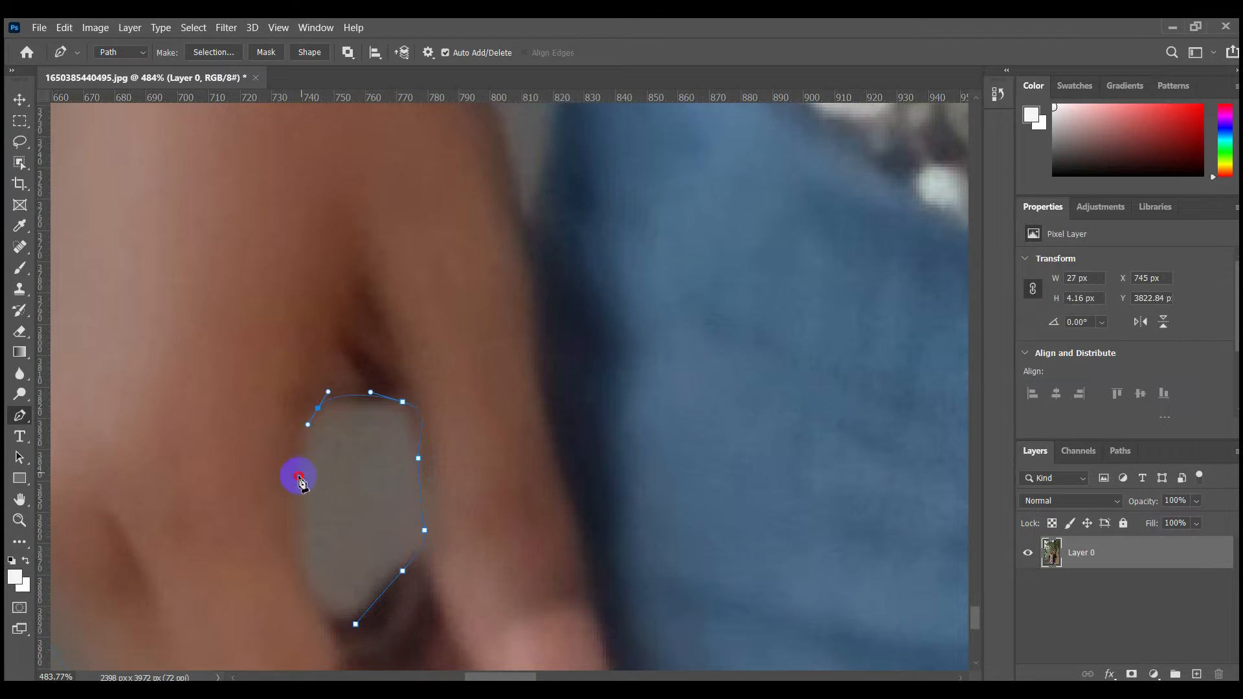
drag(299, 479, 300, 523)
drag(307, 582, 301, 422)
click(318, 453)
click(349, 464)
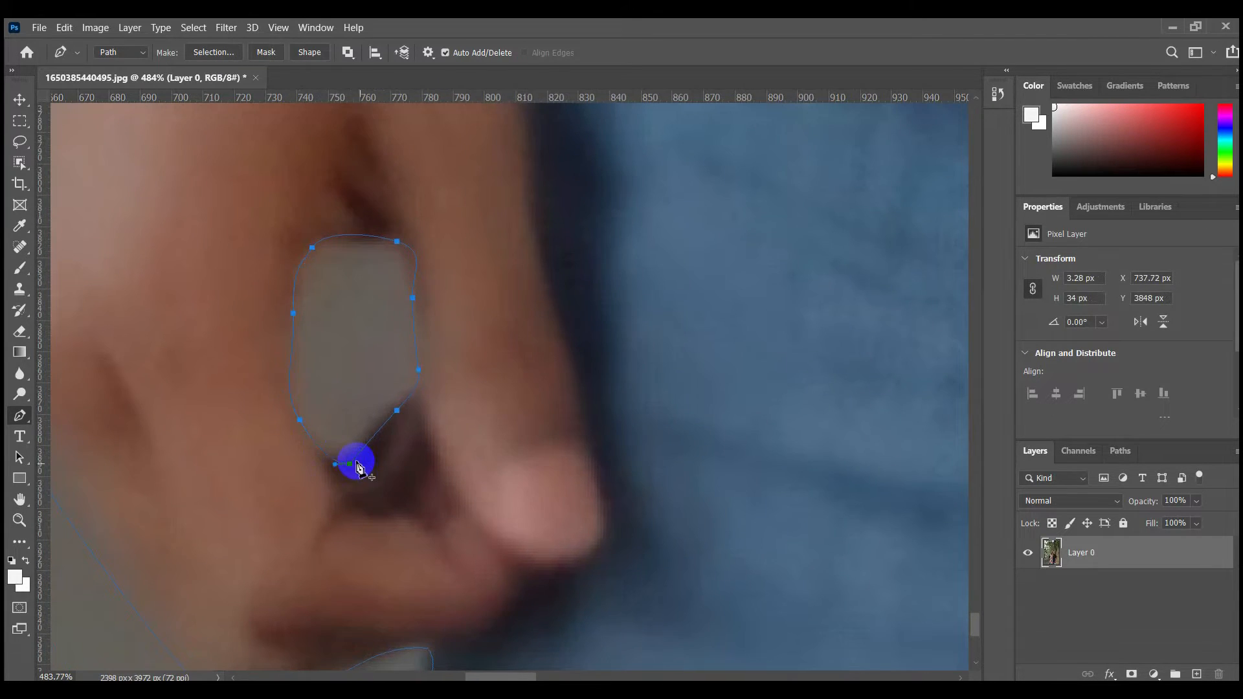
- Start a subpath in the gap between the left-side hand and the jeans, following the jeans up to the shirt
scroll(358, 462, down, 4)
drag(430, 310, 424, 559)
scroll(421, 561, up, 4)
click(436, 557)
drag(457, 475, 466, 432)
drag(484, 326, 484, 473)
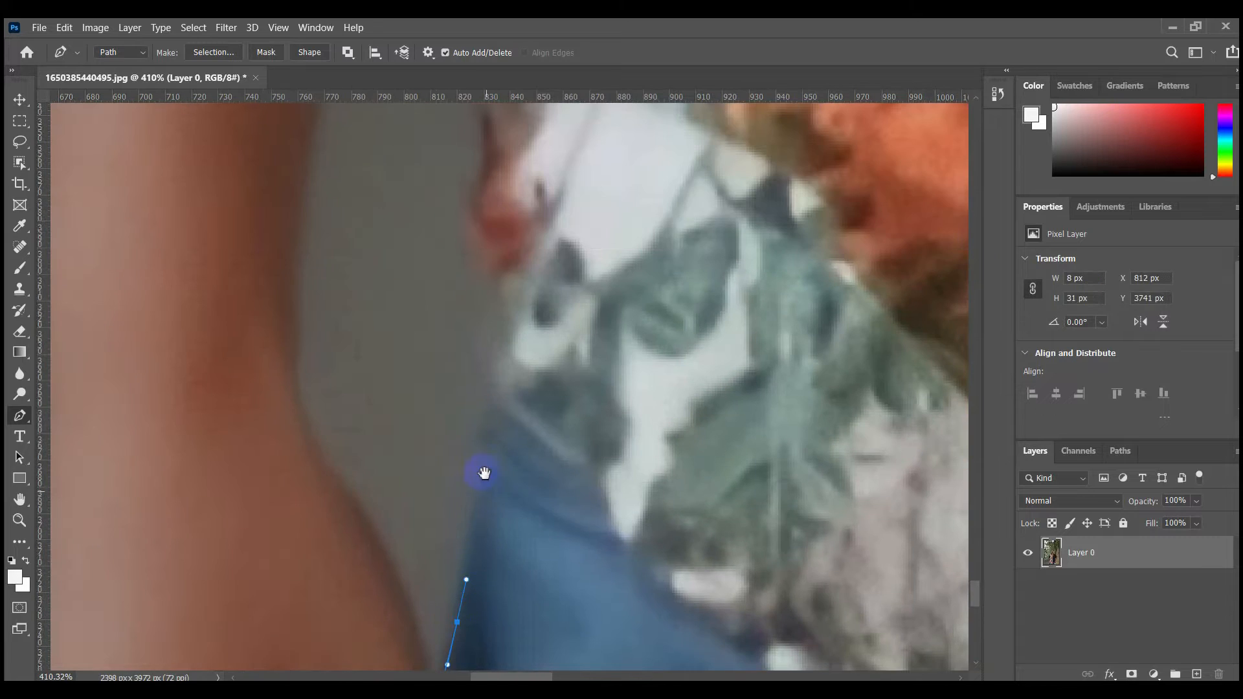
drag(490, 272, 518, 515)
drag(513, 489, 506, 416)
- Trace the gap's subpath up the wavy floral shirt edge to the point where the shirt meets the forearm
drag(512, 377, 533, 599)
drag(533, 556, 526, 532)
drag(561, 446, 517, 584)
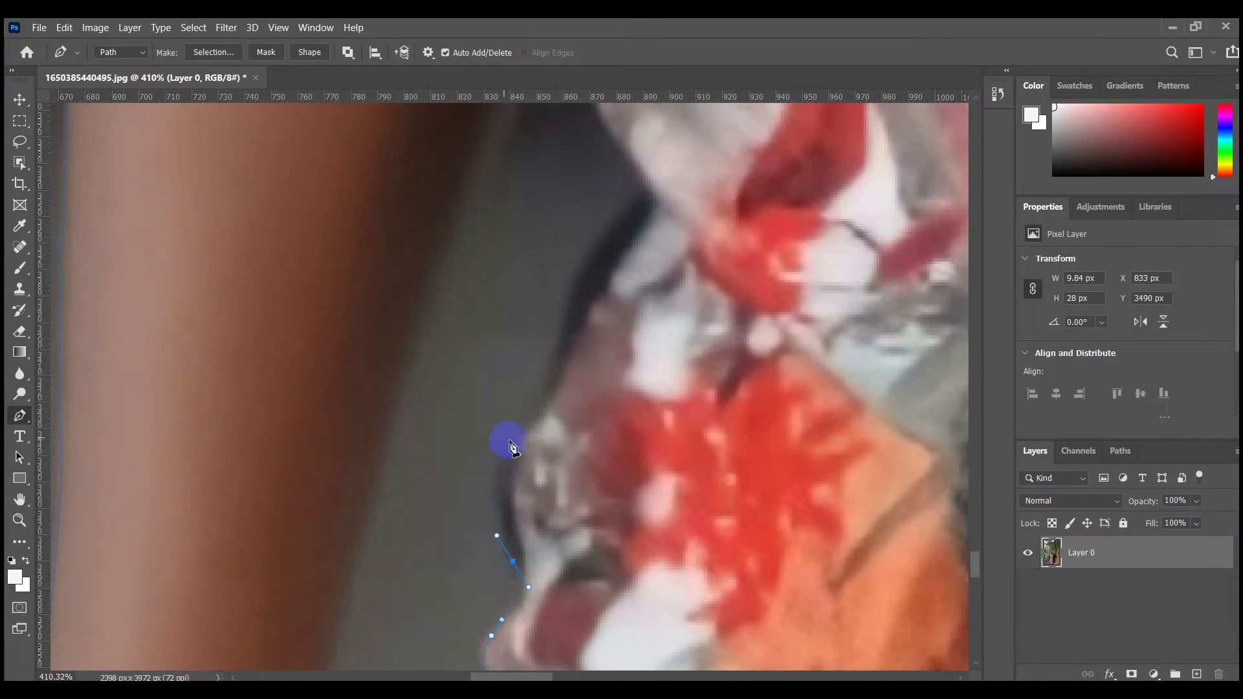
drag(468, 514, 479, 475)
drag(501, 408, 496, 512)
drag(518, 469, 511, 460)
drag(474, 396, 508, 469)
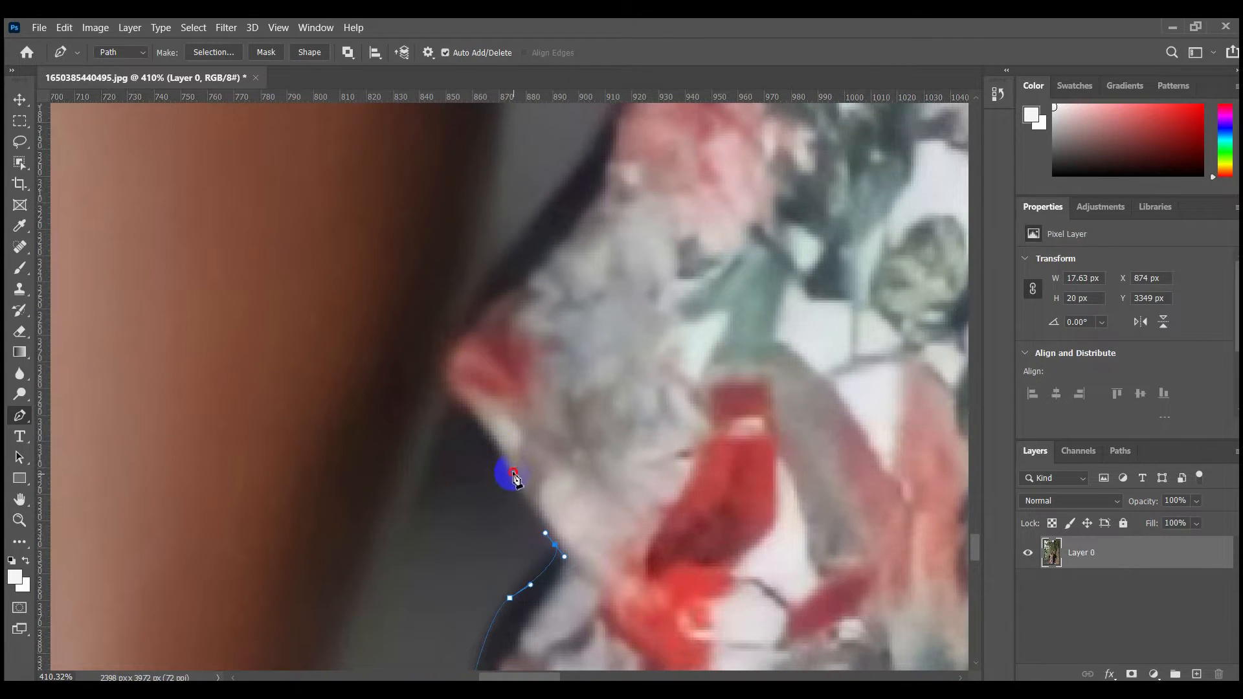
drag(481, 418, 439, 419)
- Continue the gap's subpath down the inner edge of the left-side forearm to the wrist
scroll(440, 440, down, 5)
drag(427, 497, 458, 360)
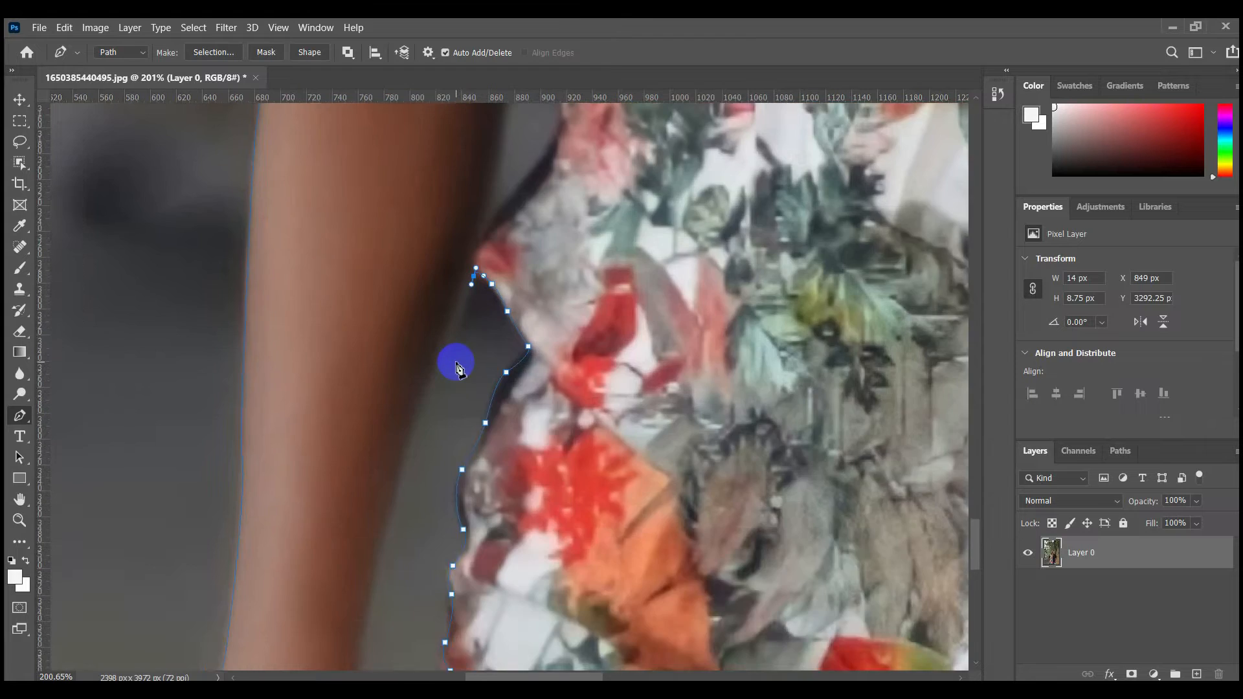
scroll(459, 361, up, 6)
drag(449, 264, 381, 413)
scroll(402, 382, down, 2)
drag(363, 465, 393, 350)
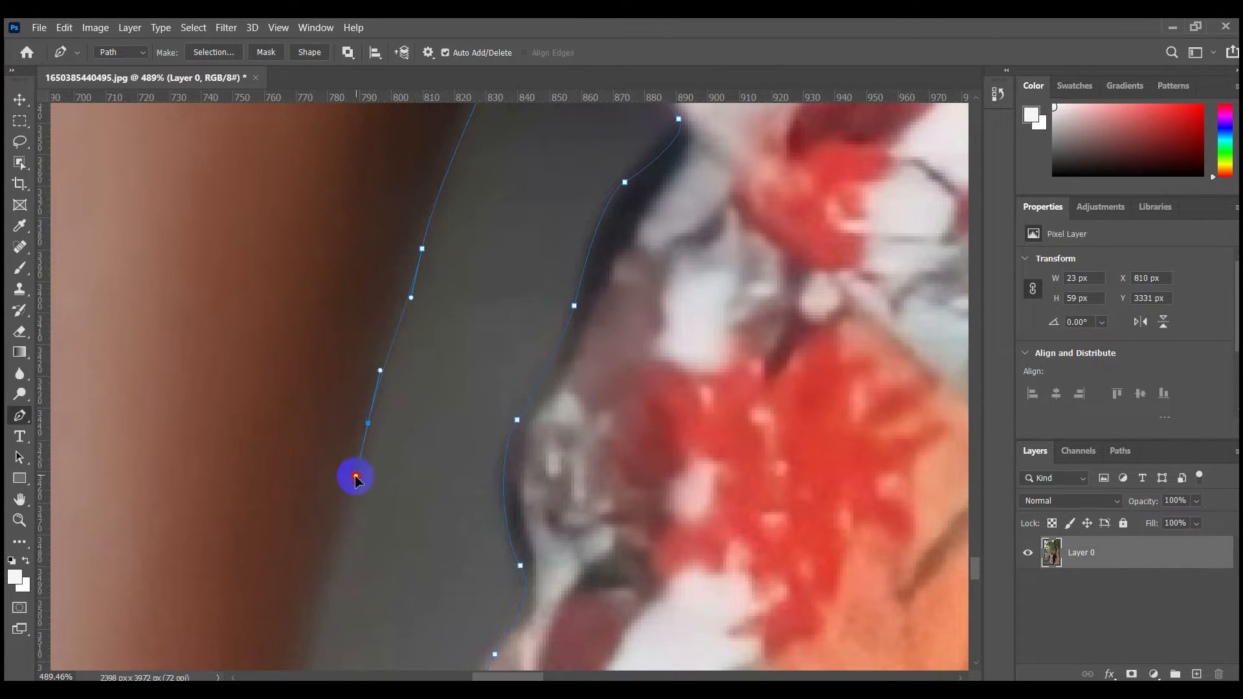
drag(321, 579, 401, 292)
drag(374, 427, 368, 474)
drag(357, 560, 406, 237)
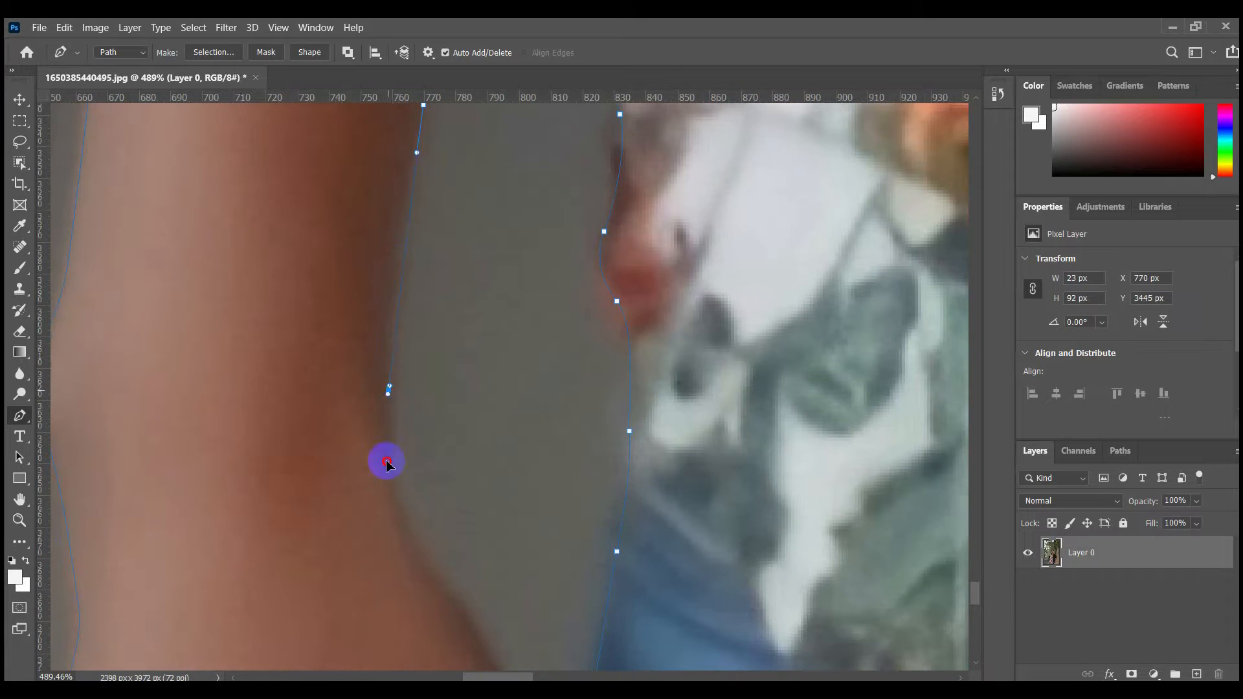
- Trace around the left-side wrist and hand and close the subpath at its starting point beside the jeans
drag(423, 553, 293, 312)
scroll(294, 311, up, 4)
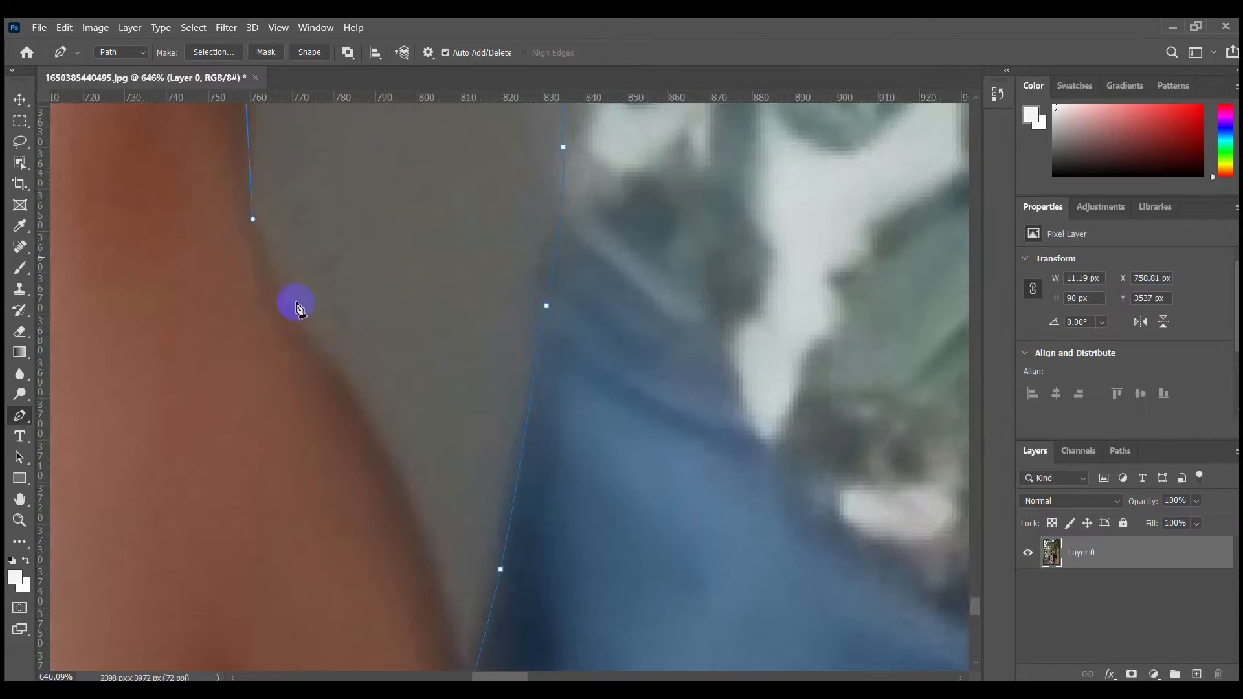
drag(336, 377, 278, 176)
drag(392, 400, 409, 481)
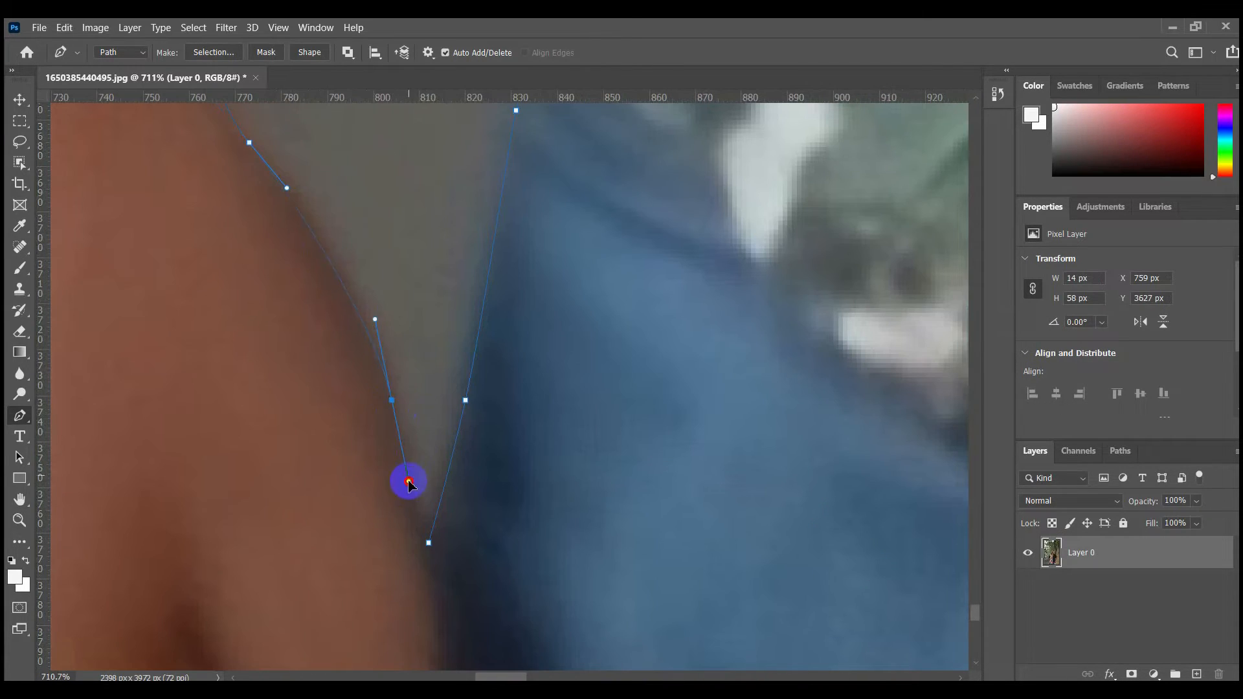
click(429, 543)
- Start a subpath at the lower tip of the upper left-side arm gap and follow the shirt's curved edge upward
scroll(428, 541, down, 10)
drag(446, 162, 396, 423)
scroll(436, 593, up, 6)
scroll(397, 422, up, 6)
click(394, 415)
drag(490, 289, 412, 536)
drag(512, 369, 512, 334)
drag(512, 249, 506, 458)
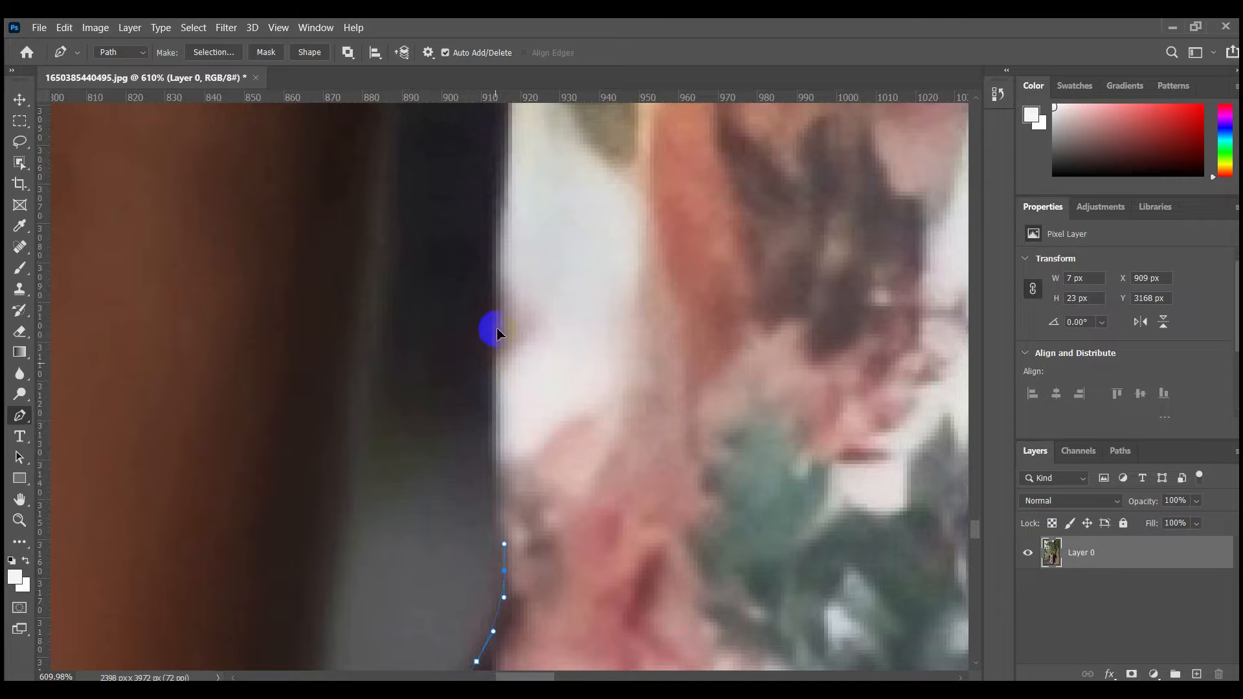
- Continue the upper gap's subpath along the floral shirt's straight edge toward the left-side sleeve
drag(497, 329, 496, 333)
drag(498, 259, 490, 499)
drag(503, 369, 503, 336)
drag(505, 220, 504, 489)
drag(507, 492, 504, 447)
drag(485, 386, 483, 542)
- Turn the subpath beneath the left-side sleeve hem and start down the inner edge of the upper arm
drag(480, 482, 409, 460)
click(468, 399)
drag(393, 509, 389, 537)
drag(407, 534, 486, 264)
drag(463, 462, 457, 496)
drag(453, 586, 458, 321)
- Trace down the left-side arm's inner edge and close the upper gap's subpath at its lower tip
drag(441, 449, 430, 527)
drag(420, 609, 430, 350)
drag(420, 479, 412, 546)
drag(396, 601, 463, 275)
drag(444, 402, 429, 482)
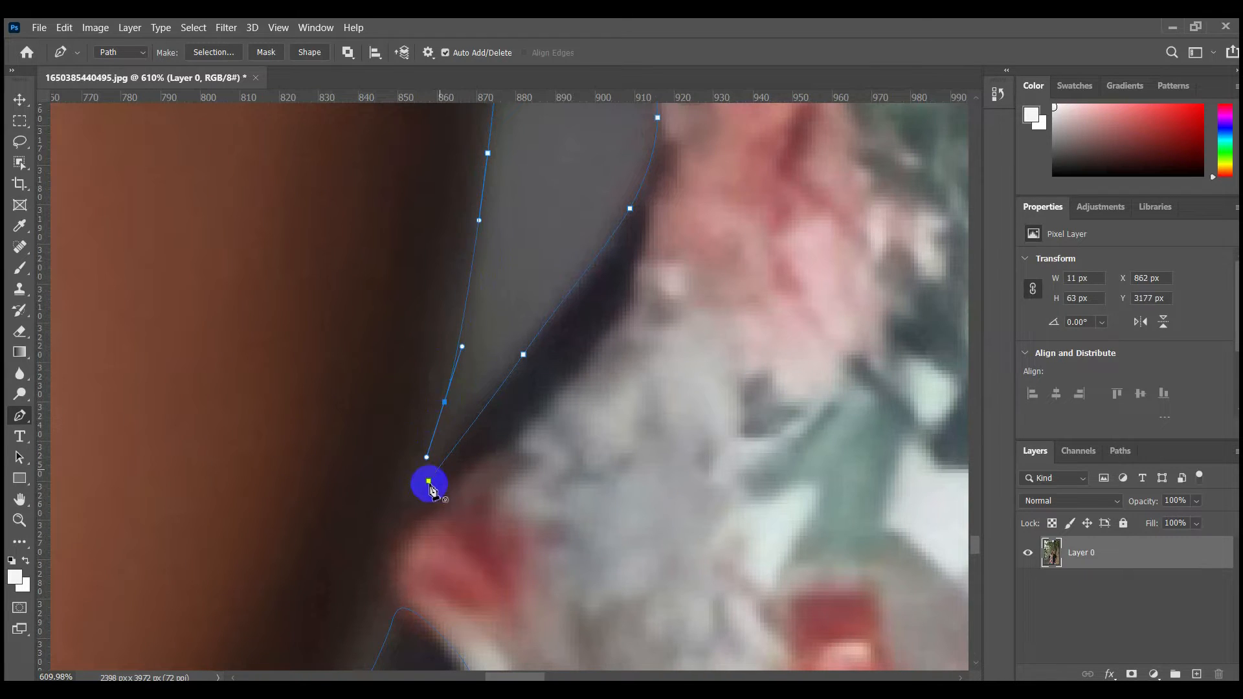
click(429, 482)
- Start a subpath at the lower tip of the right-side arm gap and trace up the inner forearm edge
scroll(421, 483, down, 12)
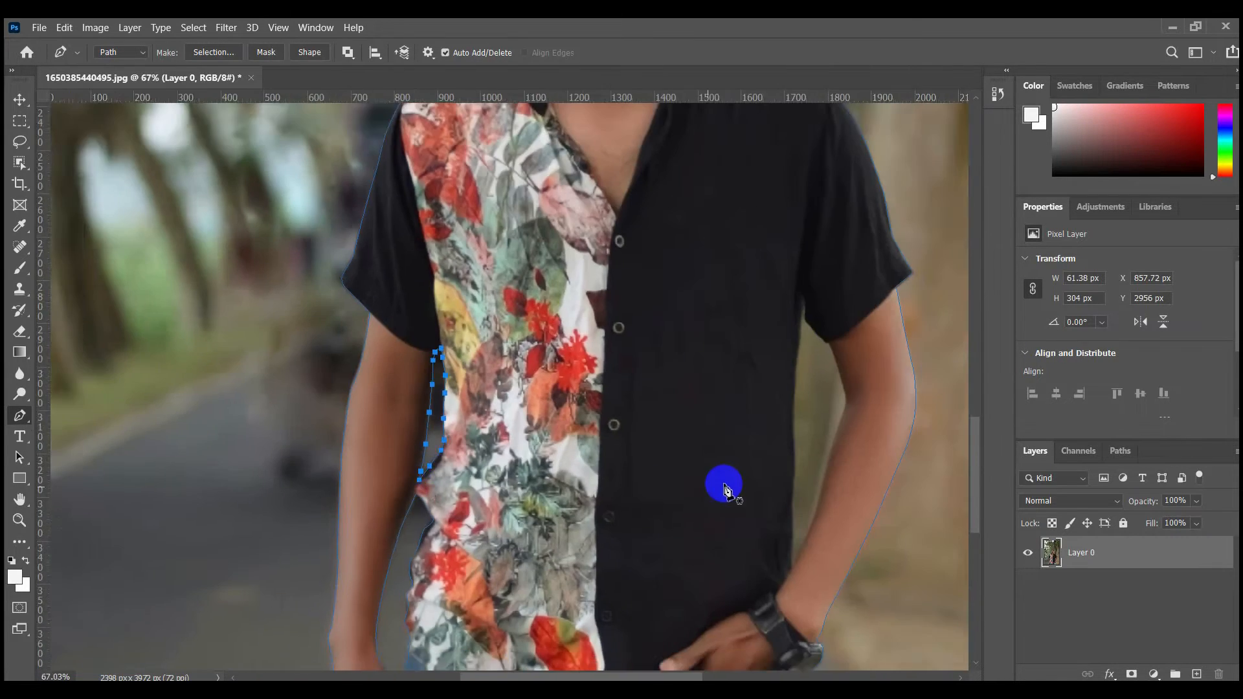
scroll(779, 475, up, 4)
drag(780, 475, 278, 294)
scroll(503, 536, up, 5)
drag(503, 536, 448, 316)
click(422, 386)
drag(508, 187, 444, 352)
drag(462, 323, 480, 289)
- Continue the right-side gap's subpath up the inner forearm toward the elbow
drag(505, 216, 494, 366)
drag(502, 300, 509, 277)
drag(522, 232, 527, 211)
drag(538, 173, 510, 399)
drag(534, 279, 542, 246)
drag(564, 199, 441, 577)
- Trace the subpath around the right-side inner elbow and up the inner edge of the upper arm
scroll(461, 469, up, 3)
drag(478, 483, 503, 525)
drag(536, 402, 540, 376)
drag(544, 343, 561, 485)
drag(549, 428, 527, 363)
drag(518, 280, 557, 408)
drag(527, 336, 516, 303)
drag(484, 198, 552, 504)
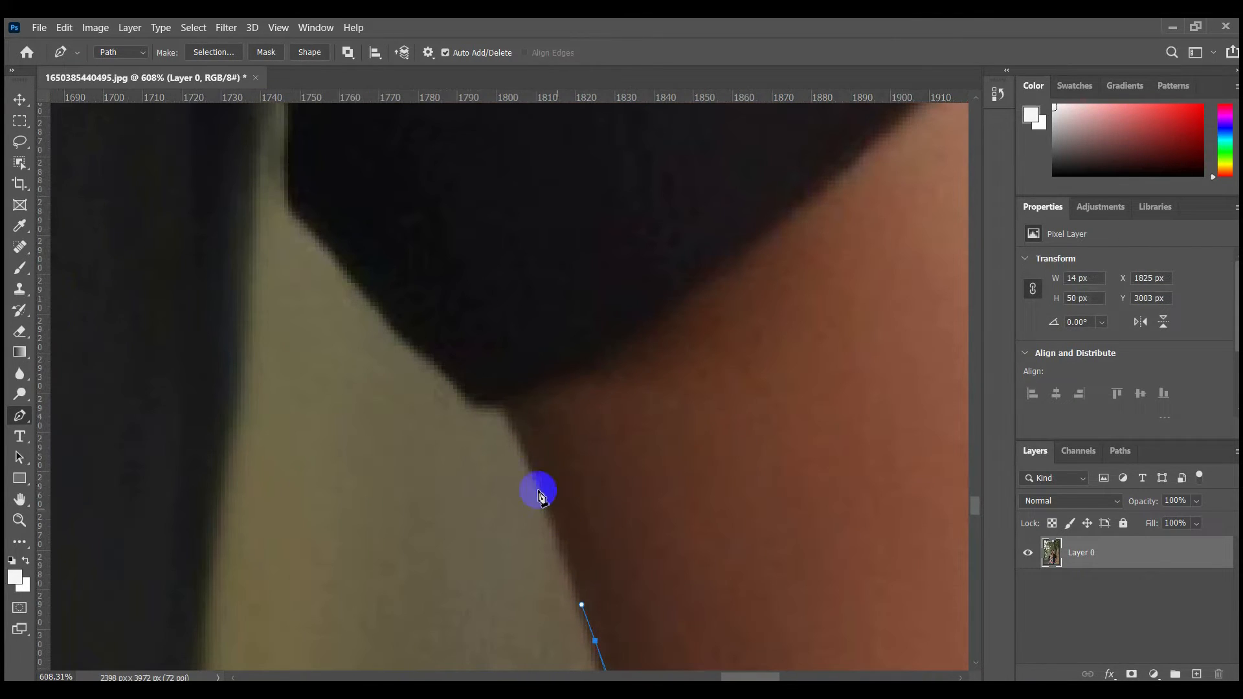
- Curve the subpath around the lower corner of the right-side sleeve and along its lower edge
drag(501, 405, 450, 373)
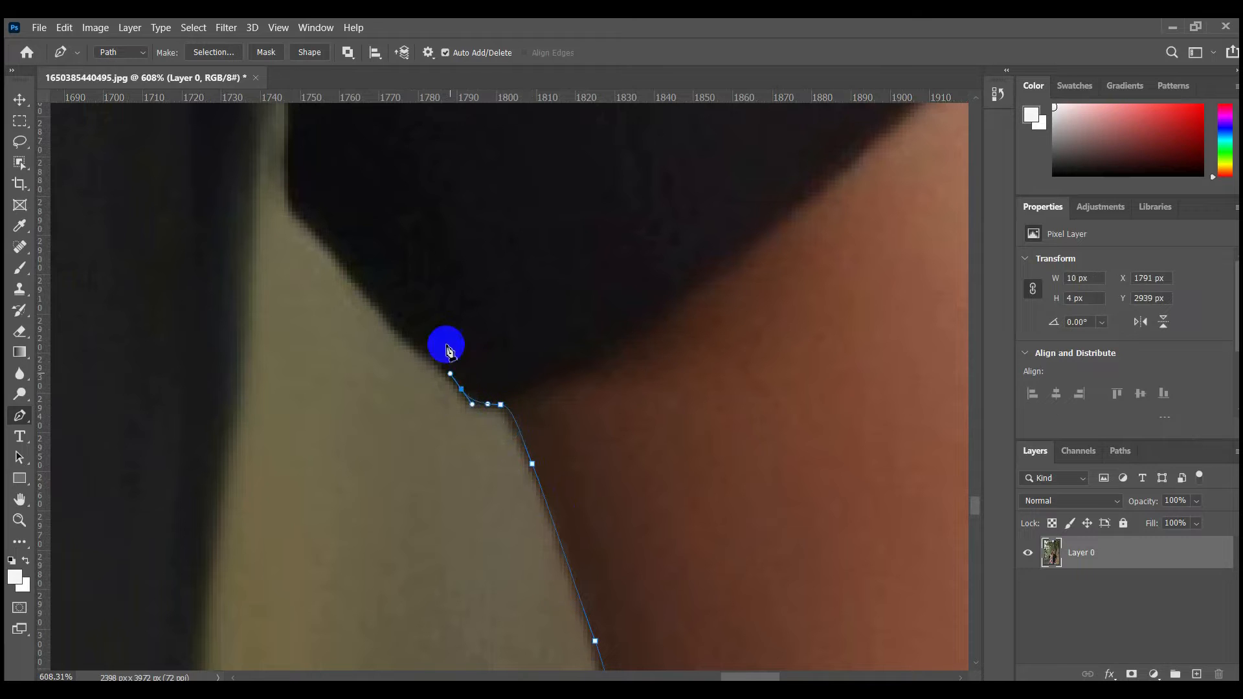
drag(411, 321, 480, 516)
scroll(518, 558, up, 2)
drag(418, 448, 459, 495)
- Trace the subpath up the right-side sleeve's inner edge and turn it at the top of the narrow gap
scroll(399, 424, down, 3)
scroll(474, 513, up, 1)
scroll(476, 518, up, 1)
click(473, 518)
drag(474, 420, 437, 495)
click(457, 347)
drag(433, 554, 498, 220)
- Continue the subpath down the black shirt's side edge facing the right-side arm
drag(480, 397, 465, 477)
drag(477, 531, 558, 228)
drag(527, 436, 571, 107)
drag(560, 375, 561, 454)
drag(561, 510, 522, 229)
drag(542, 417, 538, 508)
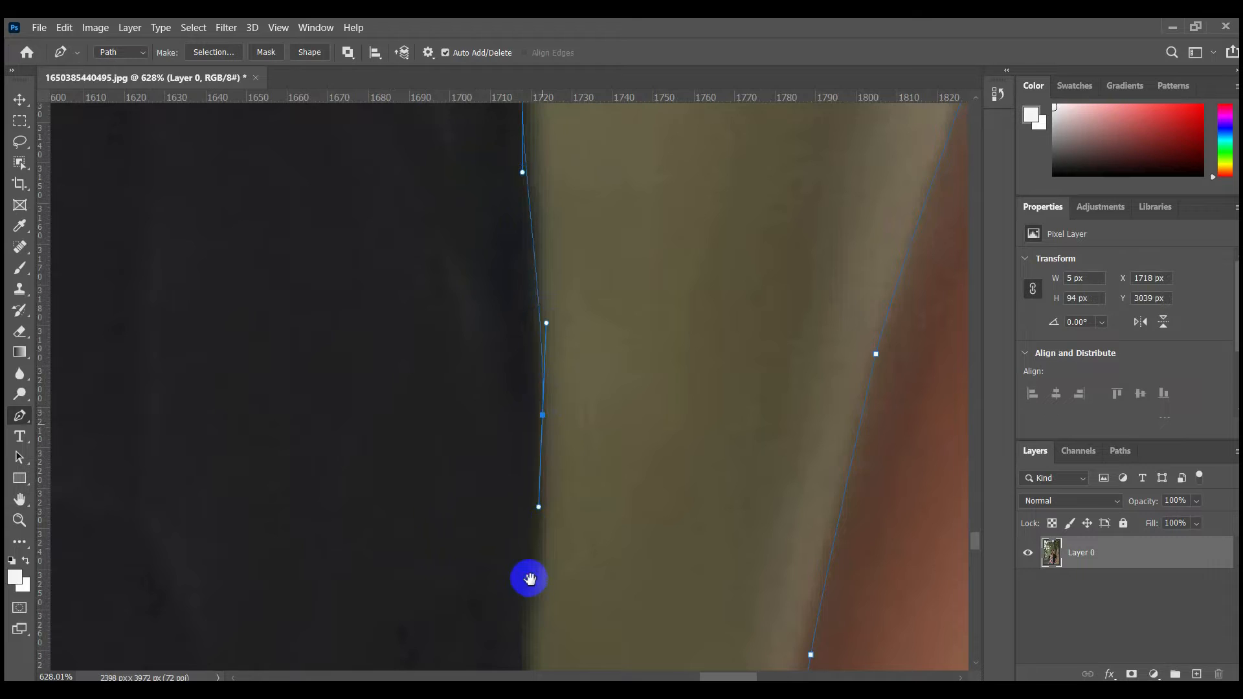
- Trace the rest of the black shirt's side edge and close the right-side gap's subpath at its lower tip
drag(529, 579, 537, 358)
drag(529, 457, 529, 542)
drag(525, 601, 528, 352)
drag(531, 509, 501, 215)
drag(481, 455, 484, 536)
click(500, 599)
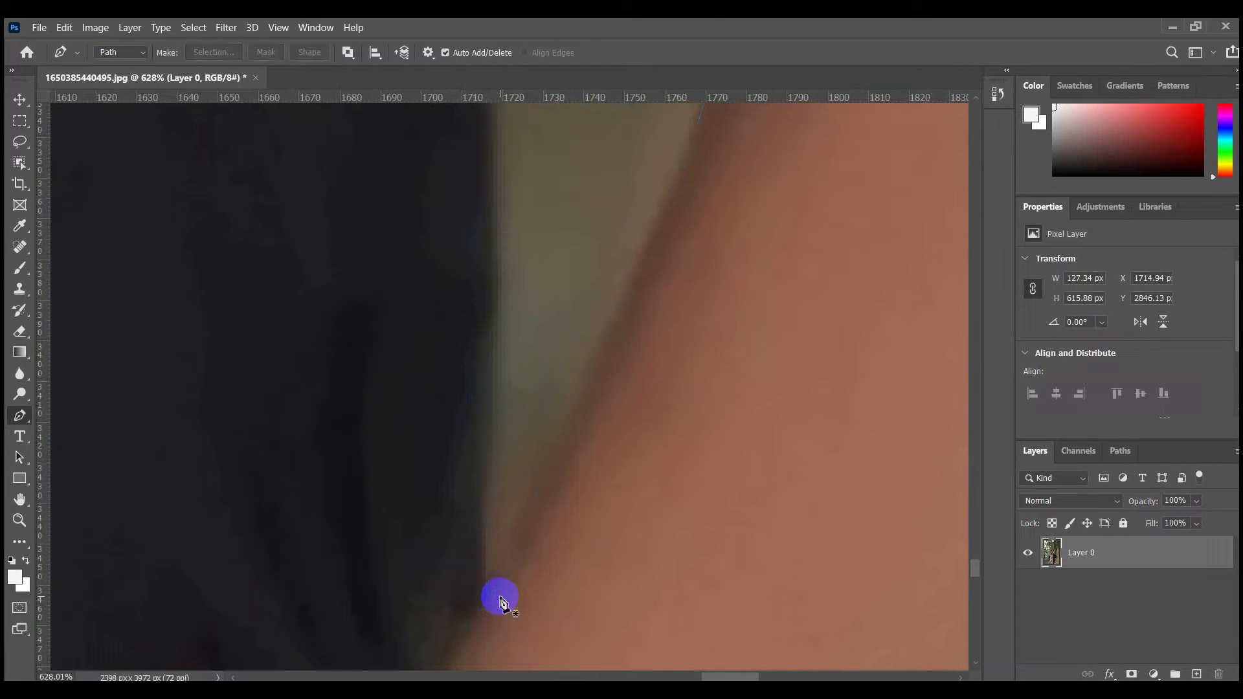
- Convert the finished path to a selection and add it to Layer 0 as a layer mask
key(ctrl+Return)
click(1132, 676)
scroll(667, 478, down, 10)
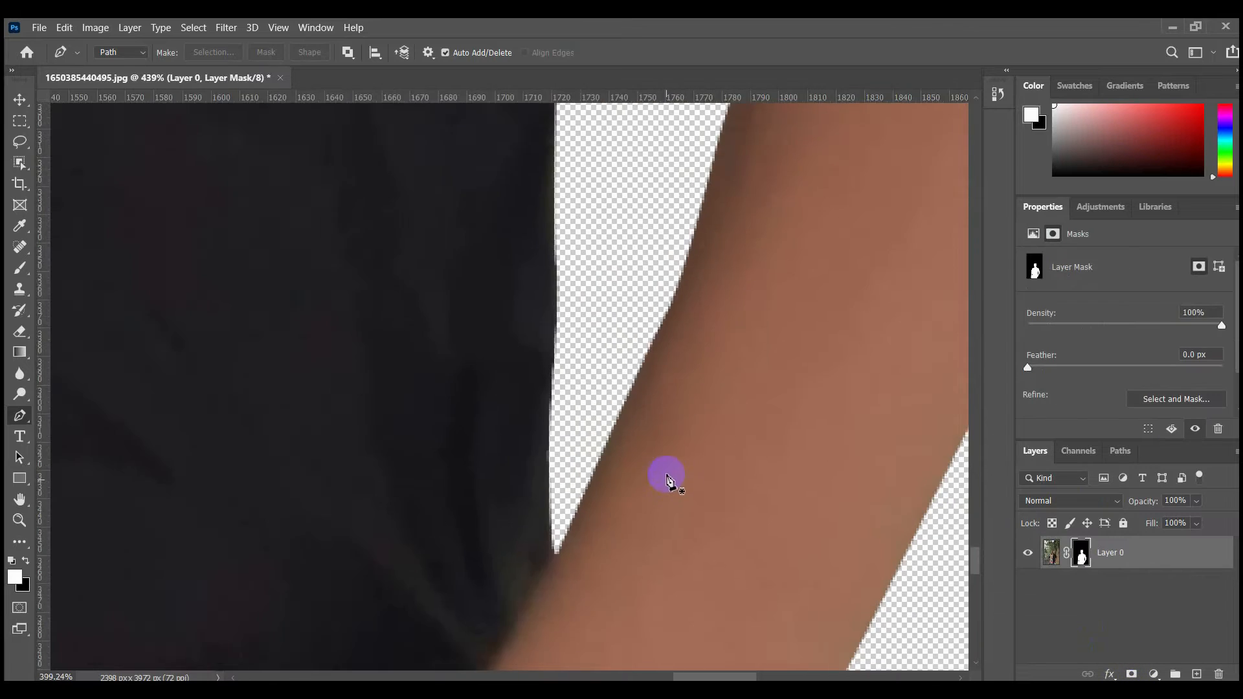
scroll(628, 223, up, 5)
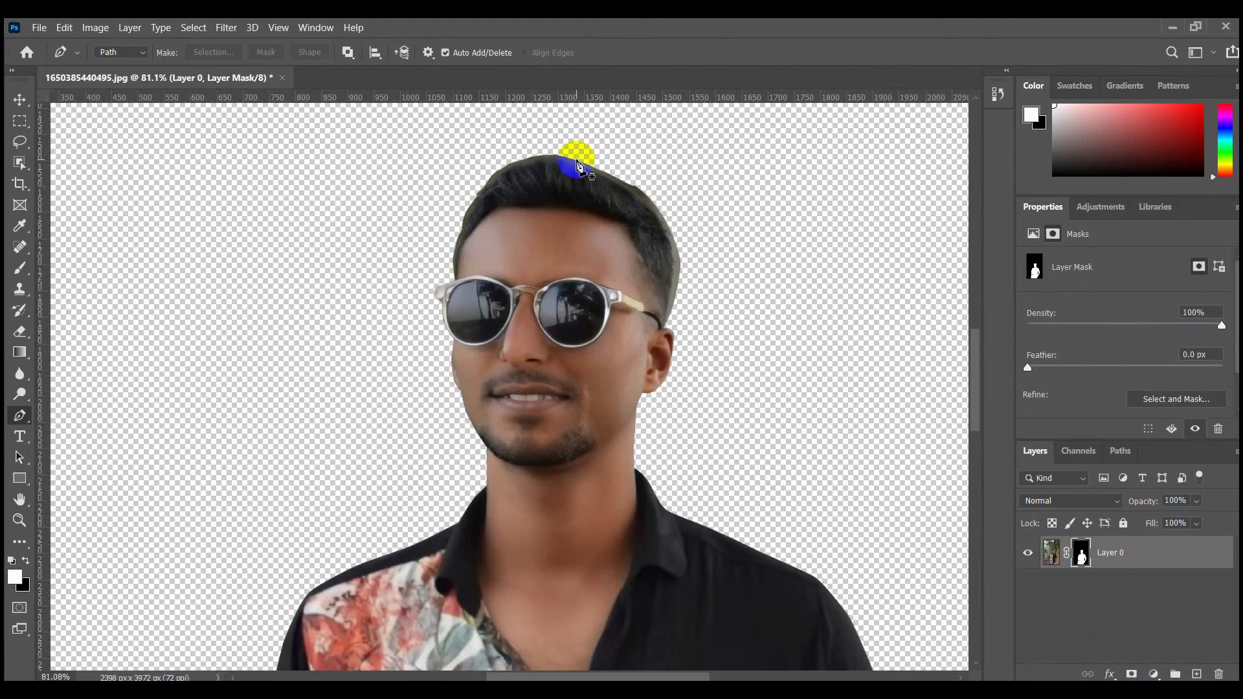
- Open Layer 0's mask in the Select and Mask workspace to refine the hair edges
scroll(576, 168, up, 7)
double_click(1084, 561)
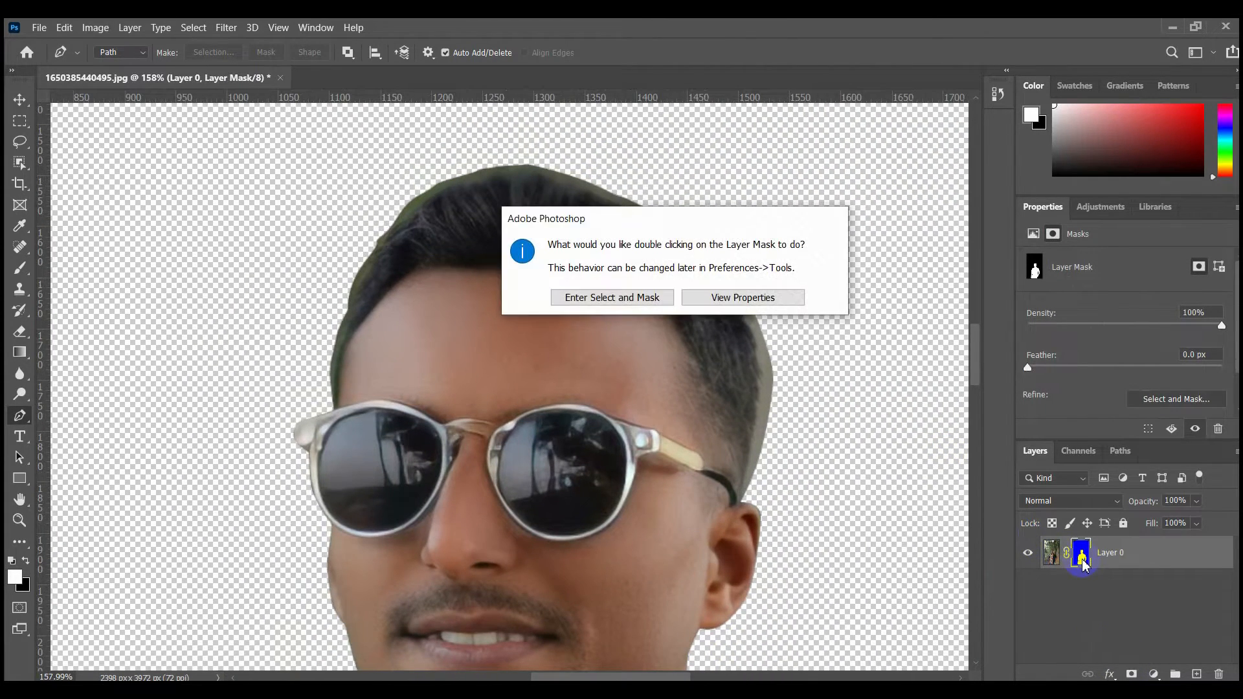
click(644, 299)
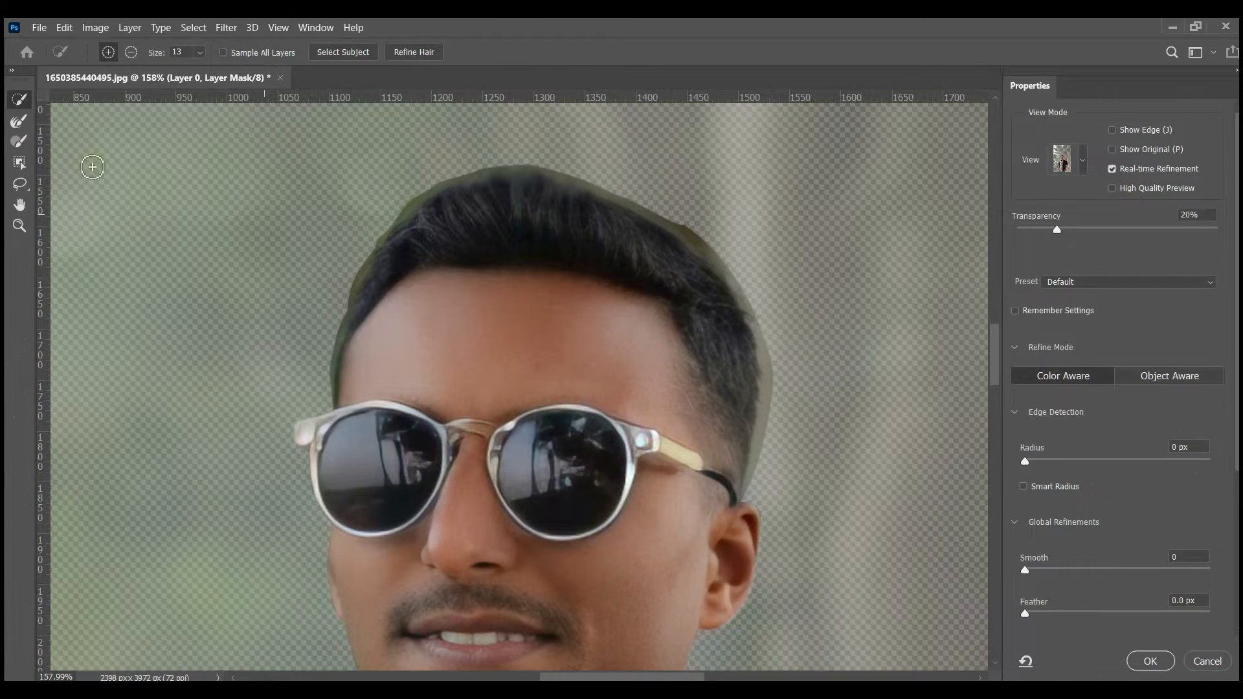
- Choose the Refine Edge Brush, set the view to On White and switch the refine mode to Object Aware
click(20, 124)
click(1082, 162)
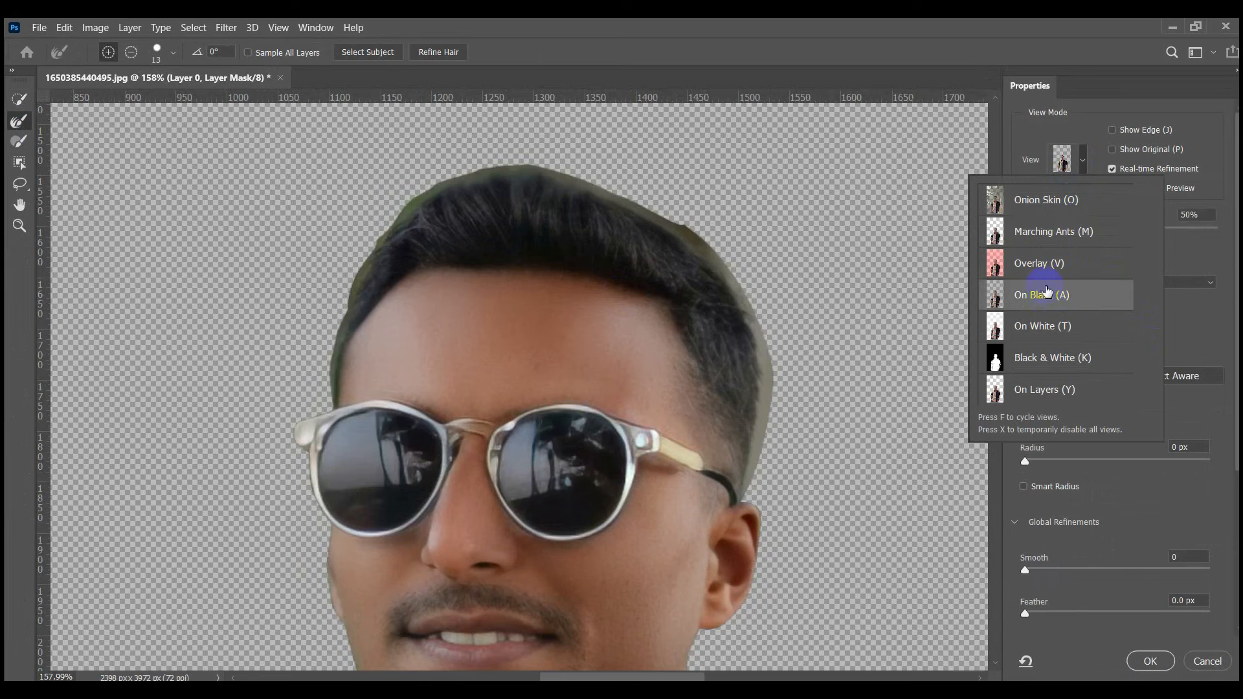
click(1036, 327)
click(1175, 376)
click(602, 287)
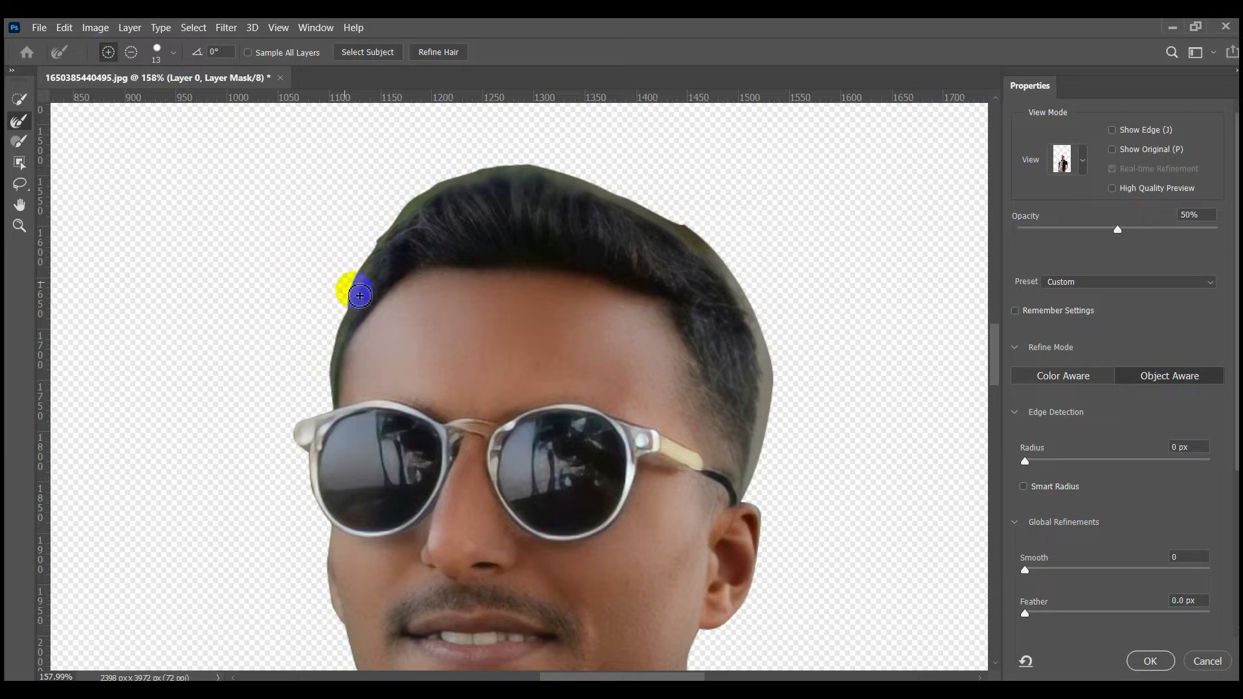
- Brush along the whole hair outline from temple to ear with the 16 px Refine Edge Brush and apply the refinement
drag(361, 293, 355, 295)
drag(325, 372, 328, 373)
mouse_move(371, 255)
mouse_down()
mouse_move(399, 218)
mouse_move(451, 188)
mouse_up()
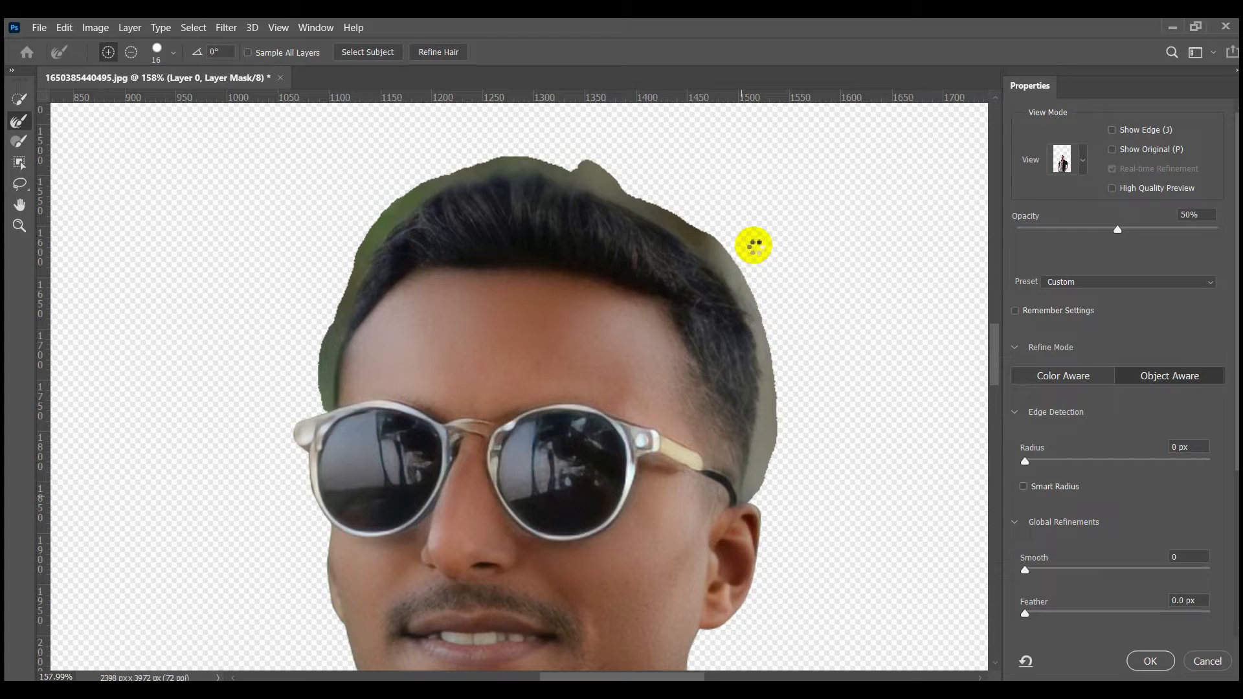
drag(755, 246, 758, 259)
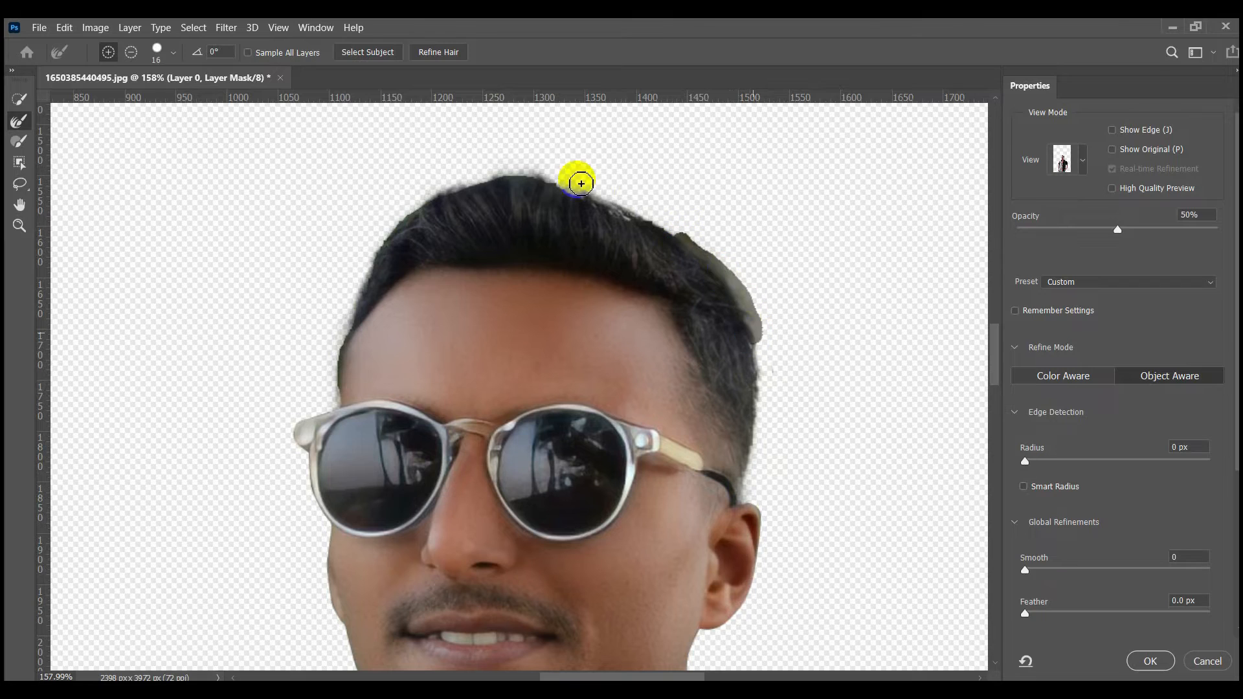
drag(744, 335, 744, 336)
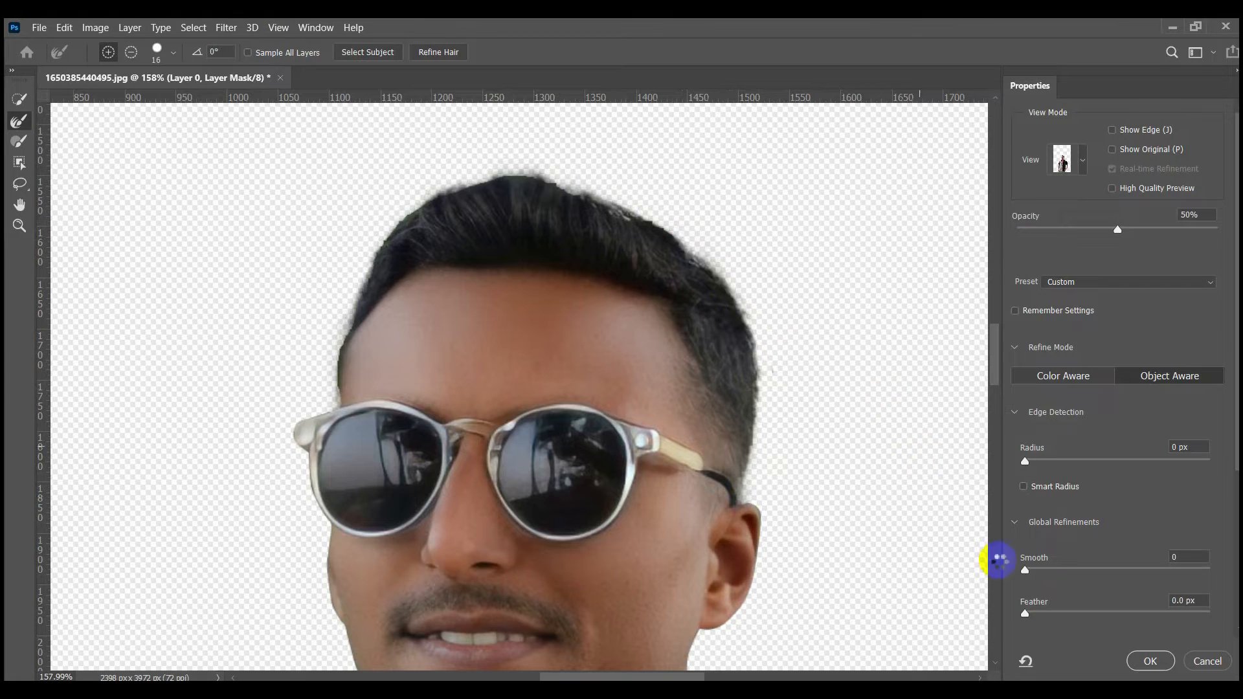
click(1151, 661)
- Load Layer 0's mask as a selection, paint white over the hair and head with a 233 px brush, and deselect
ctrl+click(1082, 553)
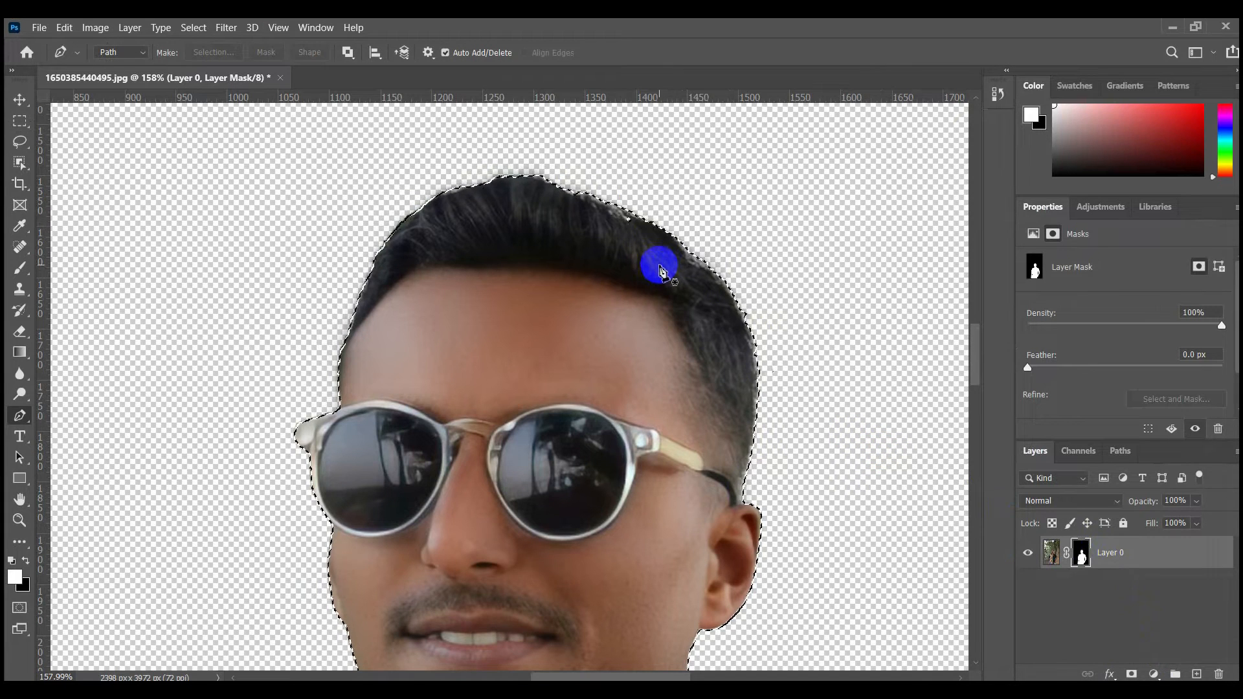
key(b)
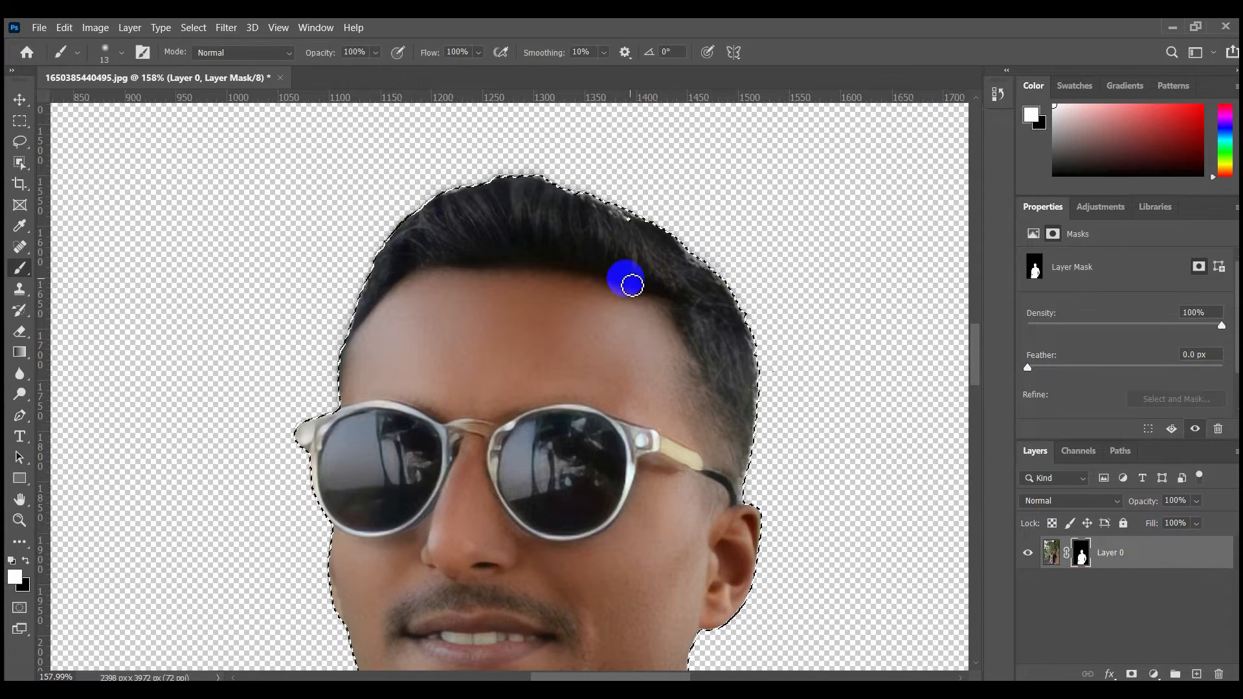
drag(508, 241, 649, 279)
drag(389, 330, 706, 311)
key(ctrl+d)
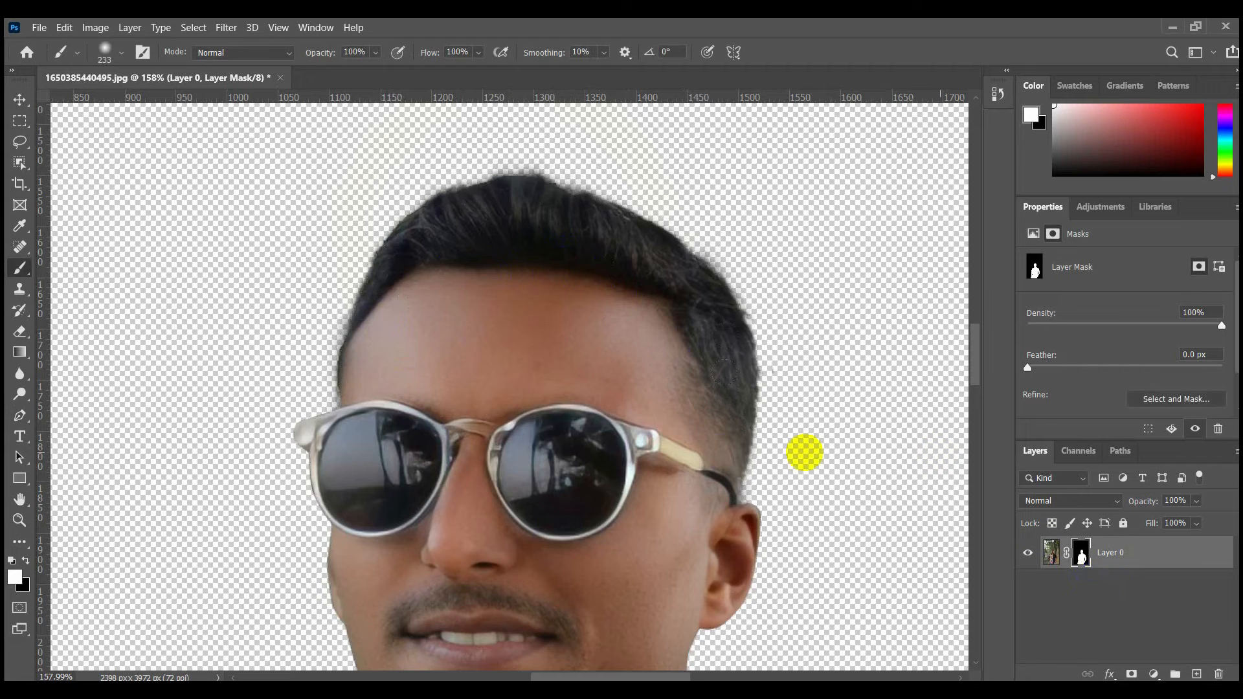
- Move the cut-out man higher on the canvas
scroll(710, 458, down, 10)
click(20, 99)
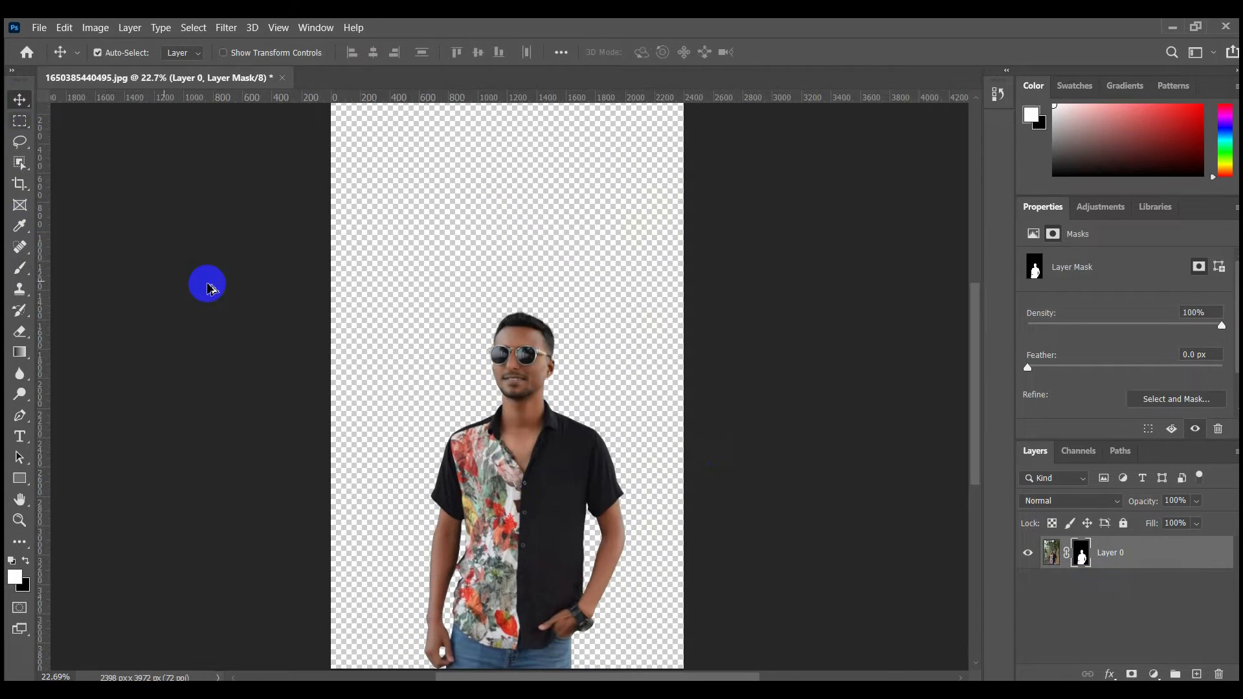
scroll(486, 453, down, 1)
drag(509, 452, 504, 393)
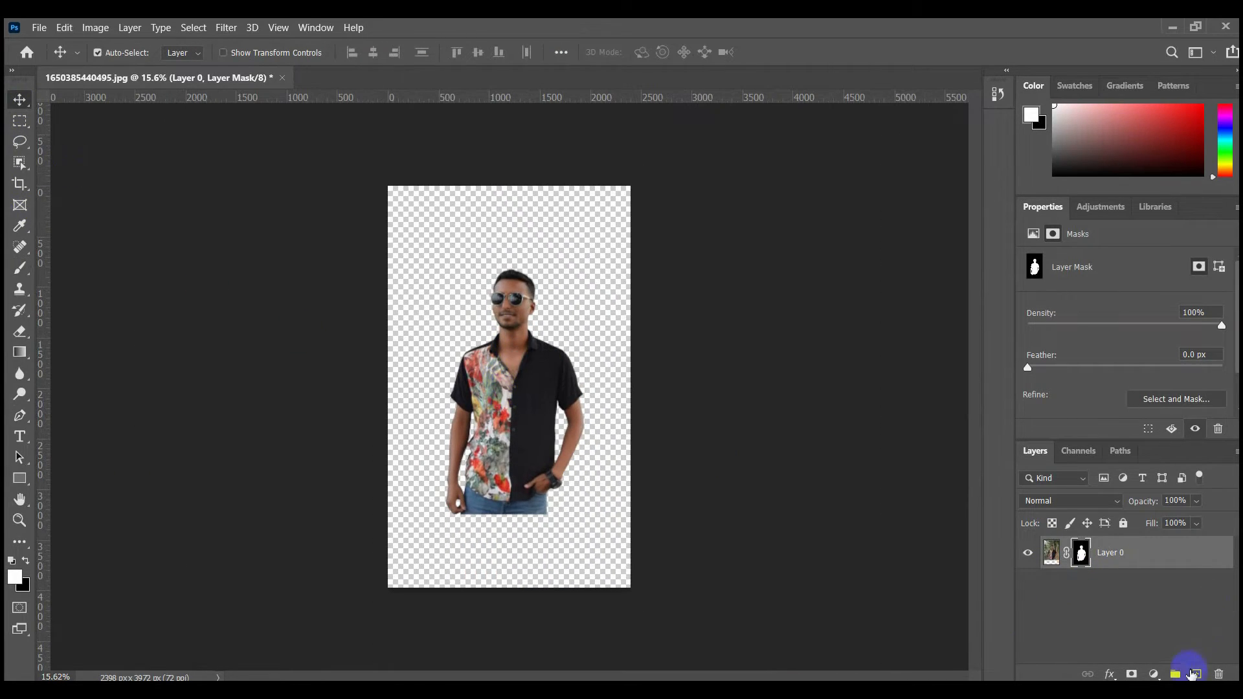
- Add a new layer beneath Layer 0 and create a Solid Color fill there with the color 000000
click(1193, 674)
drag(1160, 555, 1153, 583)
click(1154, 674)
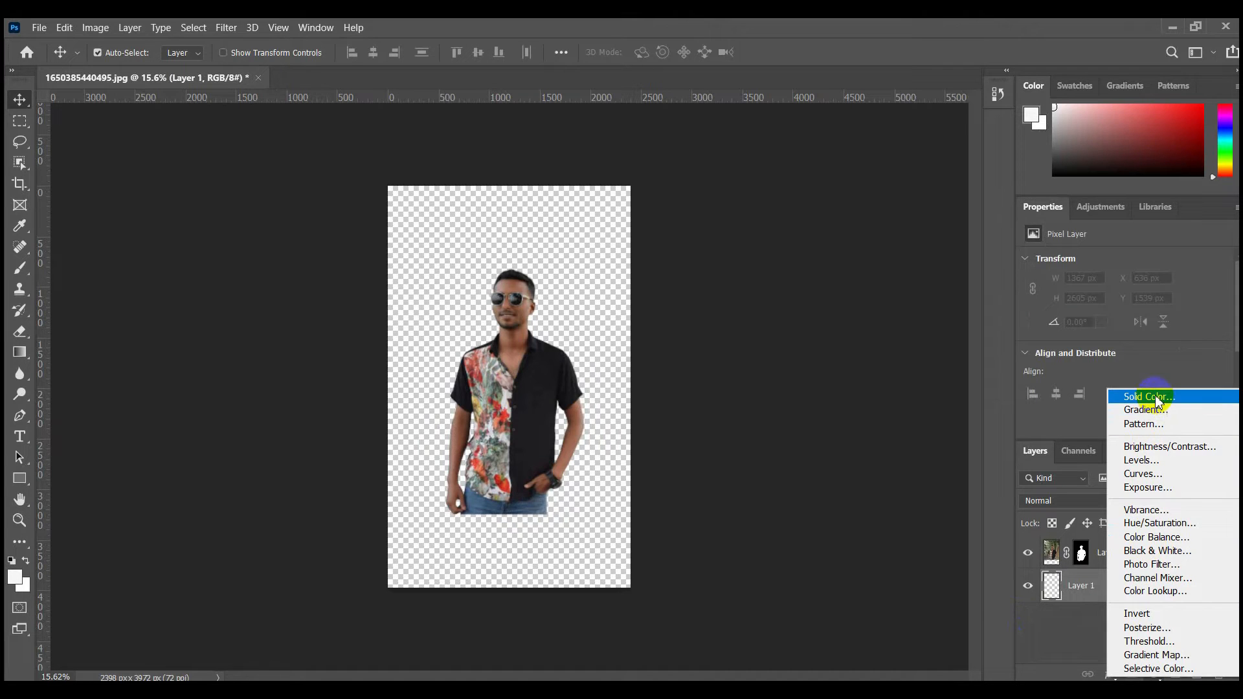
click(1156, 397)
text(000000)
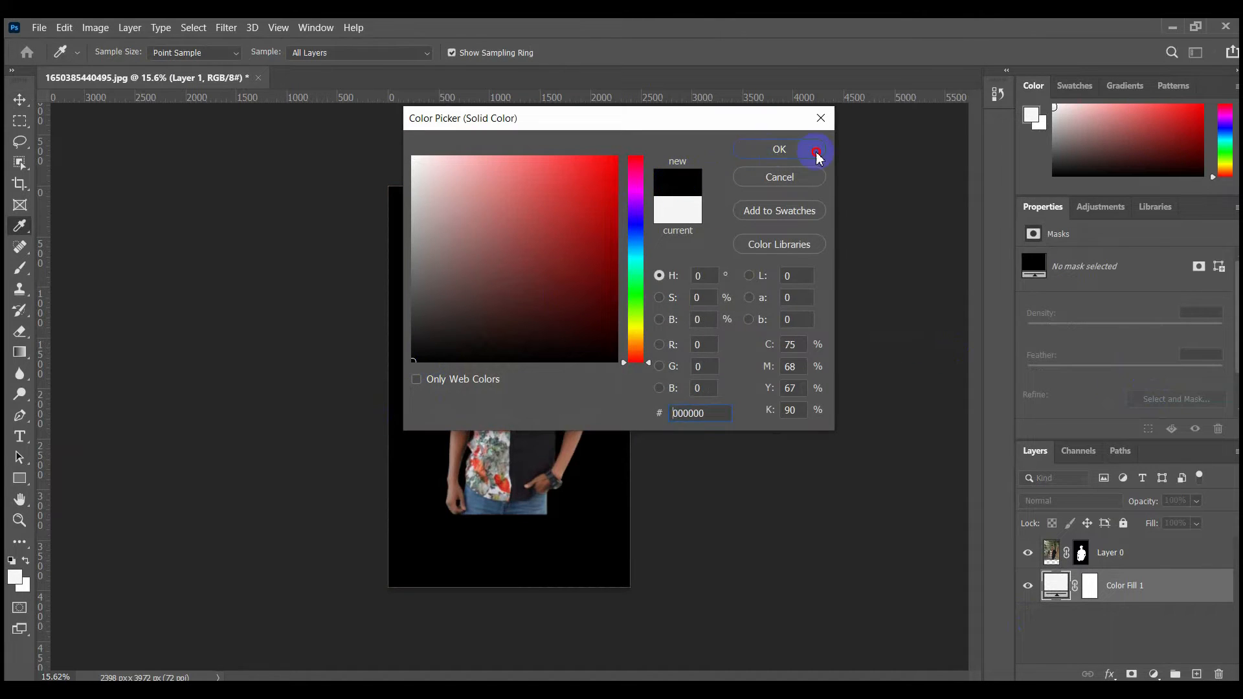
click(817, 158)
- Shift Layer 0 slightly upward, then align it to the canvas's horizontal and vertical centers and deselect
key(v)
key(ctrl+0)
drag(516, 396, 513, 365)
scroll(501, 368, down, 3)
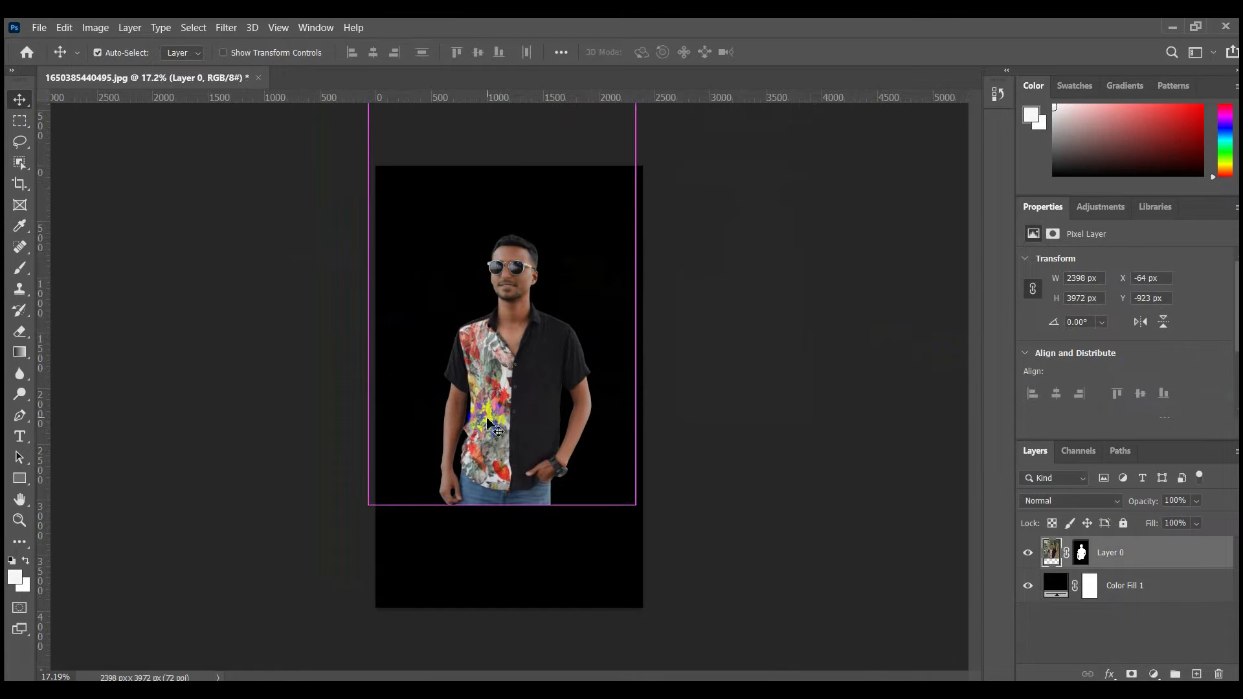
key(ctrl+a)
click(374, 53)
click(478, 52)
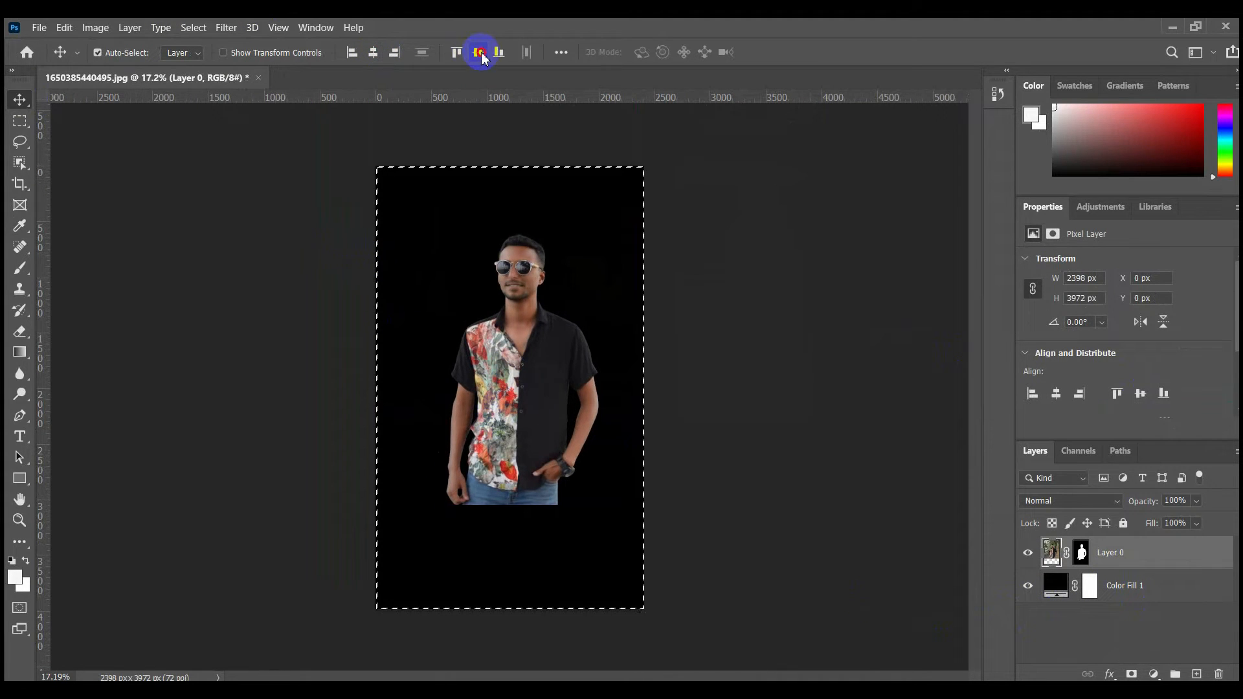
key(ctrl+d)
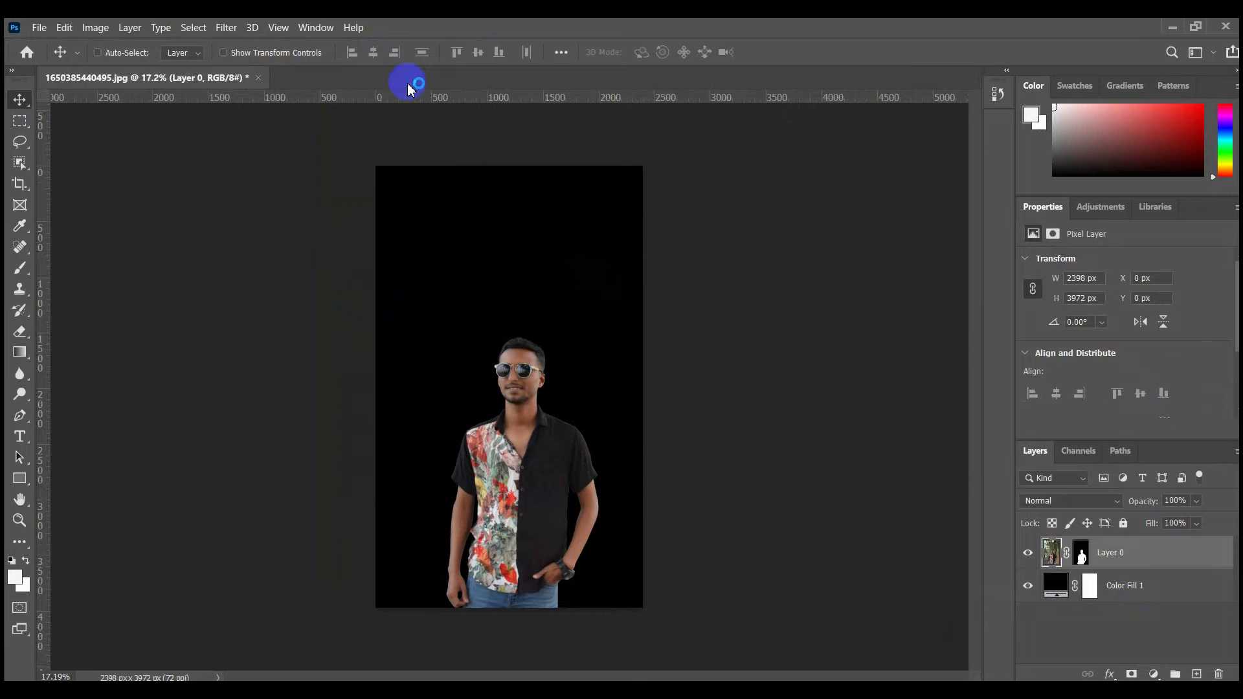
- Move Layer 0 up to leave black space below the man, and align it to the canvas's horizontal center
key(ctrl+t)
drag(518, 457, 505, 366)
click(806, 52)
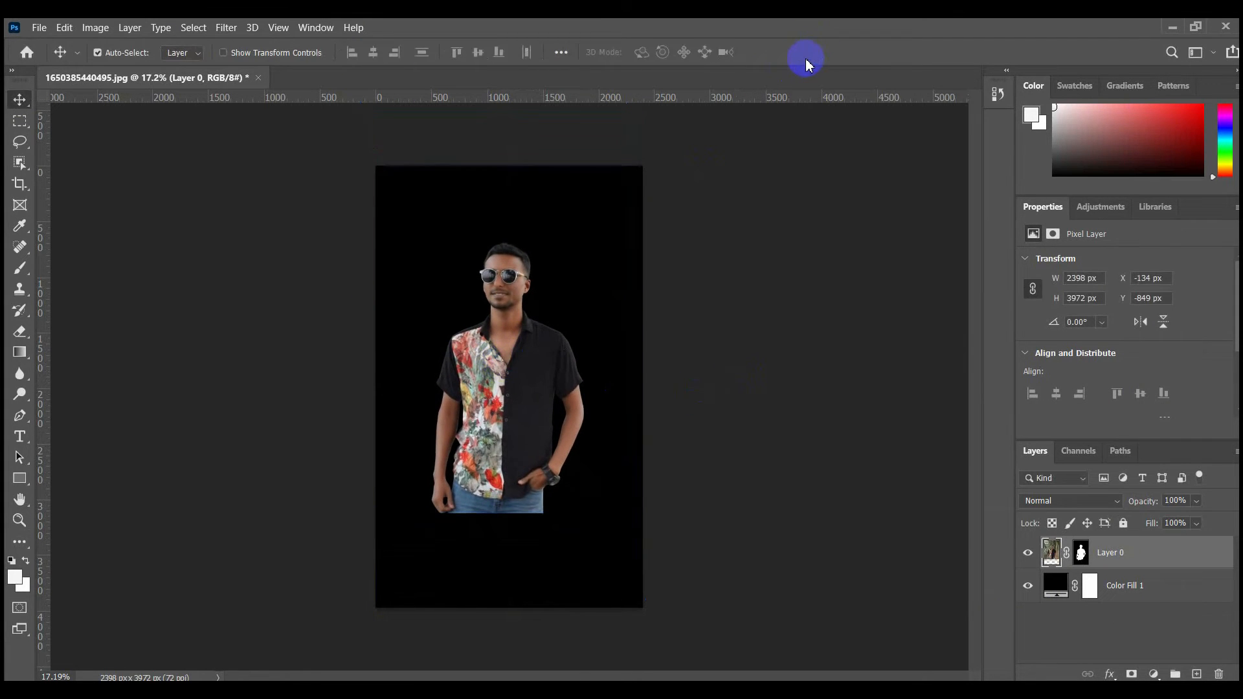
key(ctrl+a)
click(373, 53)
key(ctrl+d)
- Widen the canvas to 2726 px with the Crop tool
scroll(542, 286, up, 2)
scroll(542, 286, down, 1)
drag(657, 387, 677, 387)
click(853, 53)
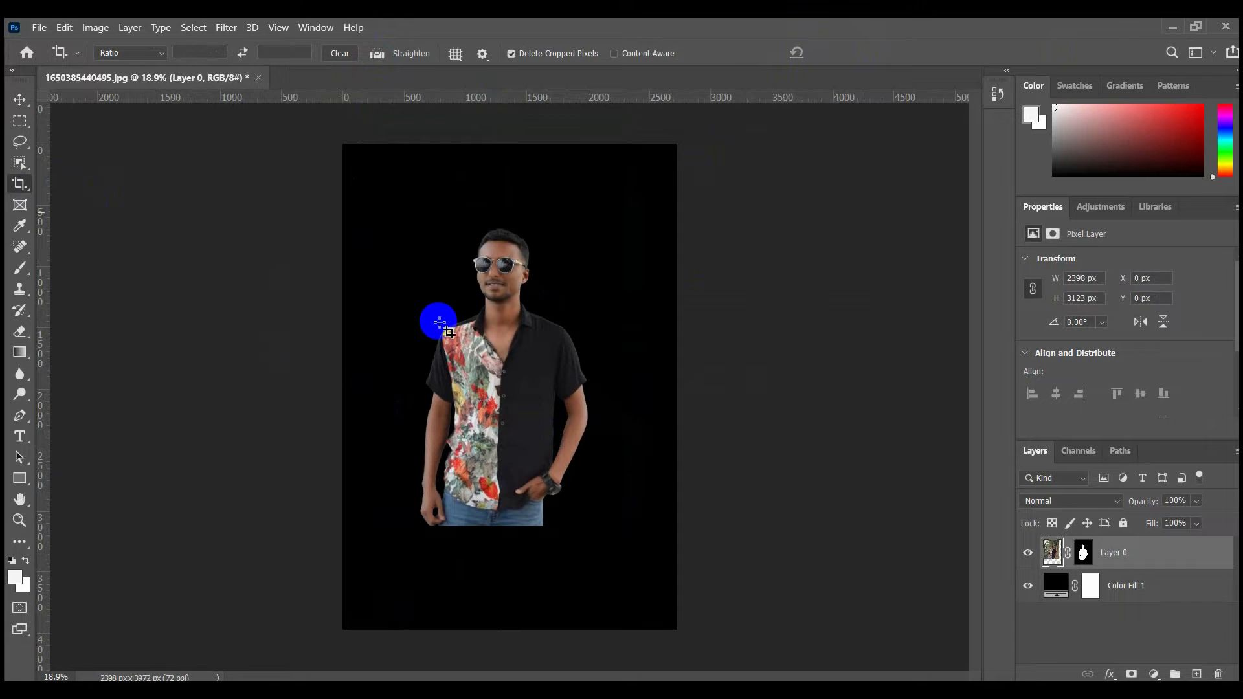
- Align Layer 0 to the horizontal center of the widened canvas and clear the selection
key(ctrl+a)
click(20, 99)
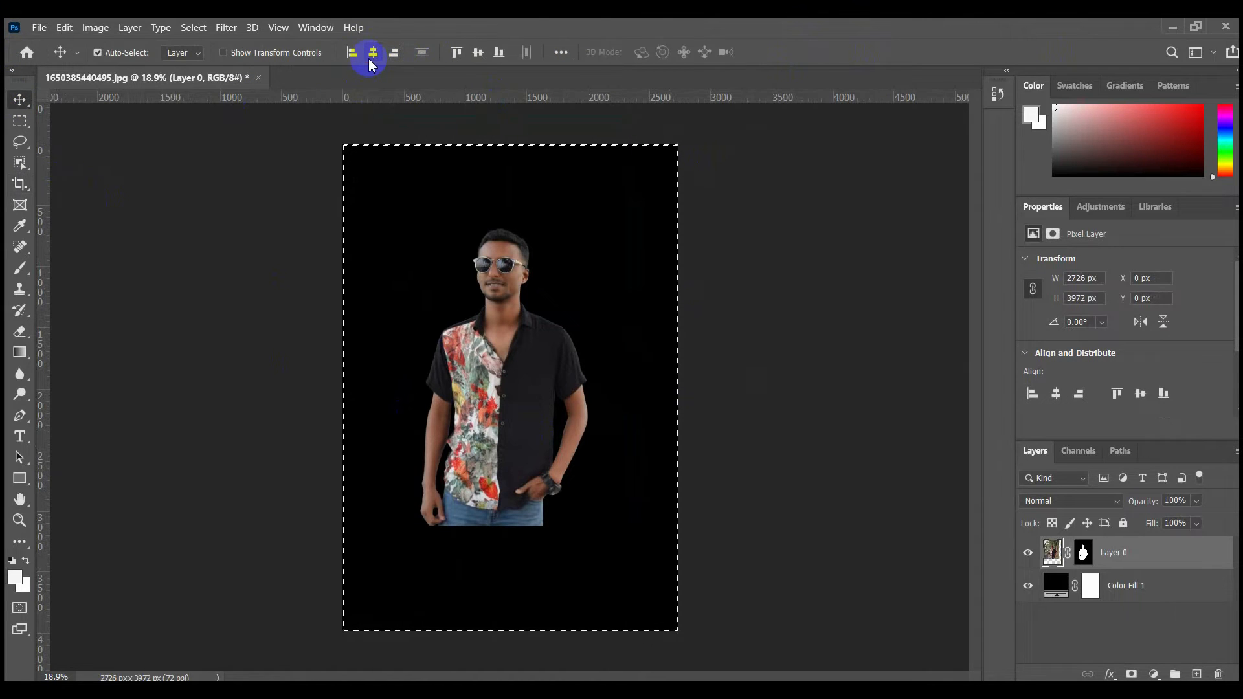
click(372, 56)
key(ctrl+s)
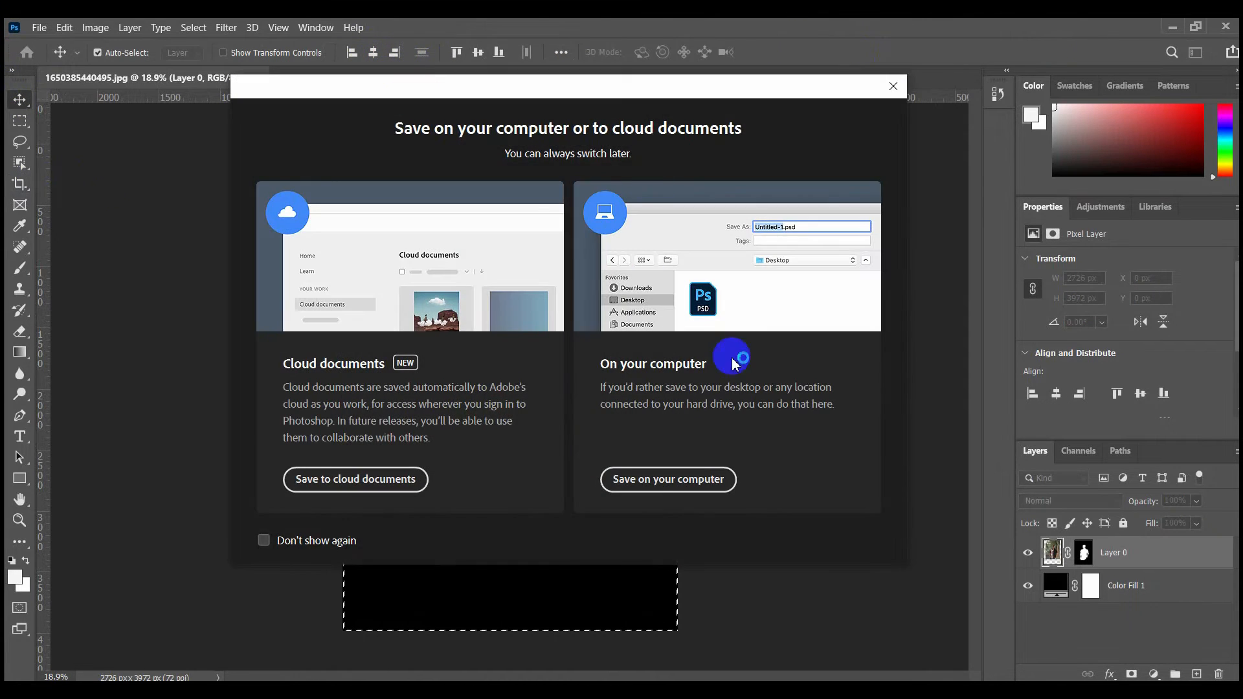
click(893, 97)
key(ctrl+d)
scroll(503, 400, up, 1)
scroll(505, 400, down, 2)
click(20, 121)
click(19, 100)
- Target Layer 0's mask and set the Eraser to the Soft Round brush from General Brushes
scroll(551, 265, up, 2)
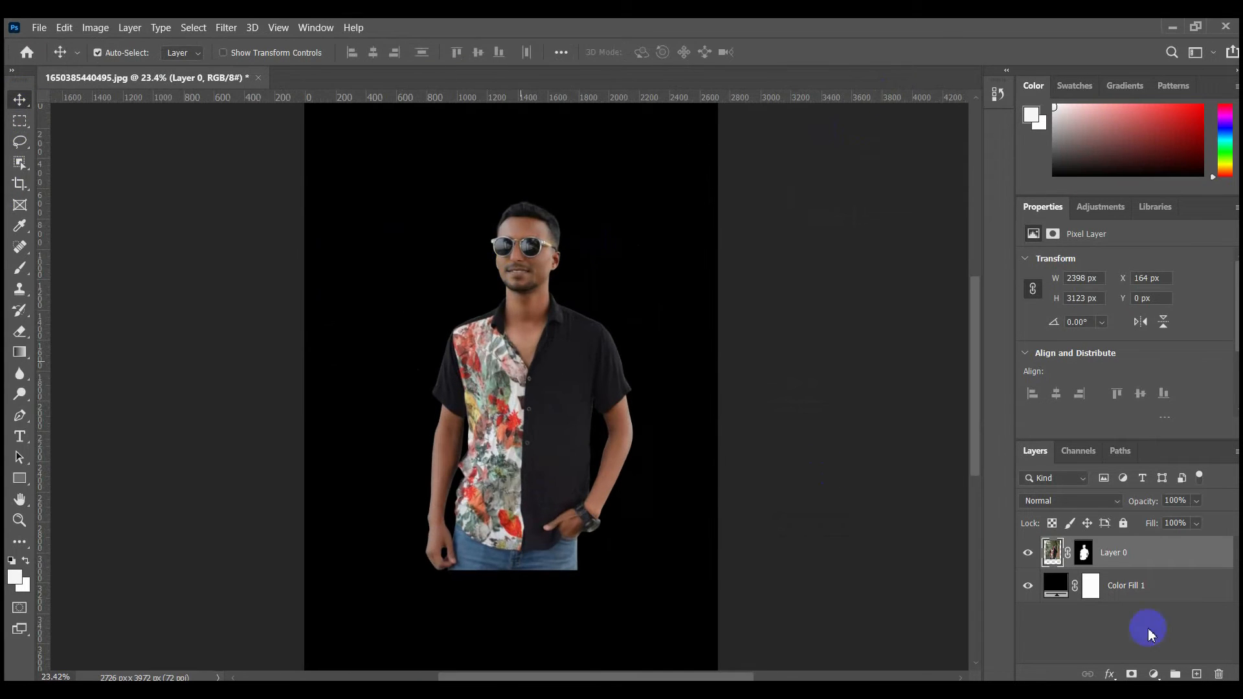
click(1084, 554)
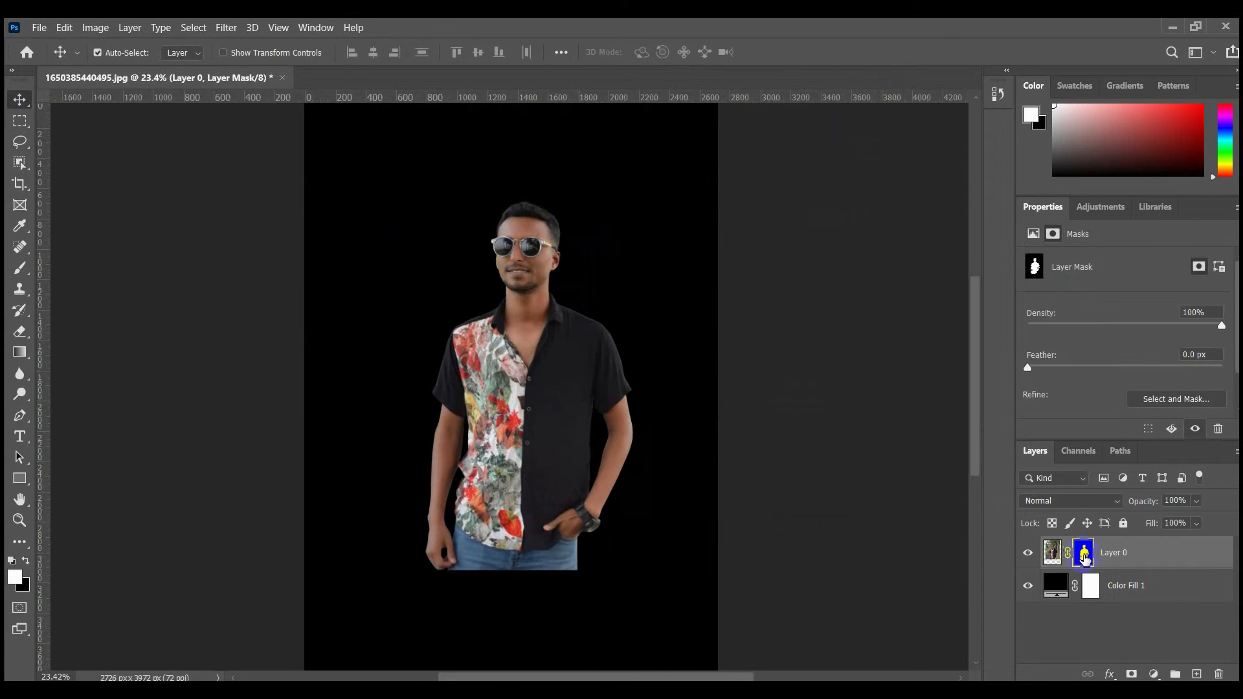
click(20, 332)
right_click(432, 383)
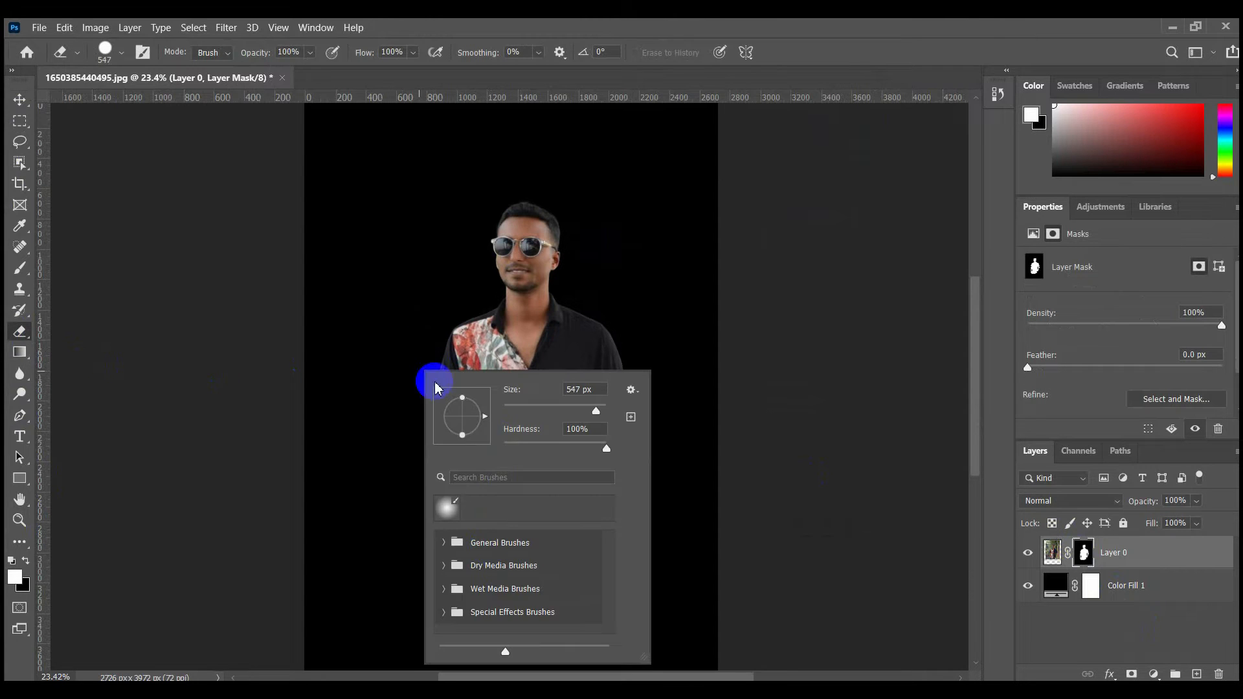
click(444, 542)
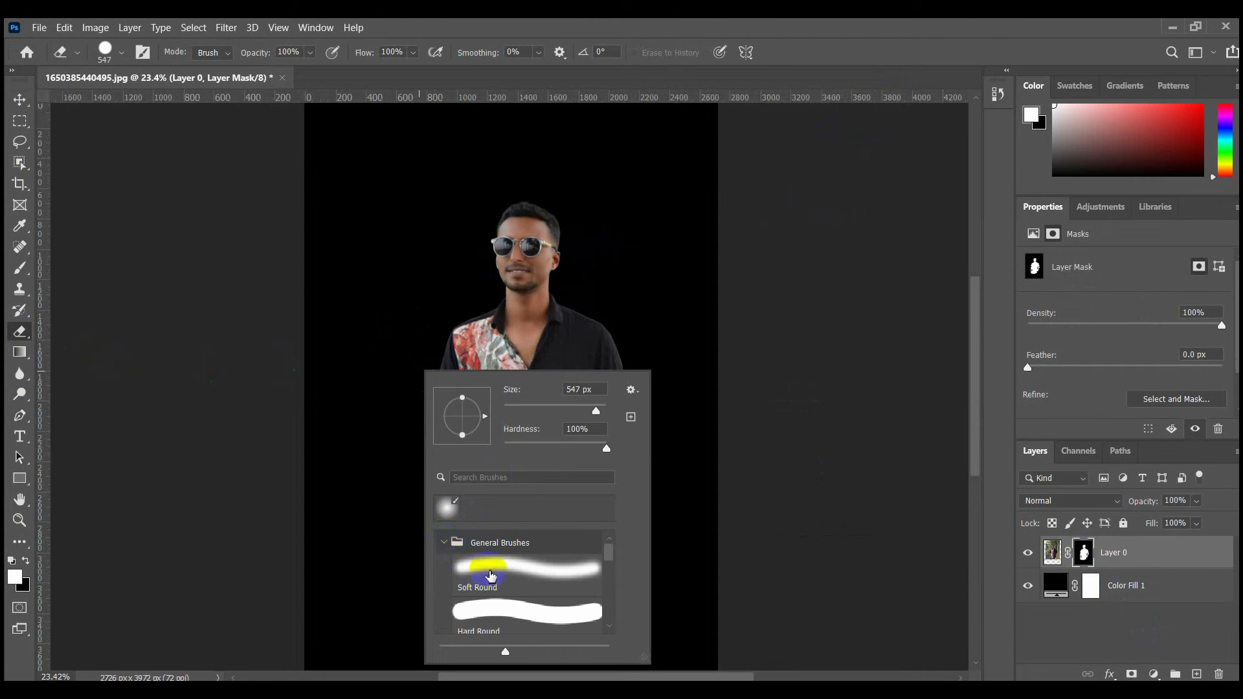
click(703, 25)
- Fade the hanging hand, forearm and bottom edge of the jeans into the black background with a soft 1318 px eraser on the mask
scroll(390, 578, up, 3)
drag(348, 437, 251, 187)
scroll(333, 328, up, 3)
drag(306, 323, 381, 377)
click(284, 363)
drag(302, 377, 410, 466)
click(256, 237)
mouse_move(249, 270)
mouse_down()
mouse_move(272, 416)
mouse_move(332, 414)
mouse_up()
mouse_move(222, 219)
mouse_down()
mouse_move(582, 605)
mouse_move(504, 496)
mouse_move(351, 474)
mouse_move(657, 505)
mouse_up()
mouse_move(727, 576)
mouse_down()
mouse_move(581, 574)
mouse_move(564, 539)
mouse_move(237, 462)
mouse_up()
drag(328, 383, 399, 385)
click(295, 516)
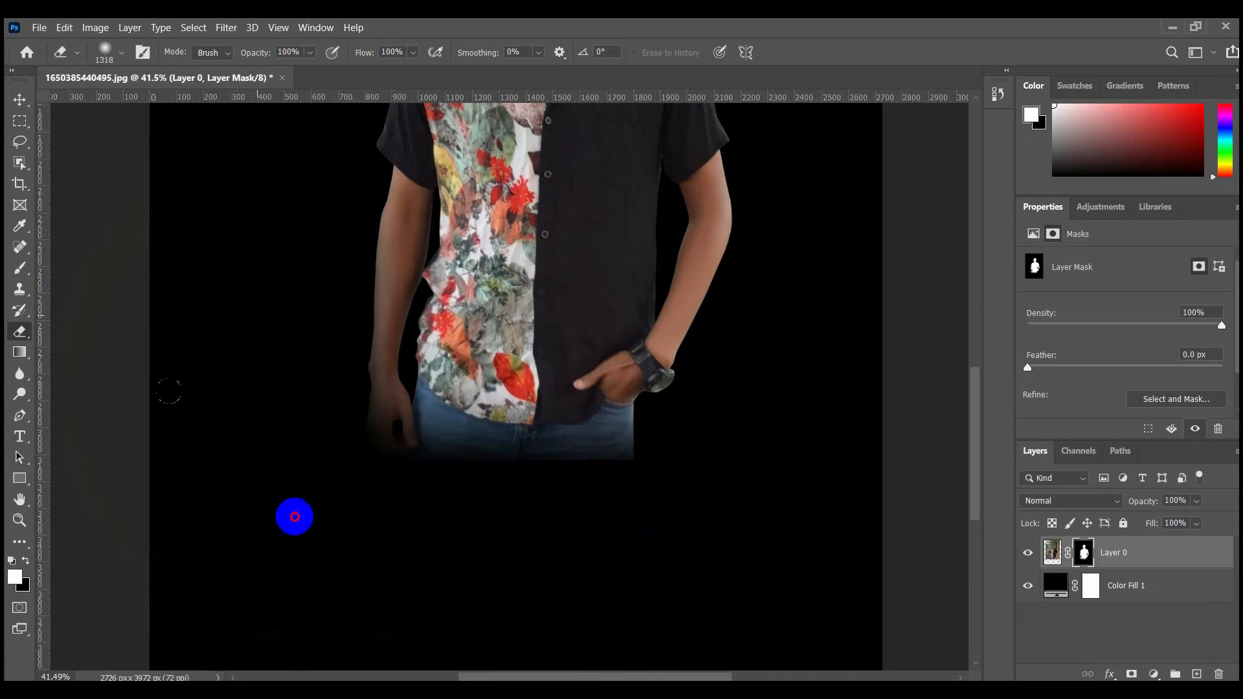
scroll(418, 531, down, 3)
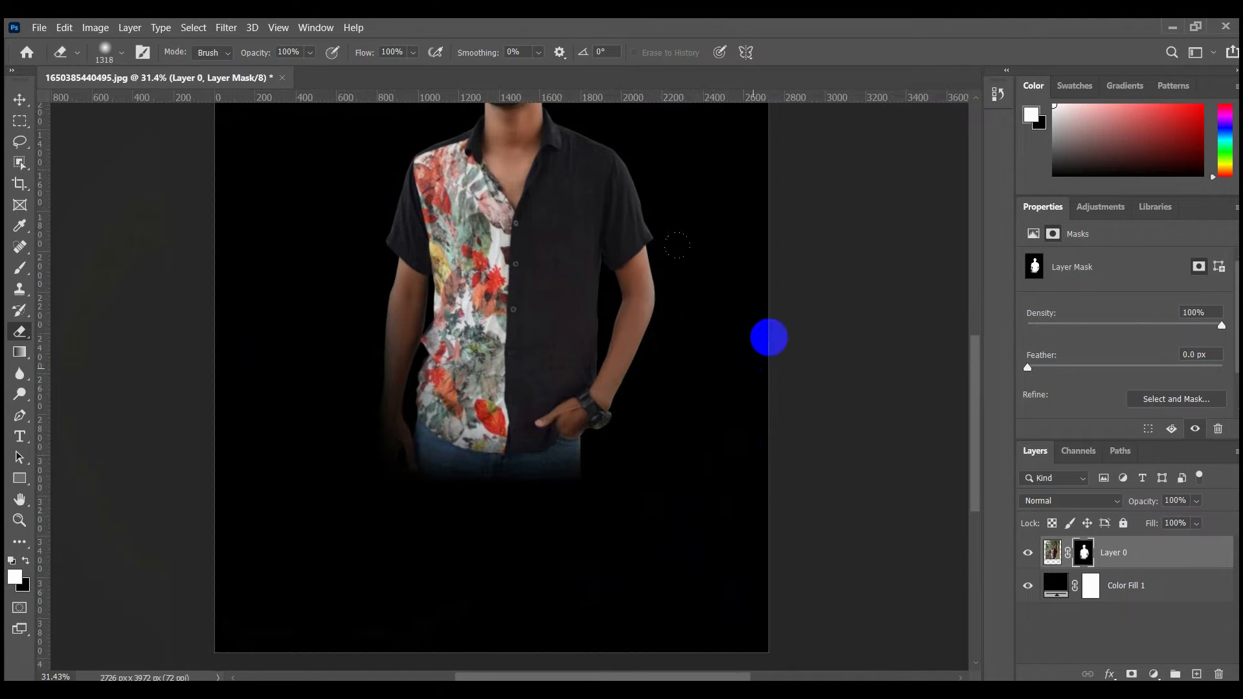
mouse_move(652, 502)
mouse_down()
mouse_move(472, 527)
mouse_move(302, 530)
mouse_up()
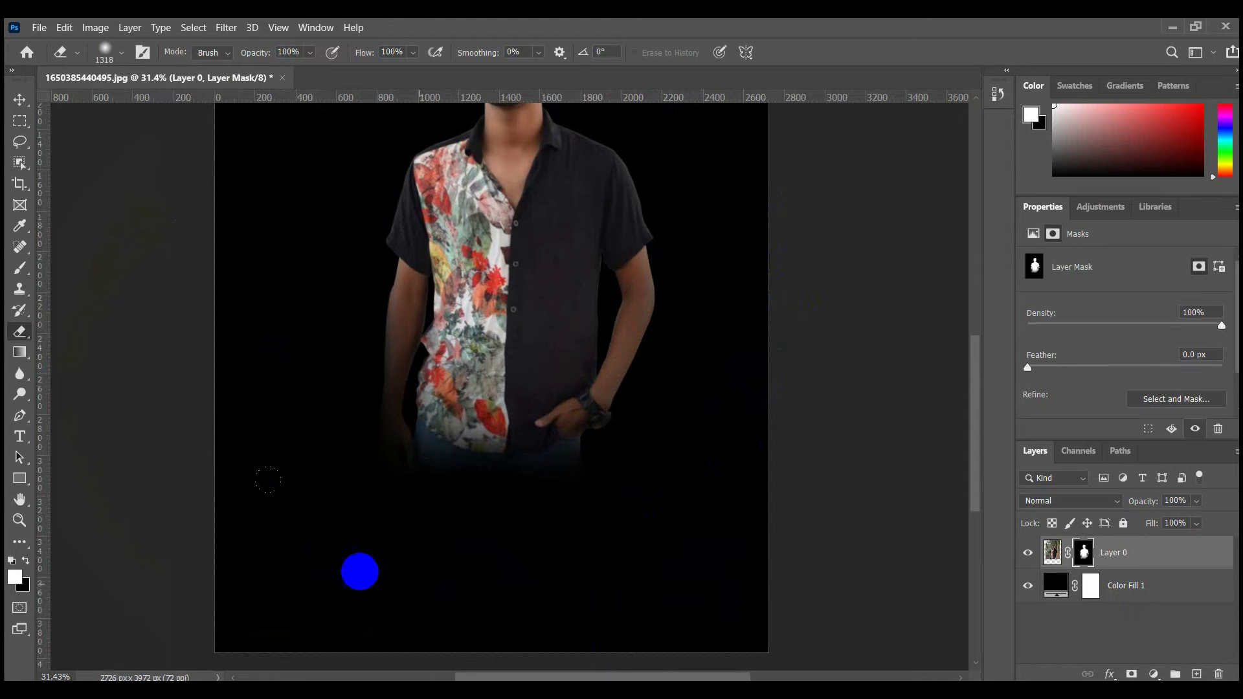
- Enlarge the soft eraser to 1668 px and fade the jeans' lower edge further on the mask
scroll(541, 525, down, 5)
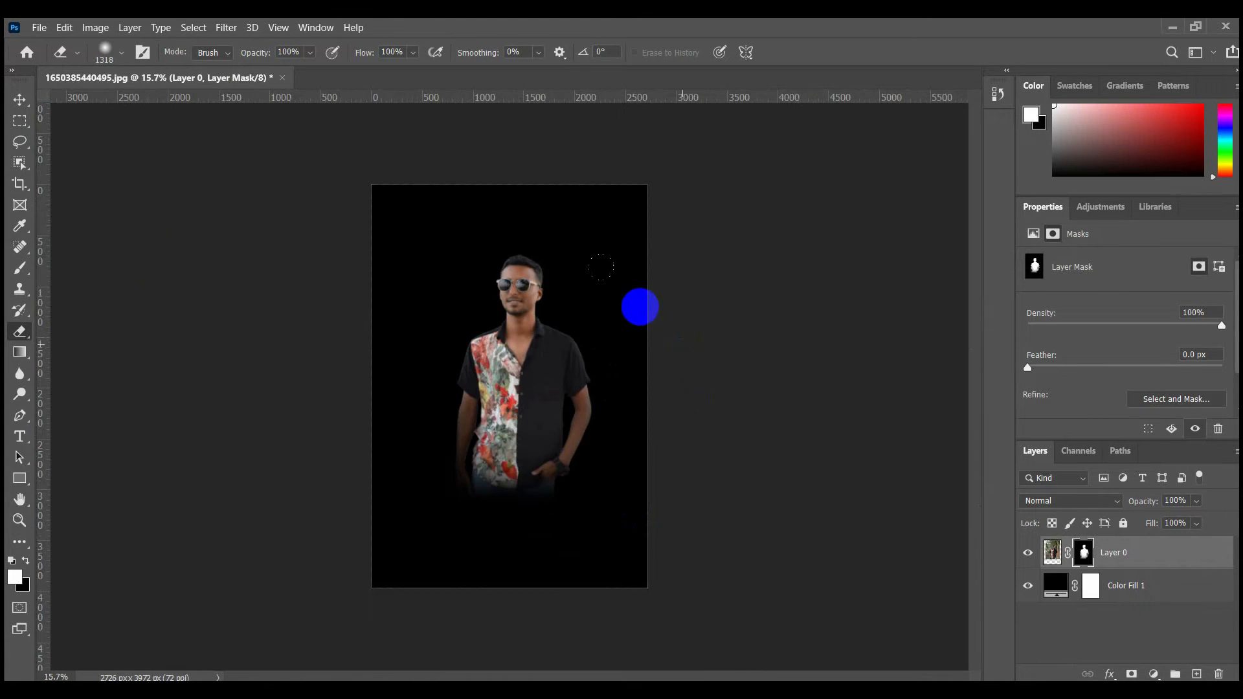
scroll(680, 335, up, 5)
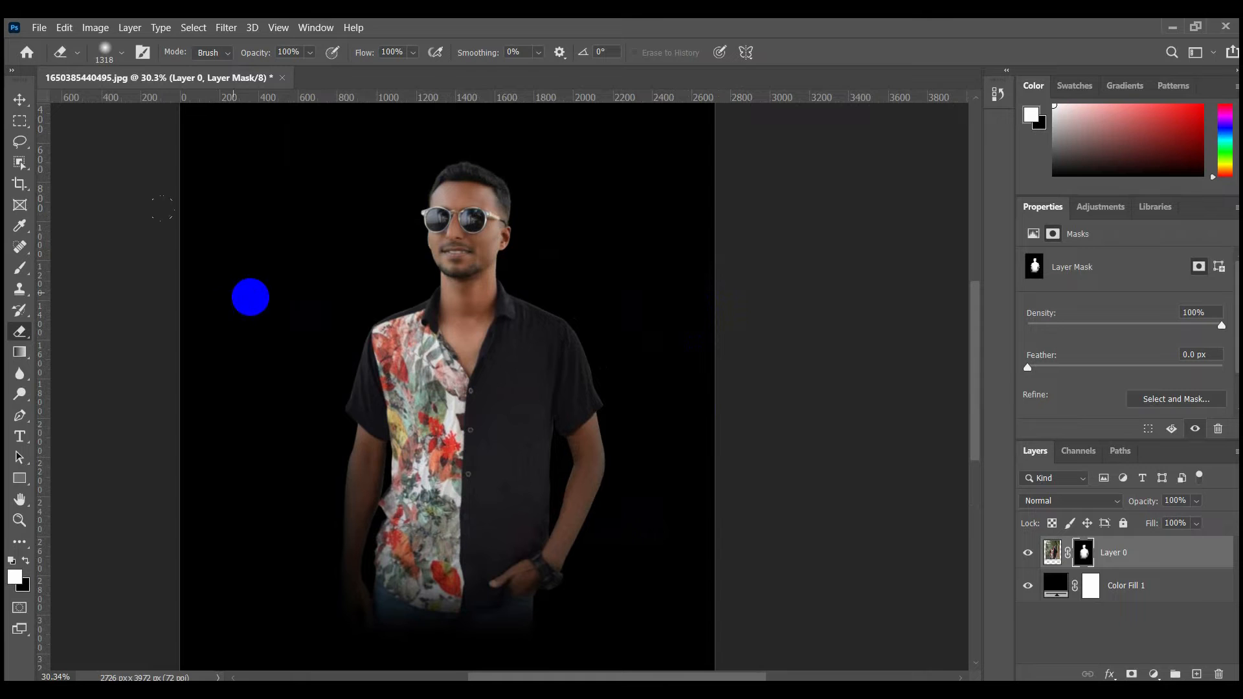
drag(249, 207, 266, 260)
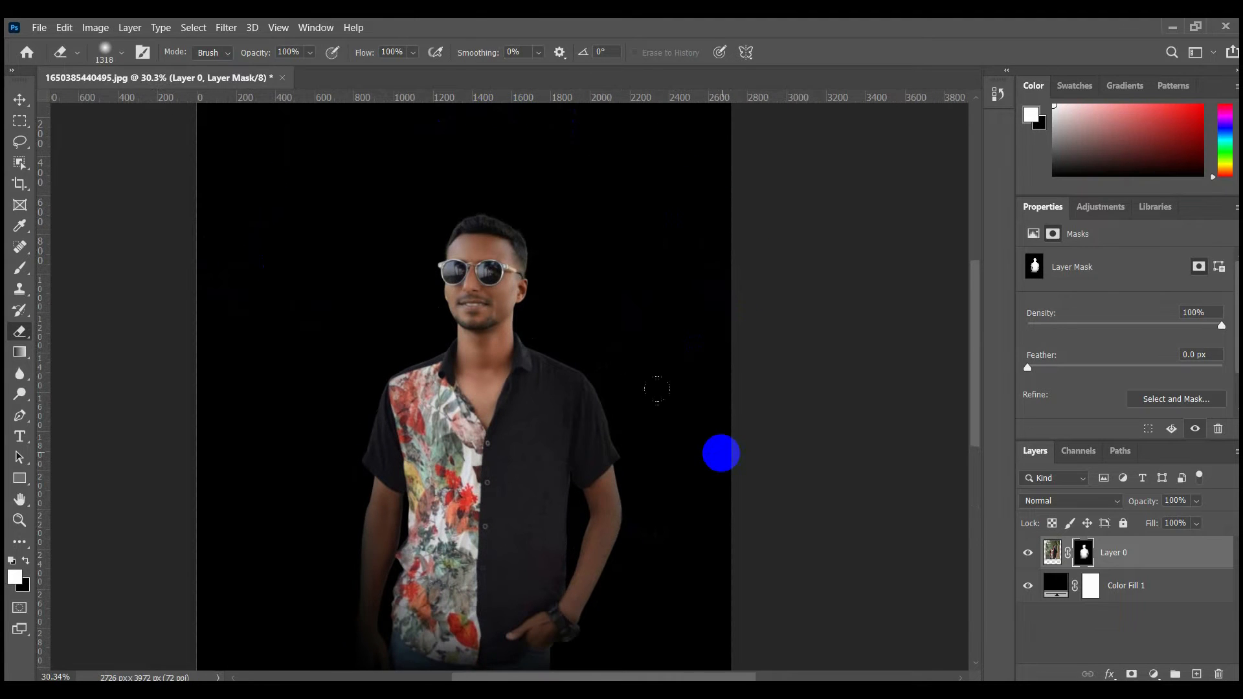
scroll(721, 454, down, 5)
scroll(623, 558, up, 5)
drag(614, 577, 530, 397)
scroll(476, 403, up, 2)
mouse_move(444, 425)
mouse_down()
mouse_move(492, 438)
mouse_move(492, 474)
mouse_up()
scroll(578, 407, down, 2)
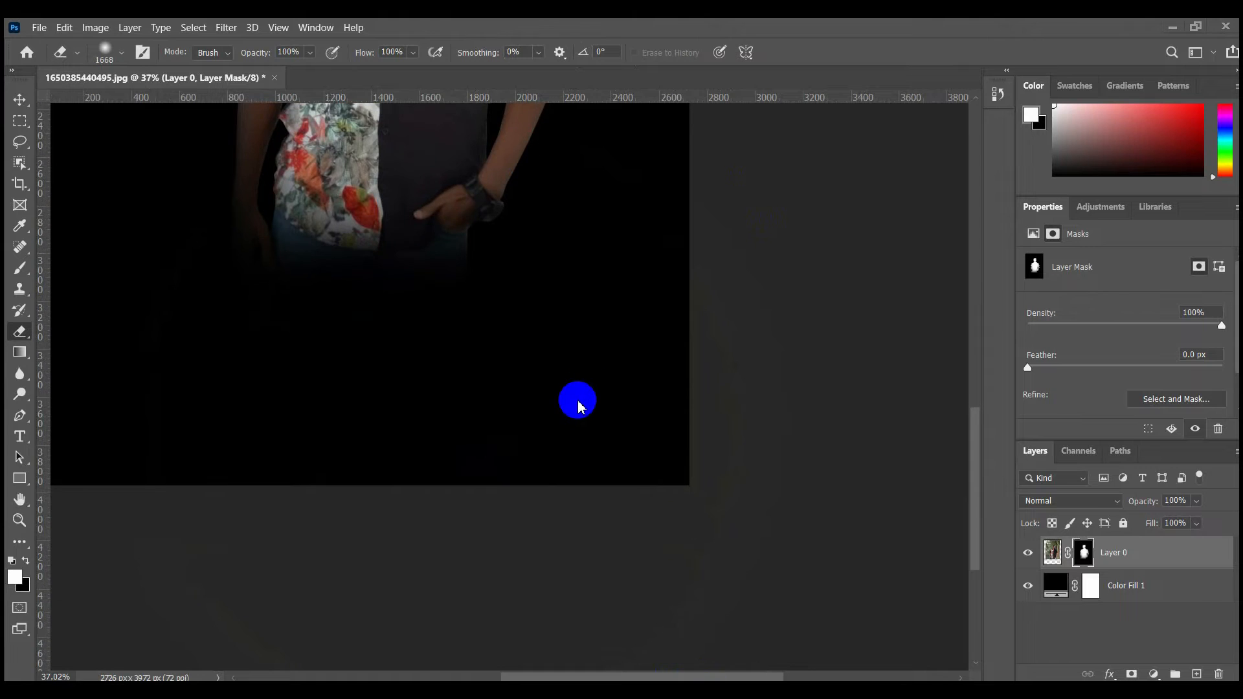
scroll(579, 402, down, 3)
scroll(580, 322, up, 2)
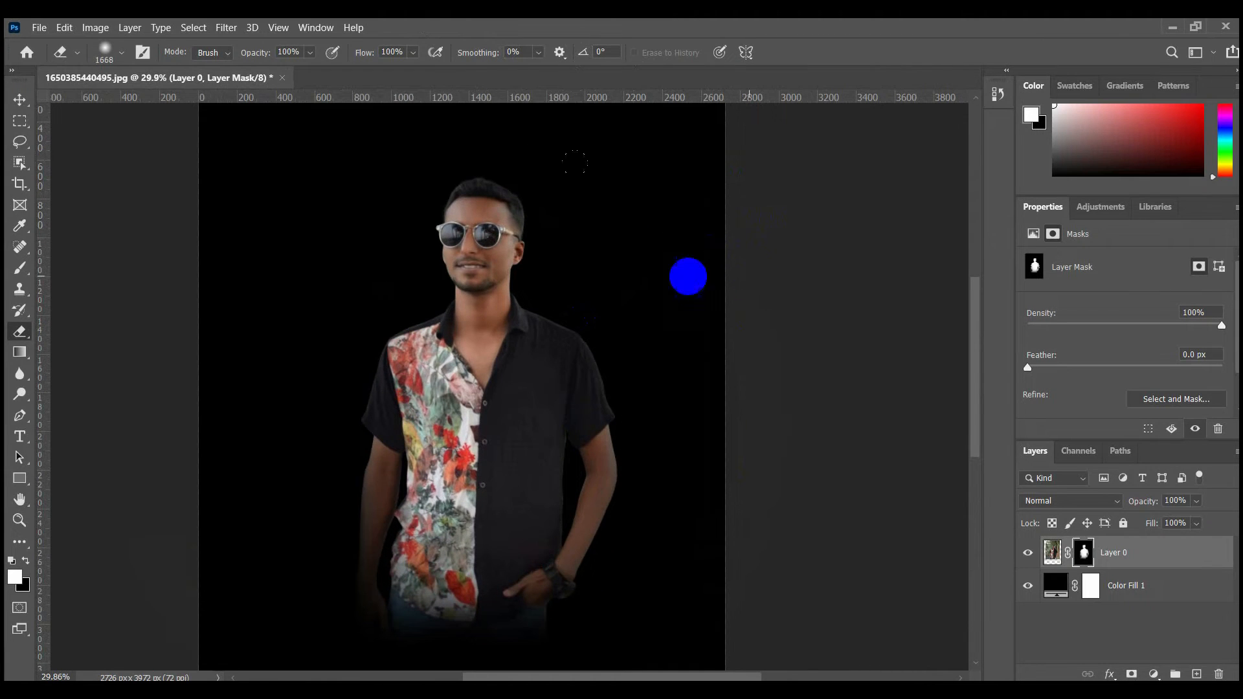
- Reduce the soft eraser to 581 px and 356 px and soften the mask around the hair and head
drag(344, 289, 178, 285)
scroll(491, 168, up, 6)
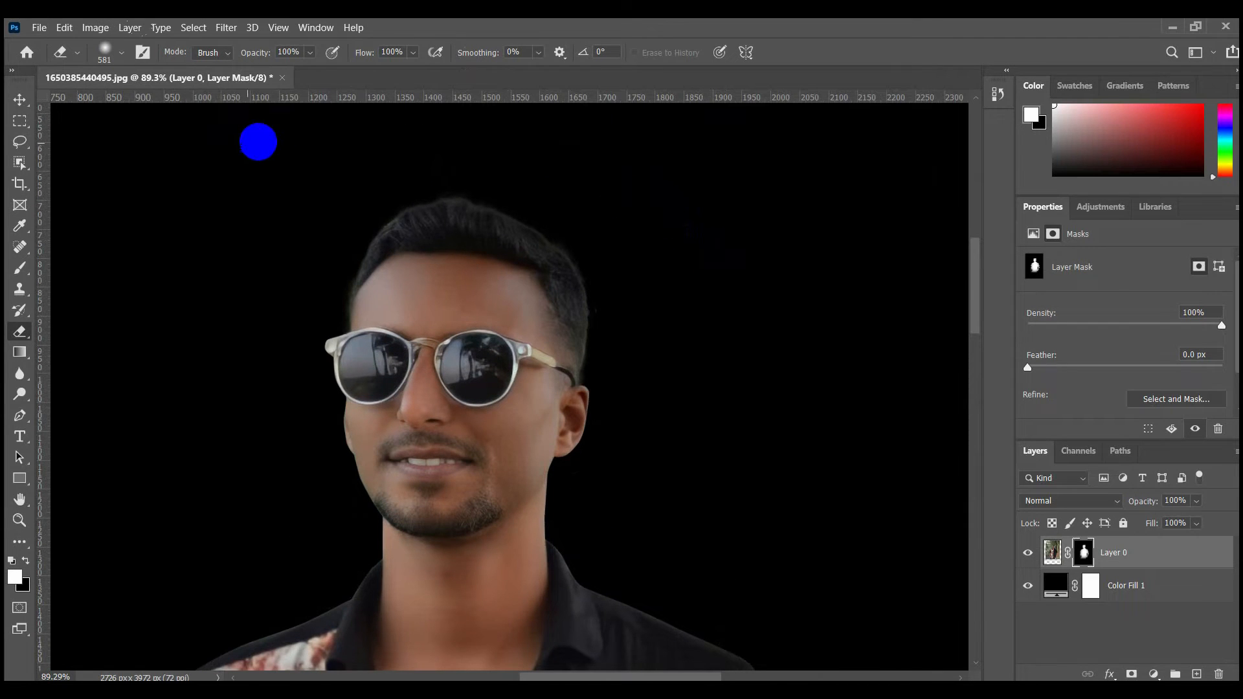
scroll(544, 155, down, 2)
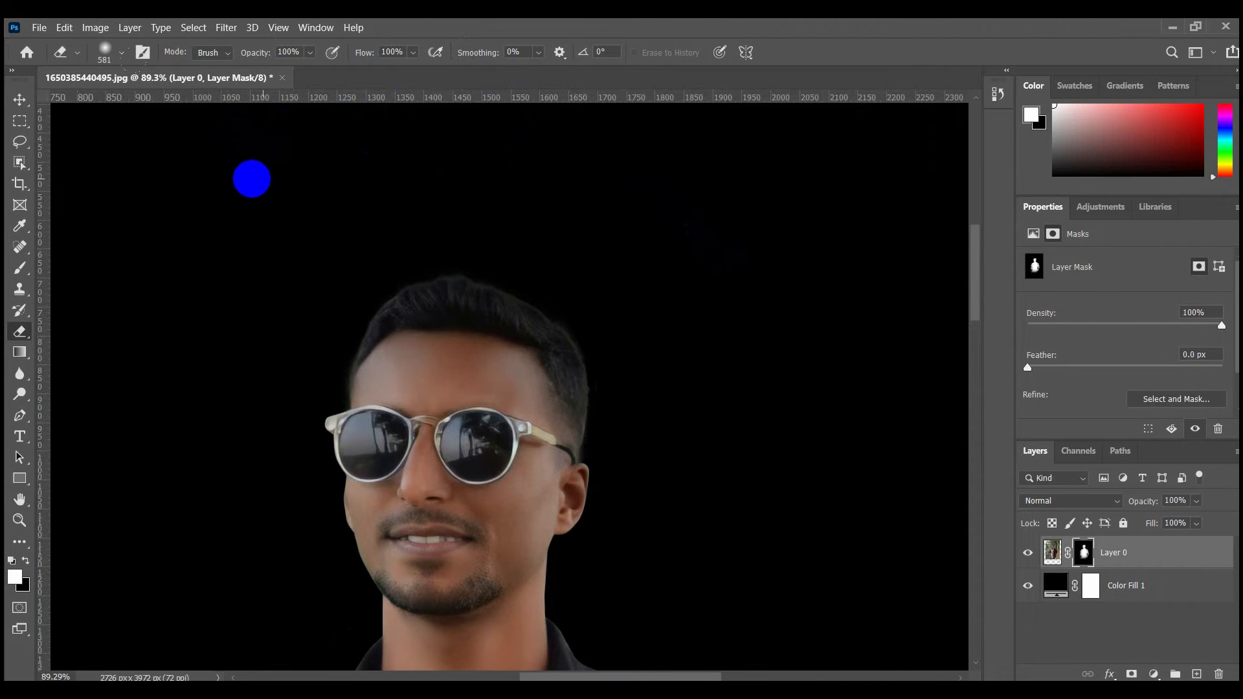
scroll(389, 226, down, 2)
scroll(597, 450, up, 2)
scroll(580, 432, up, 3)
mouse_move(583, 428)
mouse_down()
mouse_move(483, 435)
mouse_move(416, 468)
mouse_up()
click(423, 456)
scroll(538, 431, down, 6)
scroll(544, 418, down, 7)
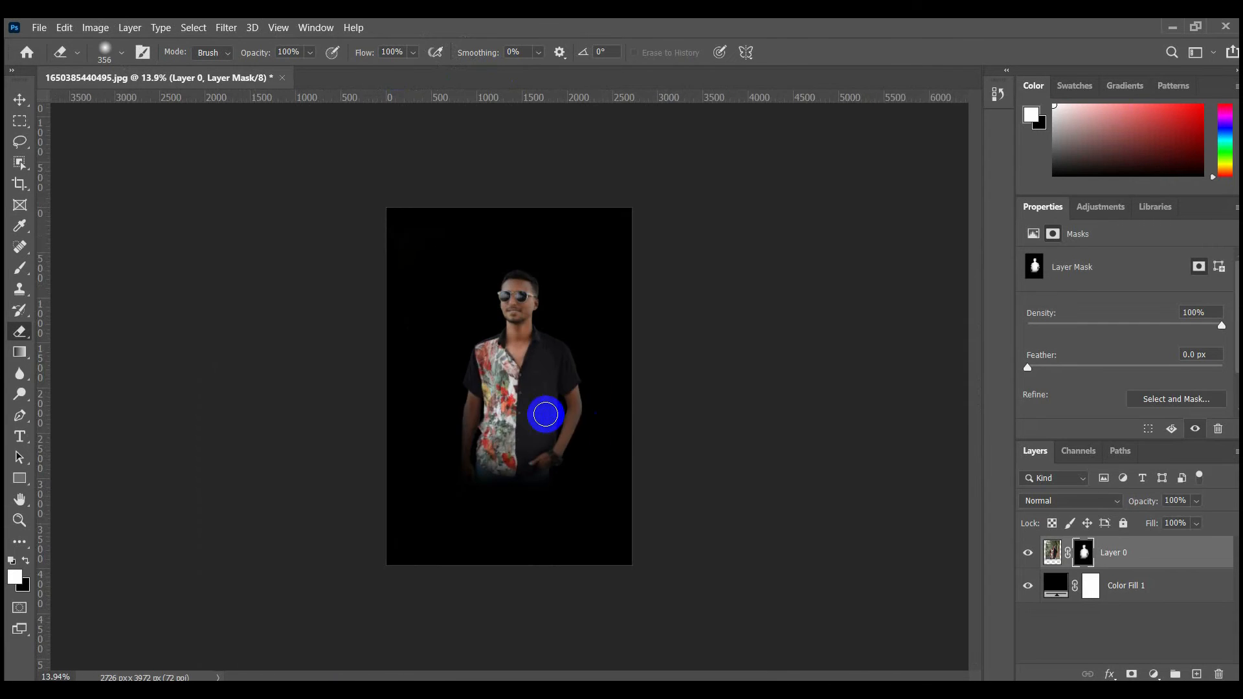
- Target Layer 0's image instead of its mask and open it in the Camera Raw Filter
scroll(548, 408, up, 6)
scroll(561, 325, down, 4)
click(1053, 552)
scroll(499, 339, up, 1)
click(193, 28)
click(228, 29)
click(228, 30)
click(289, 138)
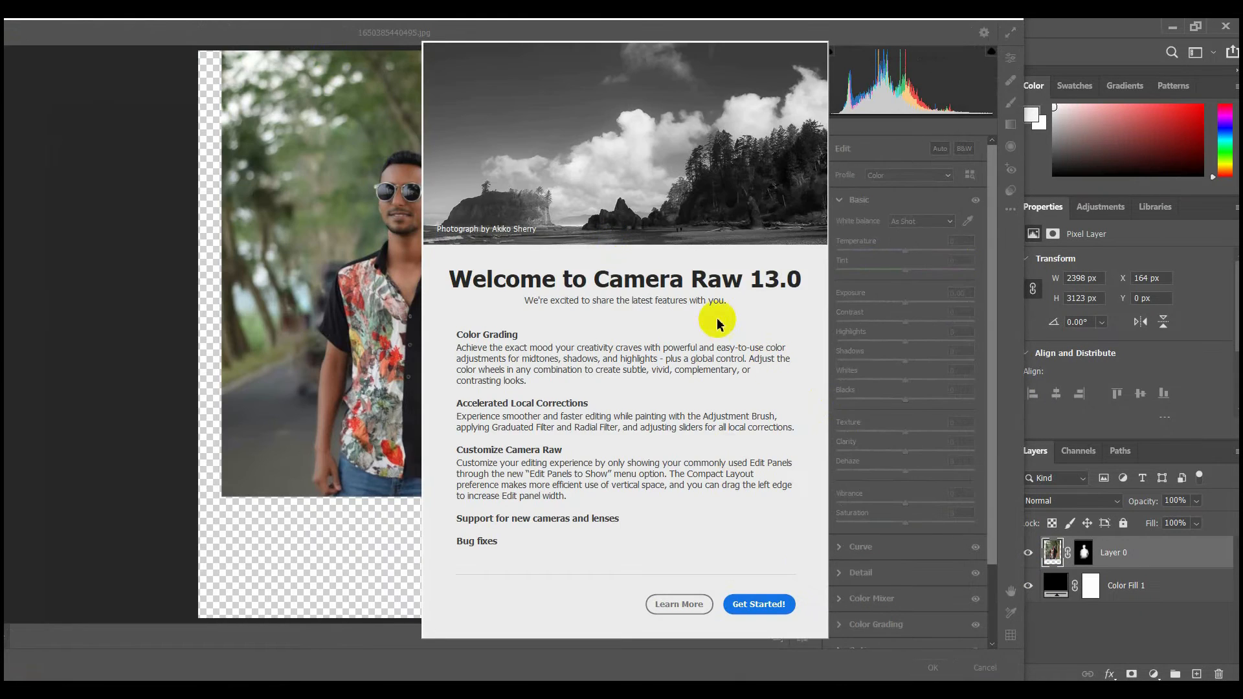
- Dismiss the welcome screen and set Contrast +25, Highlights +33, Shadows -100, Whites +17, Texture +21, Dehaze -4 and Vibrance +4
click(720, 604)
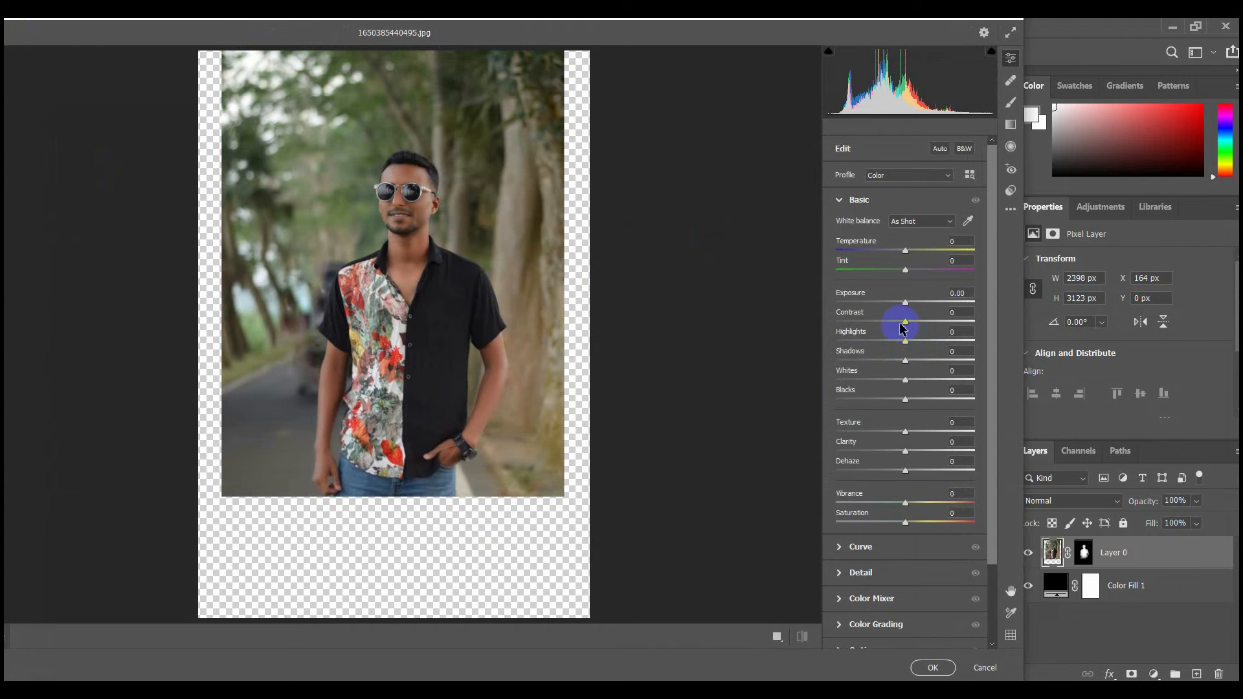
mouse_move(907, 325)
mouse_down()
mouse_move(874, 325)
mouse_move(938, 327)
mouse_move(921, 333)
mouse_up()
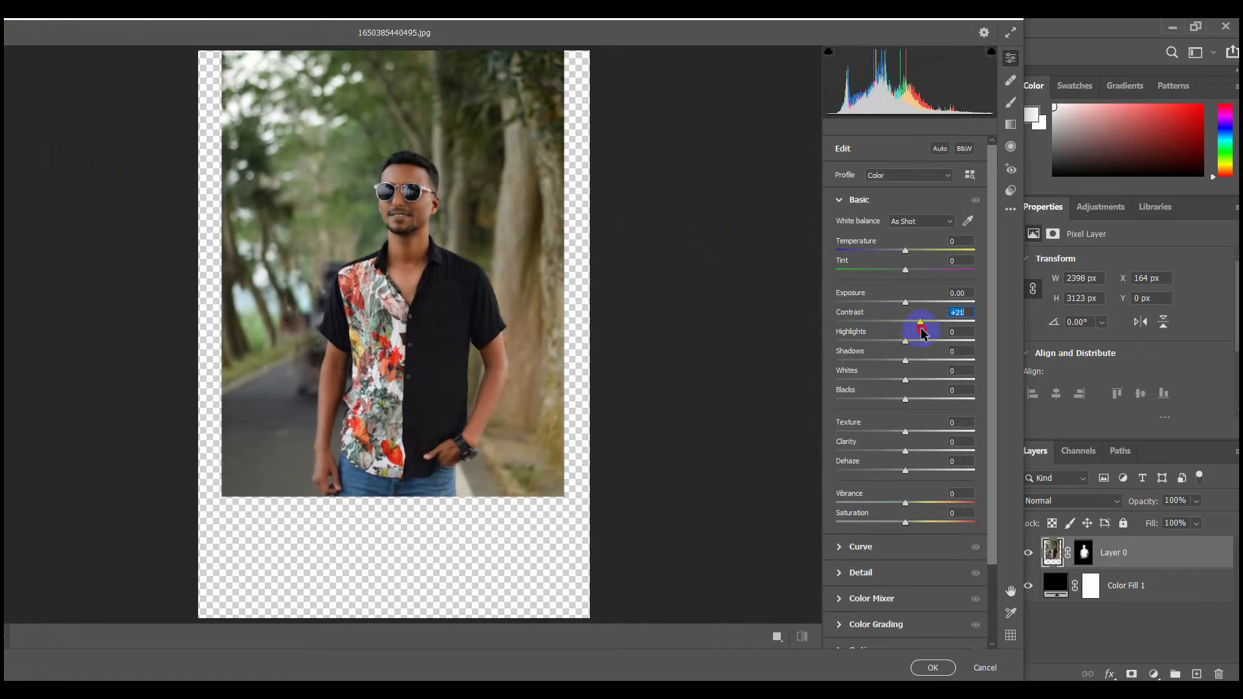
drag(907, 343, 835, 358)
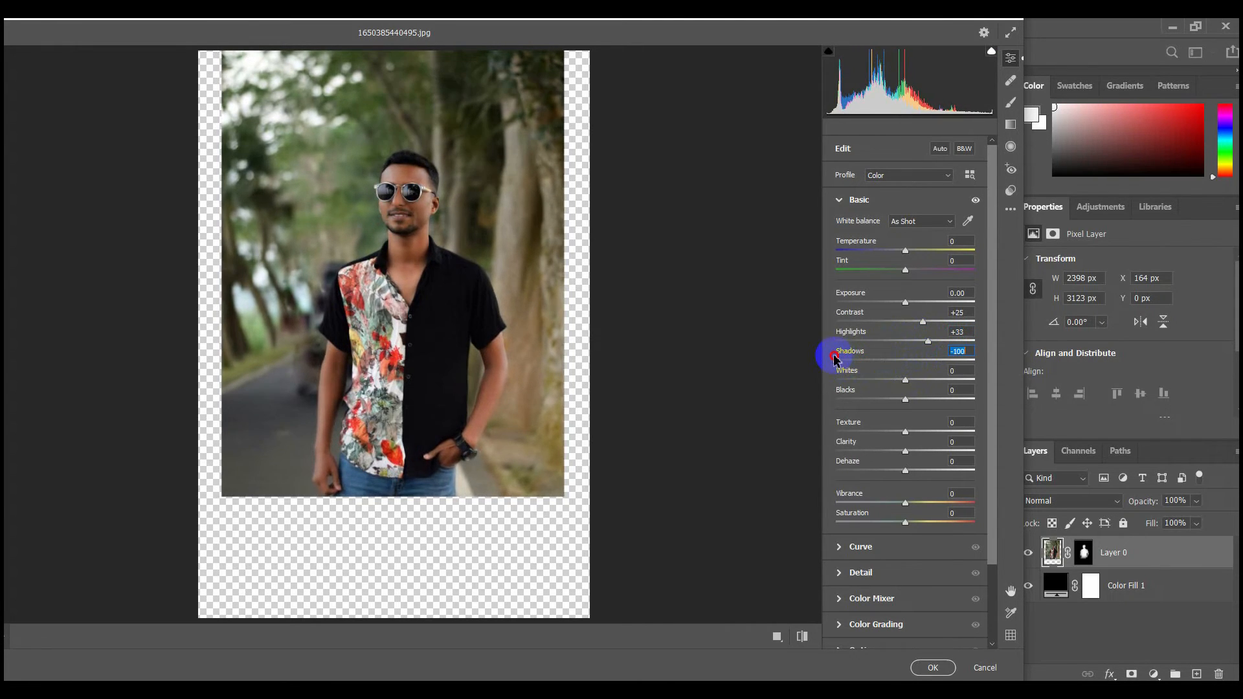
mouse_move(909, 383)
mouse_down()
mouse_move(925, 382)
mouse_move(892, 383)
mouse_move(921, 383)
mouse_up()
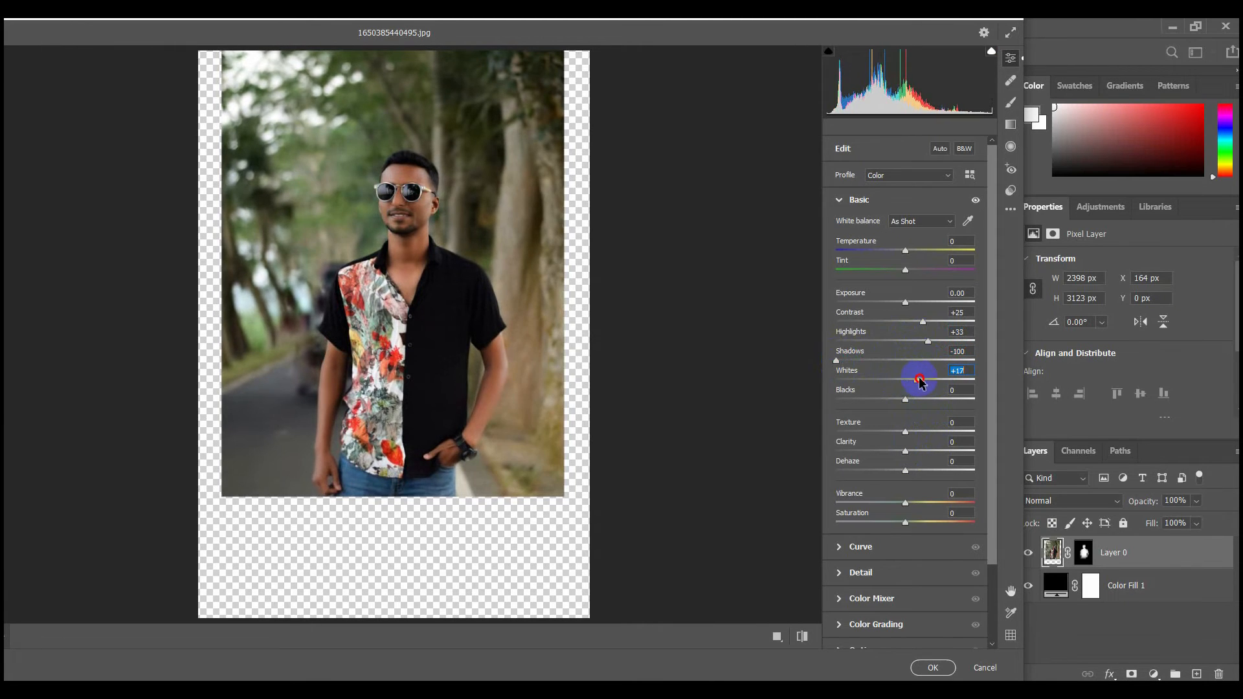
mouse_move(908, 507)
mouse_down()
mouse_move(943, 497)
mouse_move(902, 494)
mouse_move(914, 498)
mouse_up()
drag(921, 432, 903, 462)
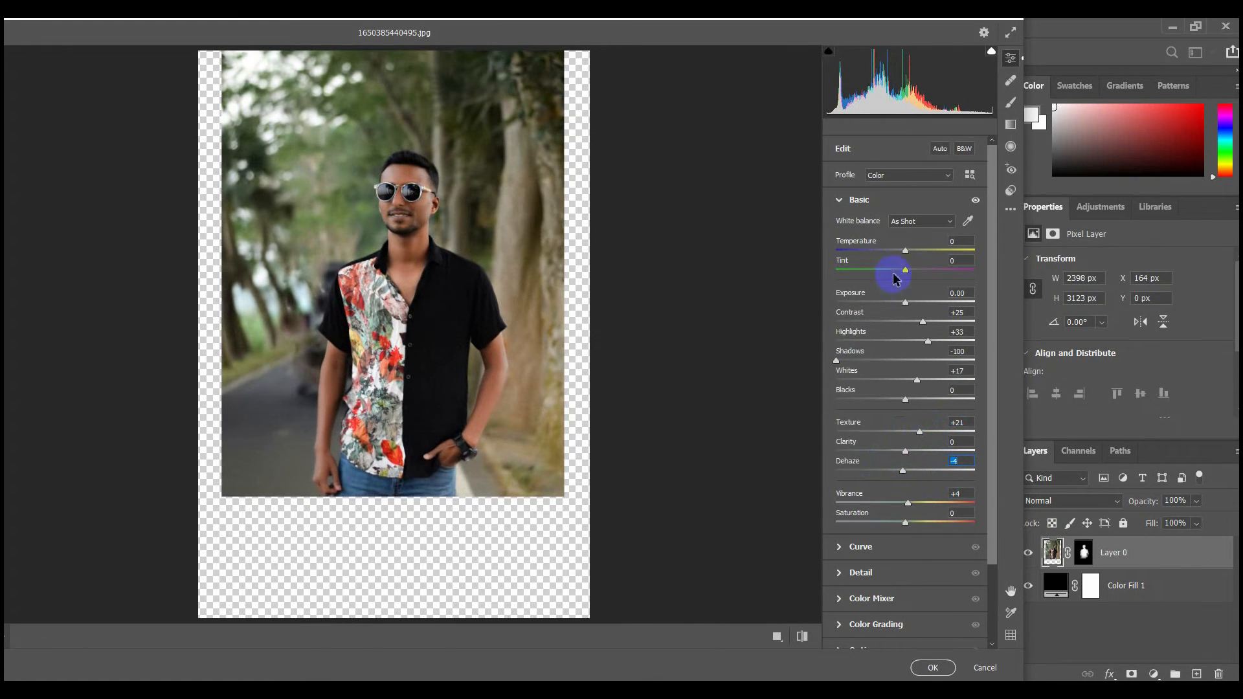
- Raise the Oranges luminance to +26 in the Color Mixer and apply the Camera Raw filter
click(886, 605)
click(930, 322)
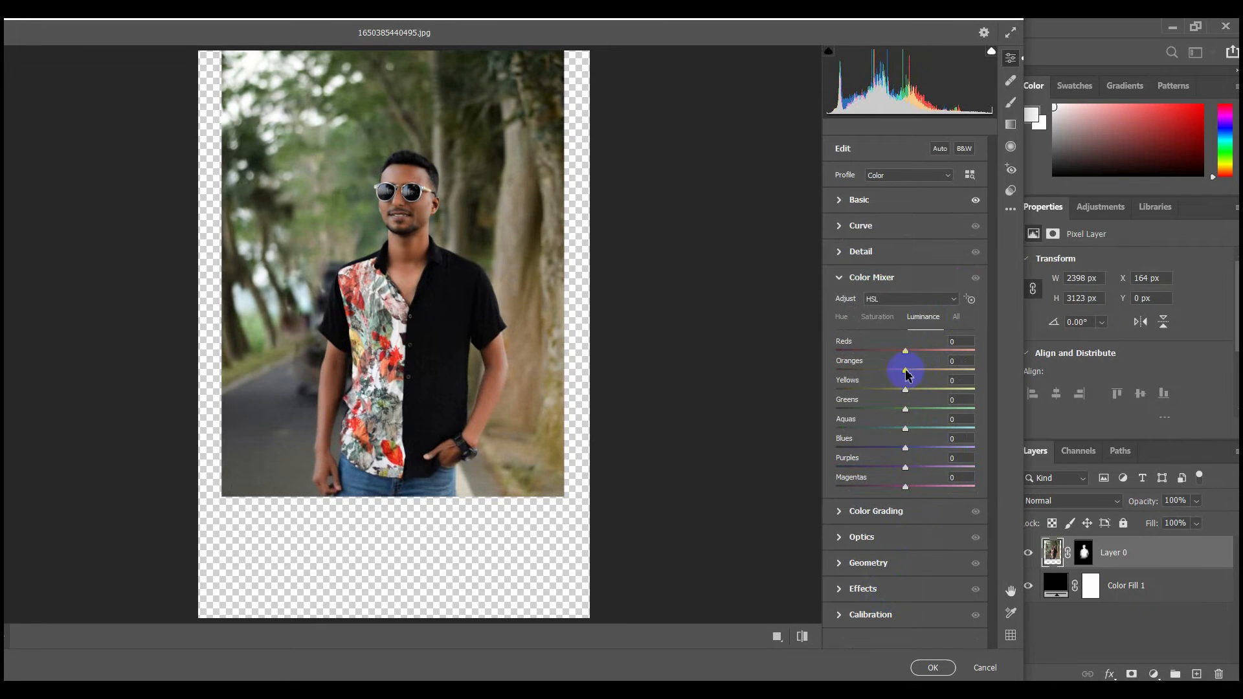
drag(944, 373, 923, 370)
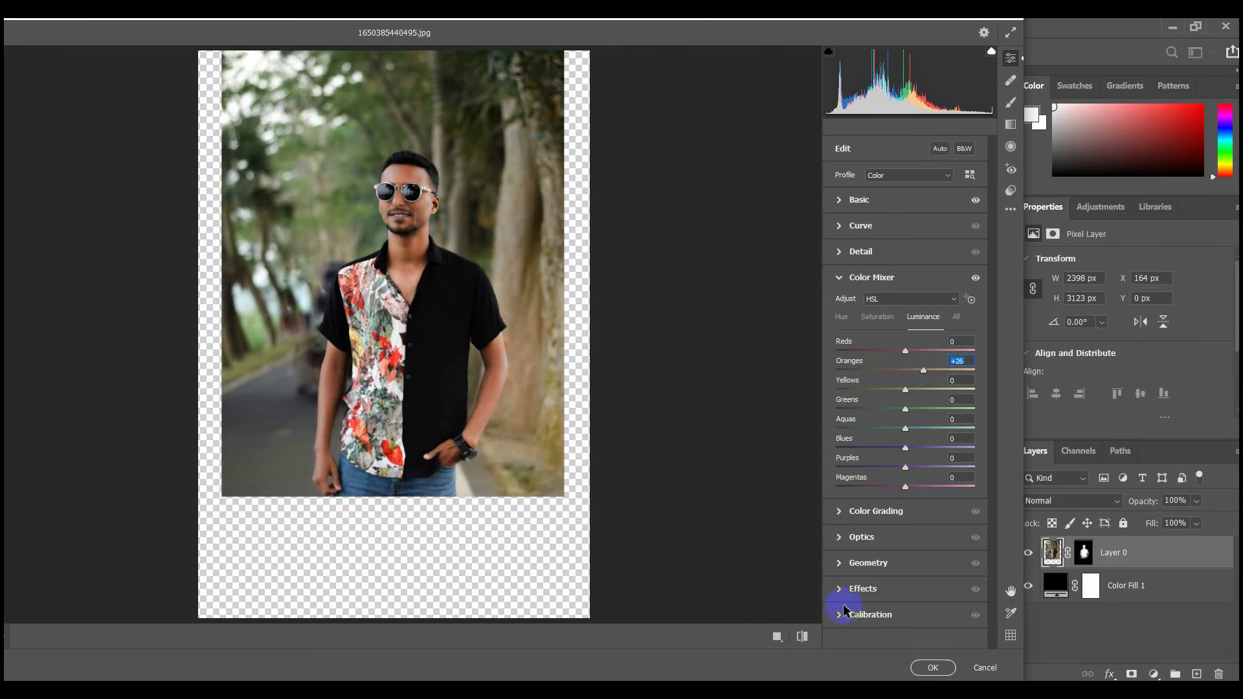
click(803, 638)
click(803, 639)
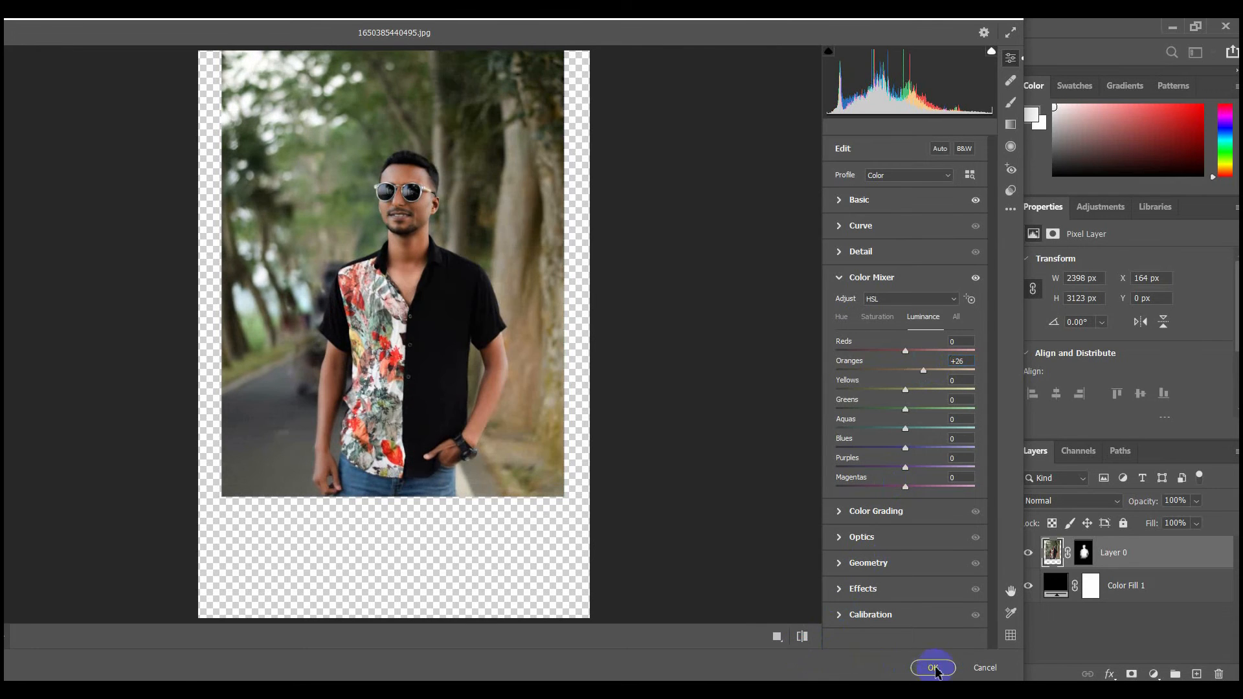
click(933, 668)
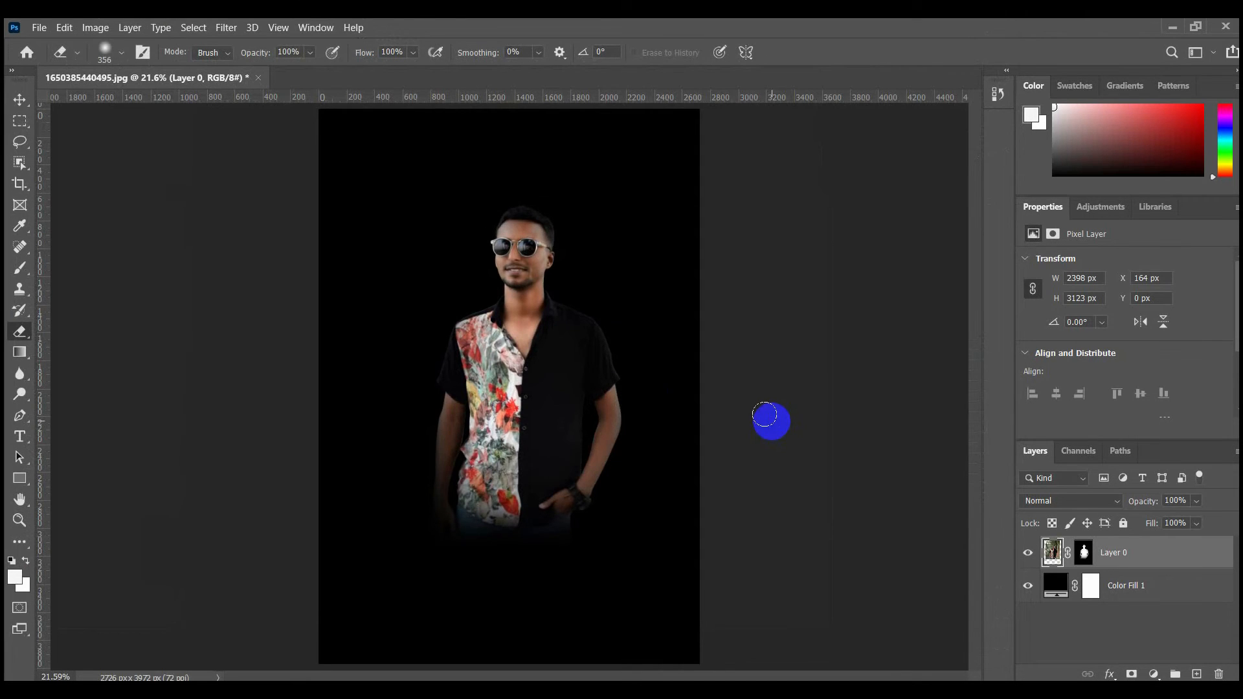
- Examine the filtered portrait's shirt, head and faded edges up close and at full view, and check Layer 0's mask
scroll(467, 352, up, 14)
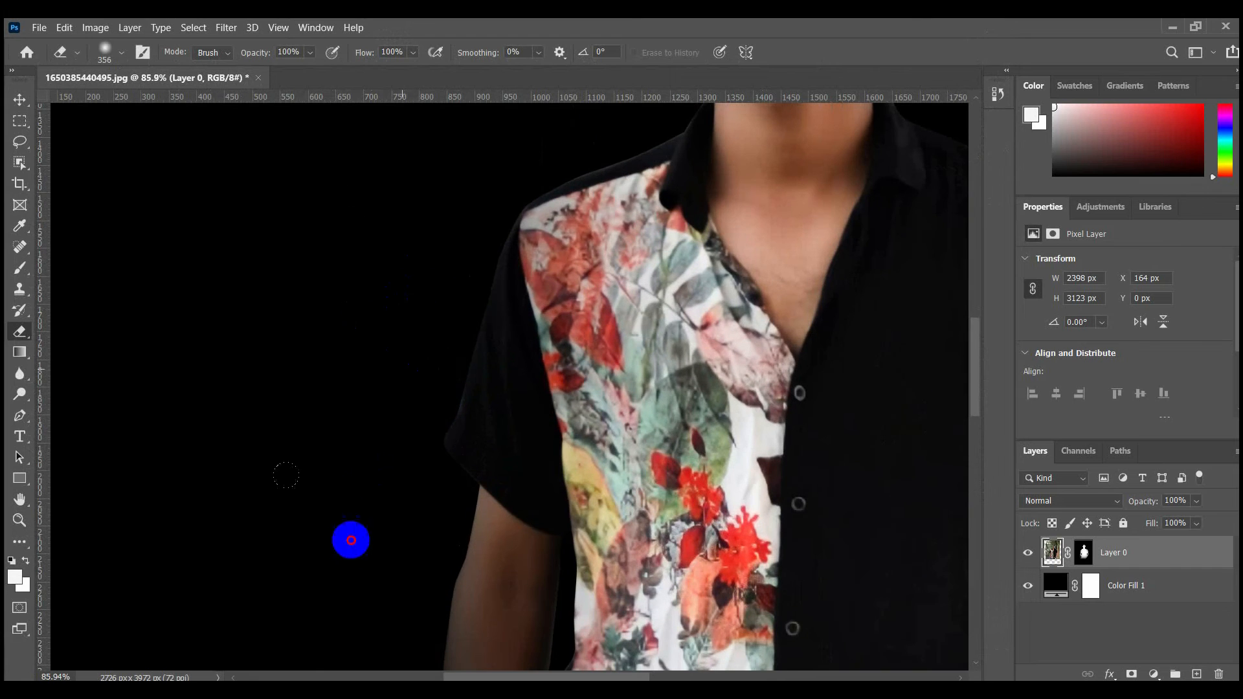
scroll(300, 420, down, 8)
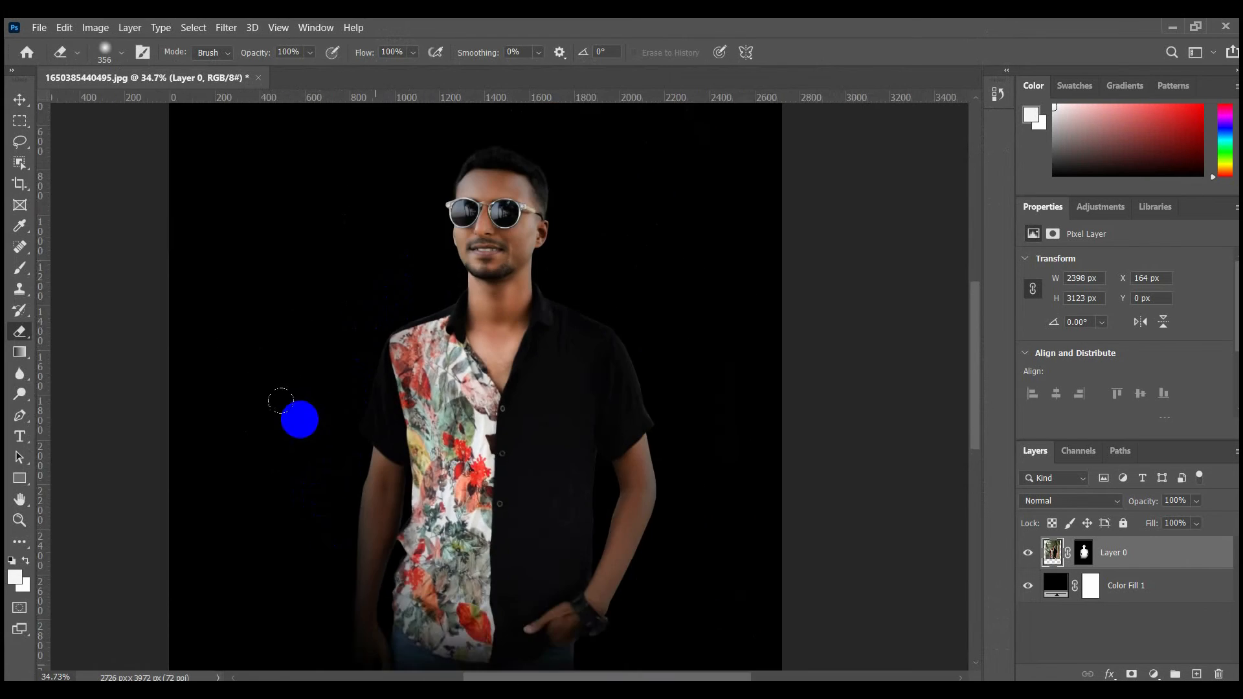
scroll(719, 347, up, 5)
click(708, 452)
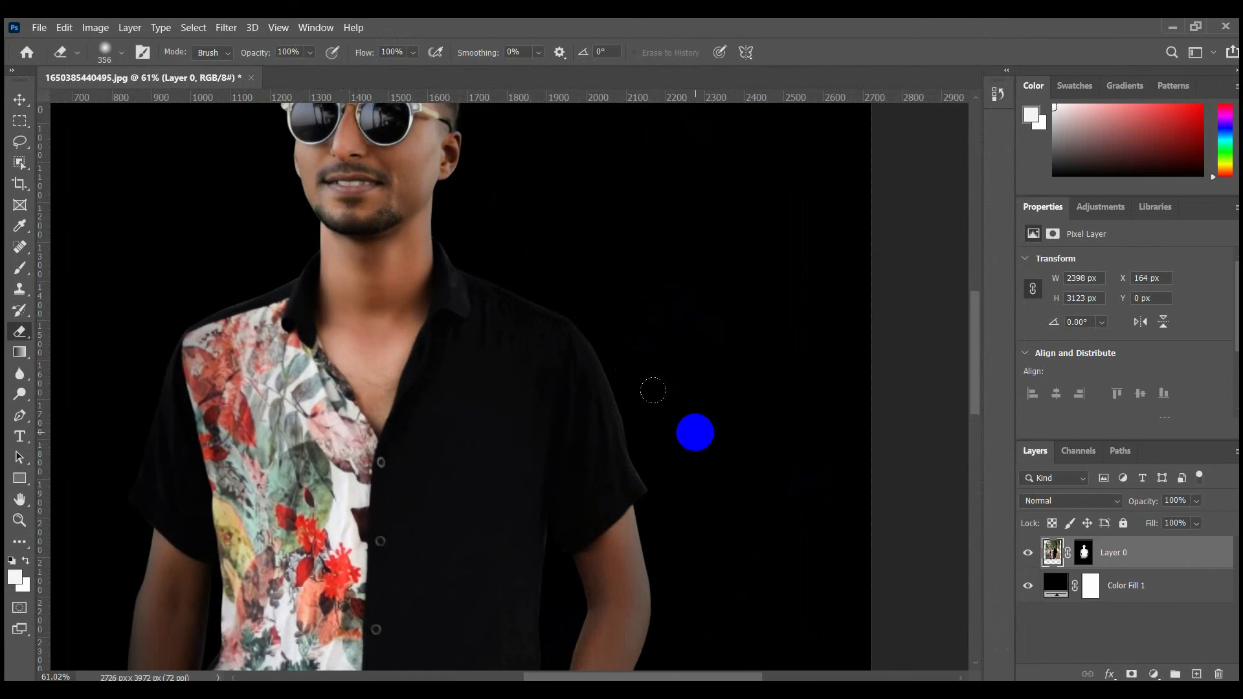
scroll(716, 325, down, 5)
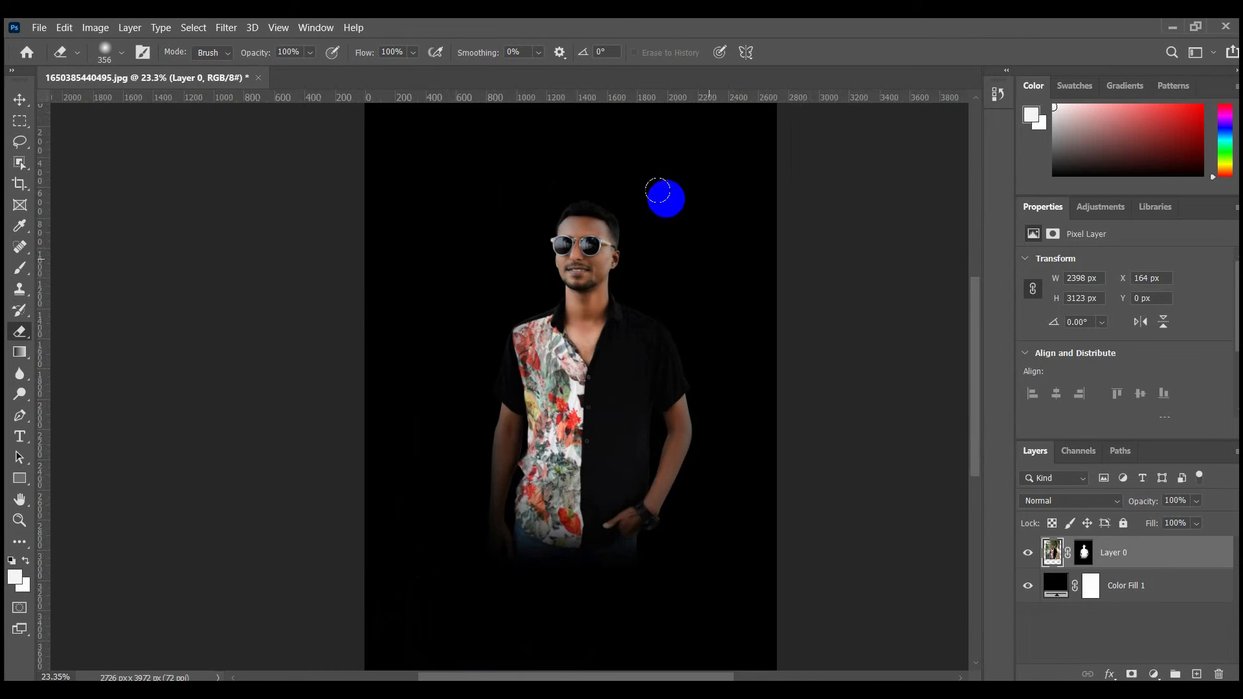
scroll(664, 184, up, 4)
scroll(664, 184, up, 2)
scroll(624, 292, down, 4)
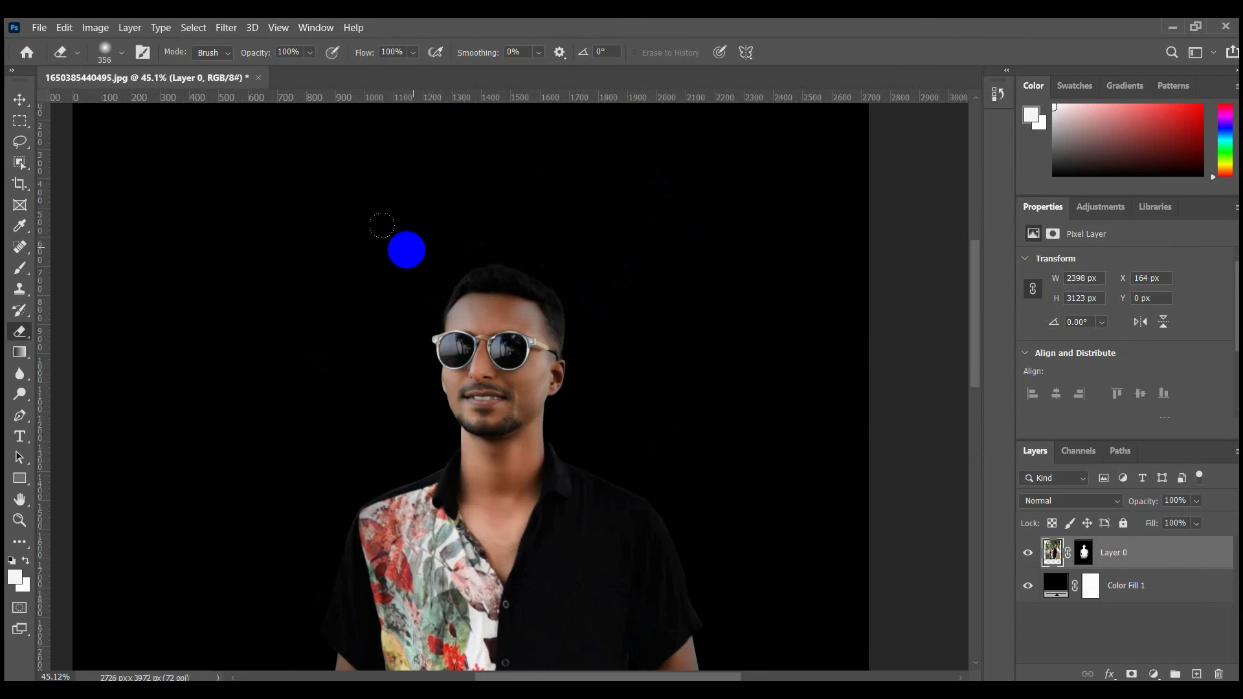
scroll(408, 254, down, 6)
key(ctrl+0)
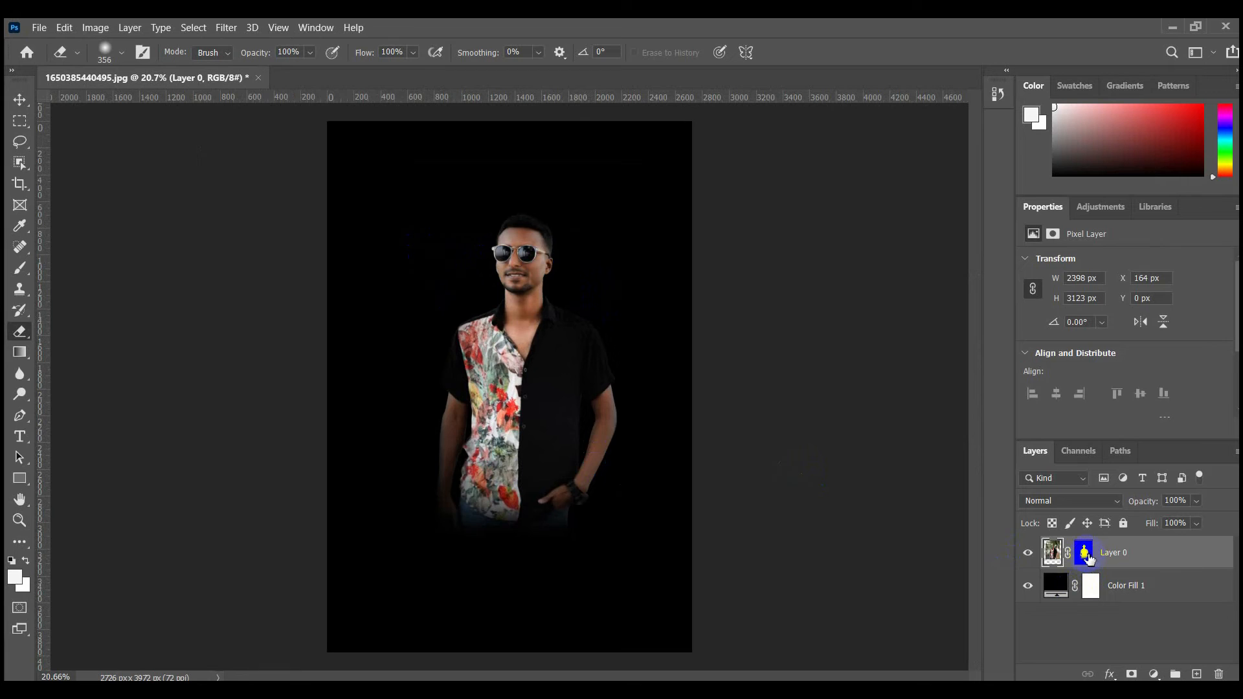
shift+click(1089, 559)
shift+click(1088, 559)
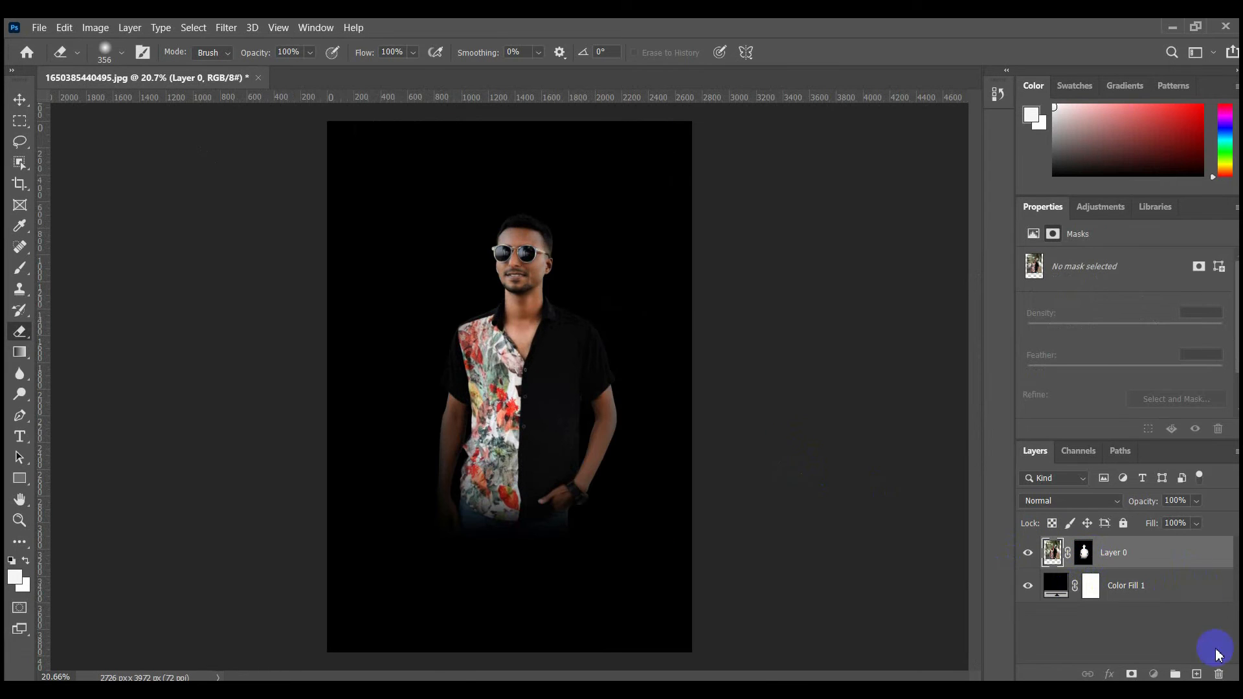
- Add a new layer above Layer 0 and enlarge the soft Brush to 2378 px
click(1196, 674)
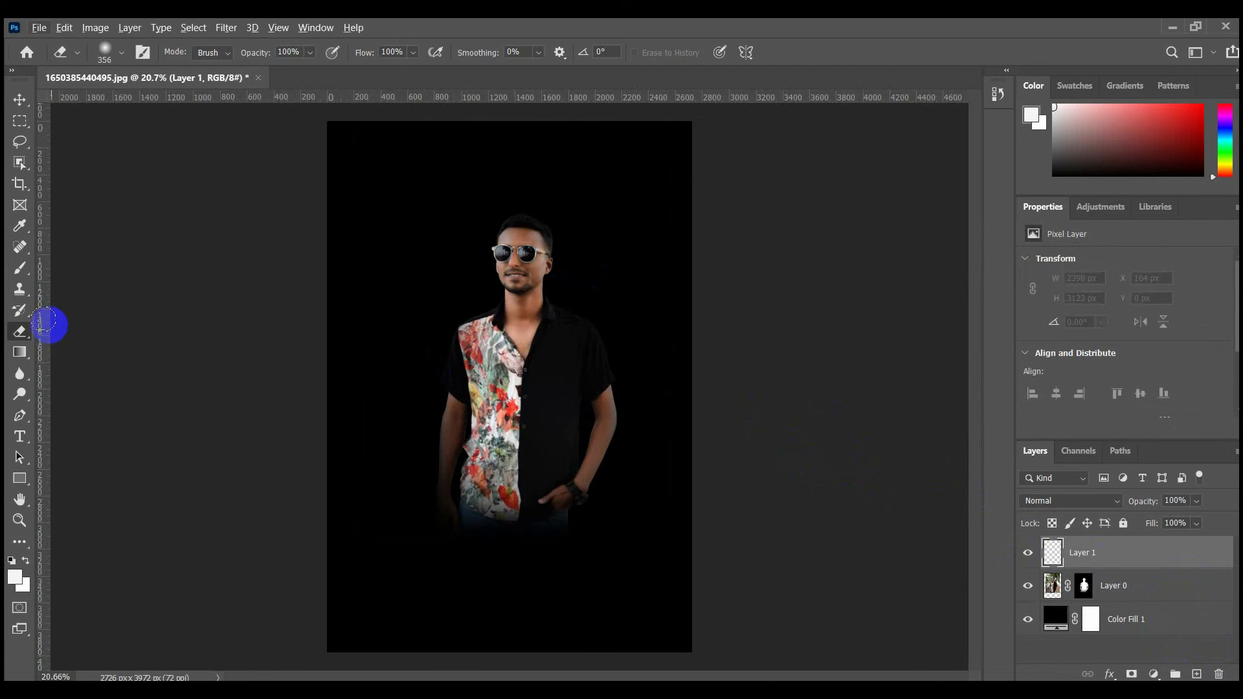
click(23, 272)
right_click(399, 292)
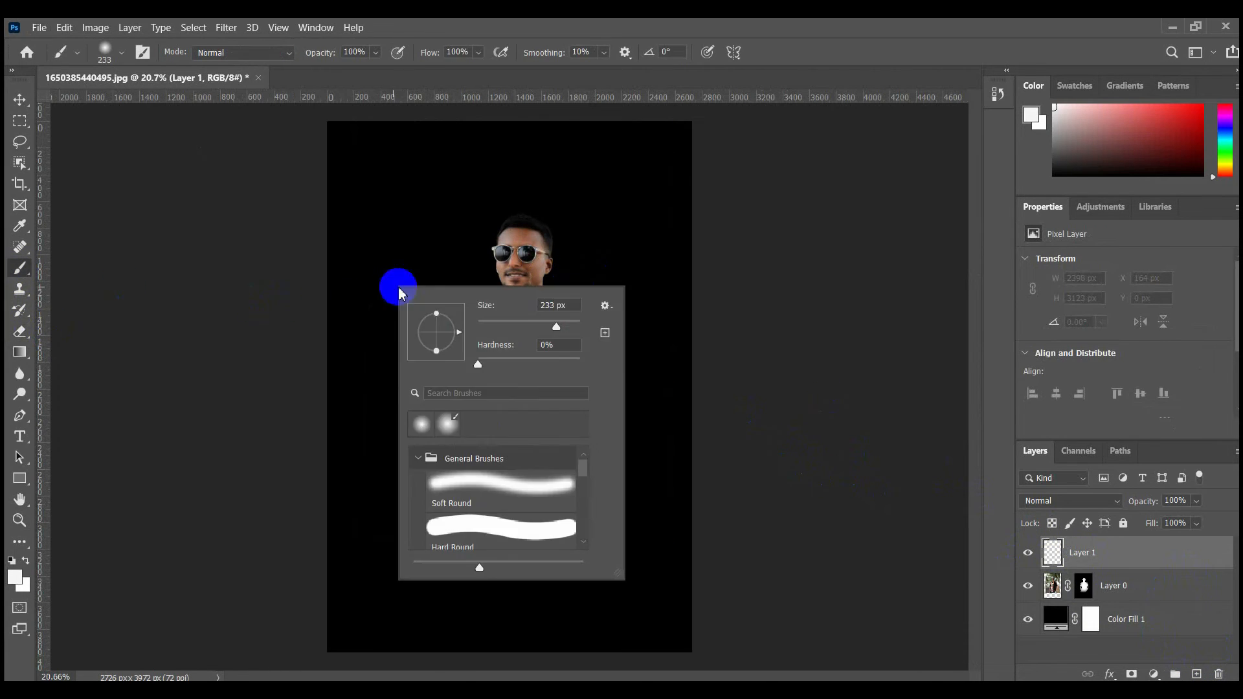
click(771, 37)
drag(458, 283, 531, 302)
- Set the foreground colour to pure red (ff0000) and paint one large soft glow over the man's chest
click(16, 577)
drag(605, 197, 634, 130)
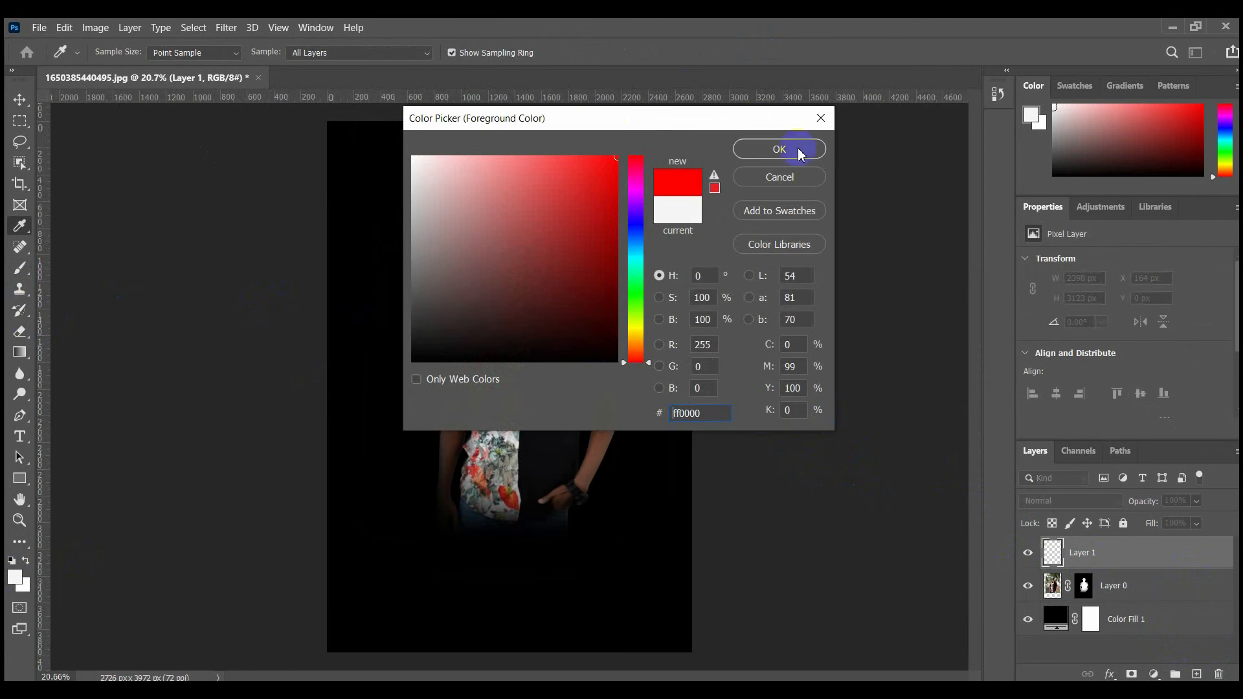
click(780, 149)
mouse_move(658, 200)
mouse_down()
mouse_move(755, 239)
mouse_move(696, 245)
mouse_up()
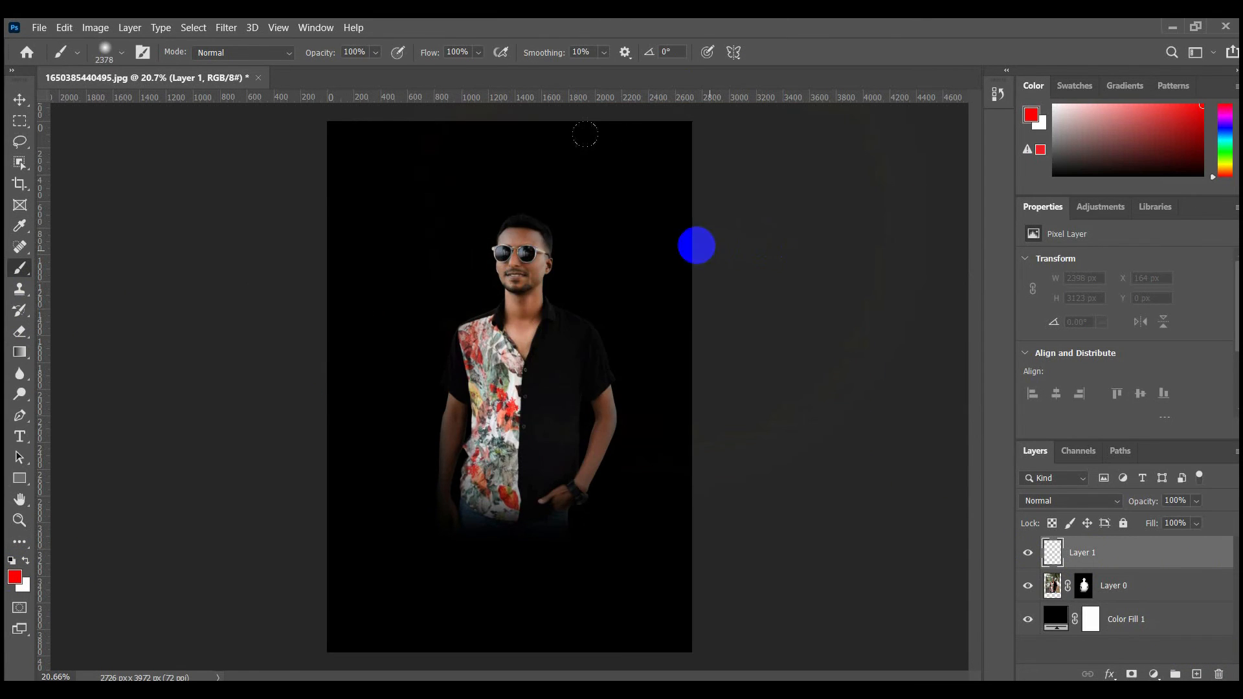
click(519, 312)
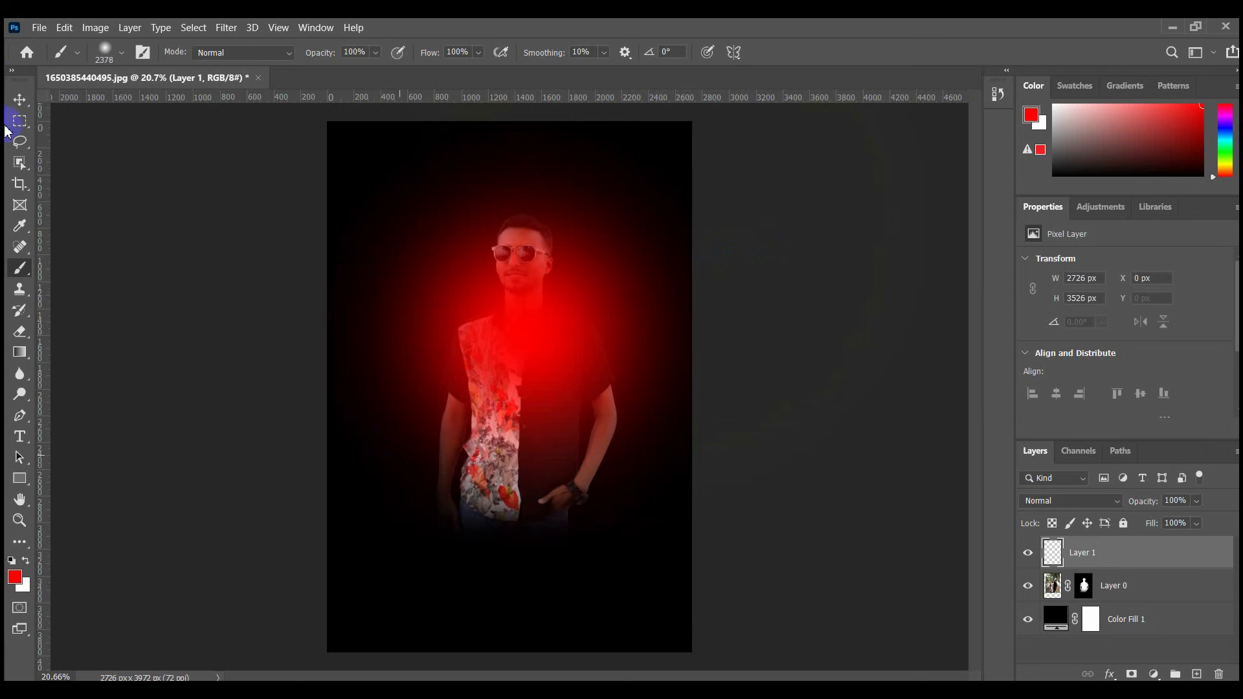
- Move the red glow off the man to the upper right edge of the canvas
click(23, 103)
drag(623, 313, 692, 241)
key(ctrl)
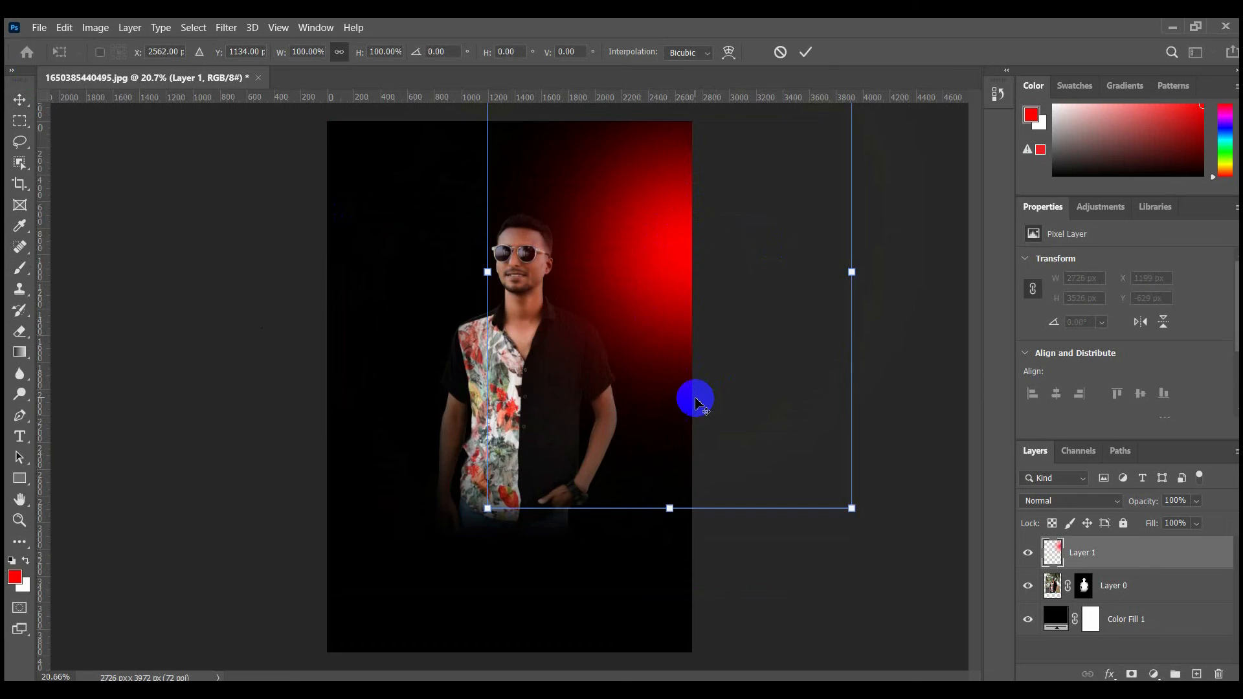
scroll(693, 402, down, 2)
drag(597, 274, 624, 277)
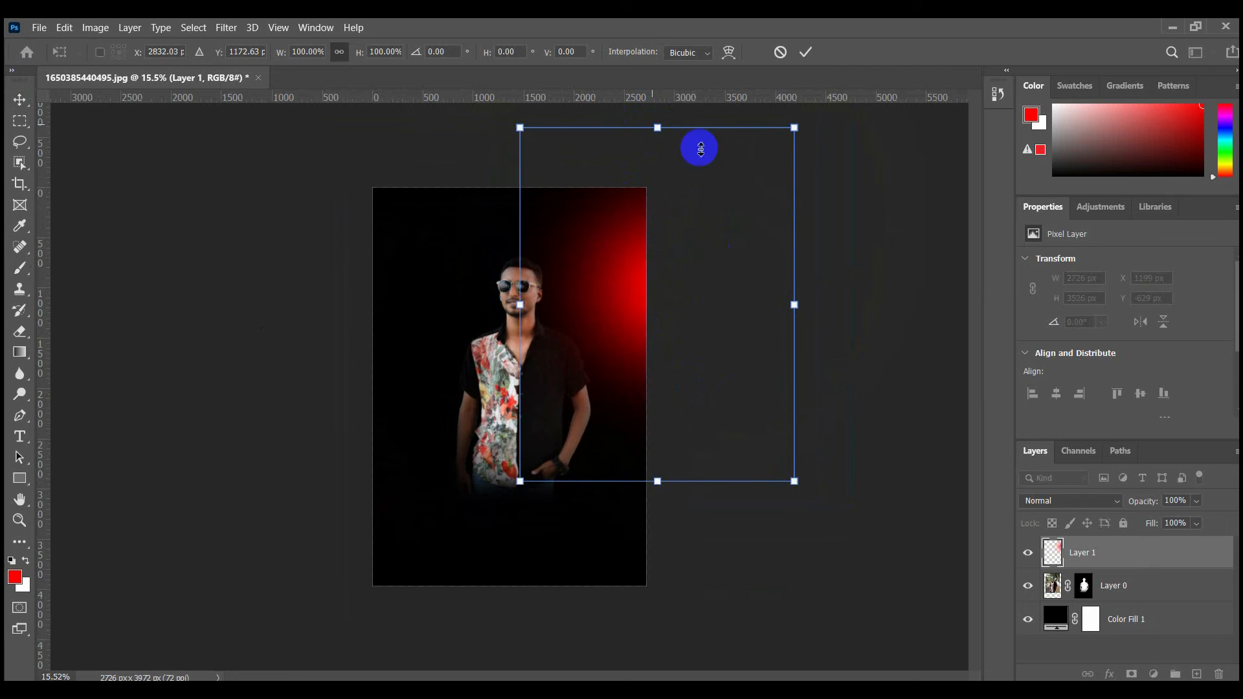
- Scale the red glow to 127.07%, keep it centred outside the right canvas edge, and lower its layer opacity to 39%
drag(788, 150, 910, 78)
drag(586, 305, 609, 315)
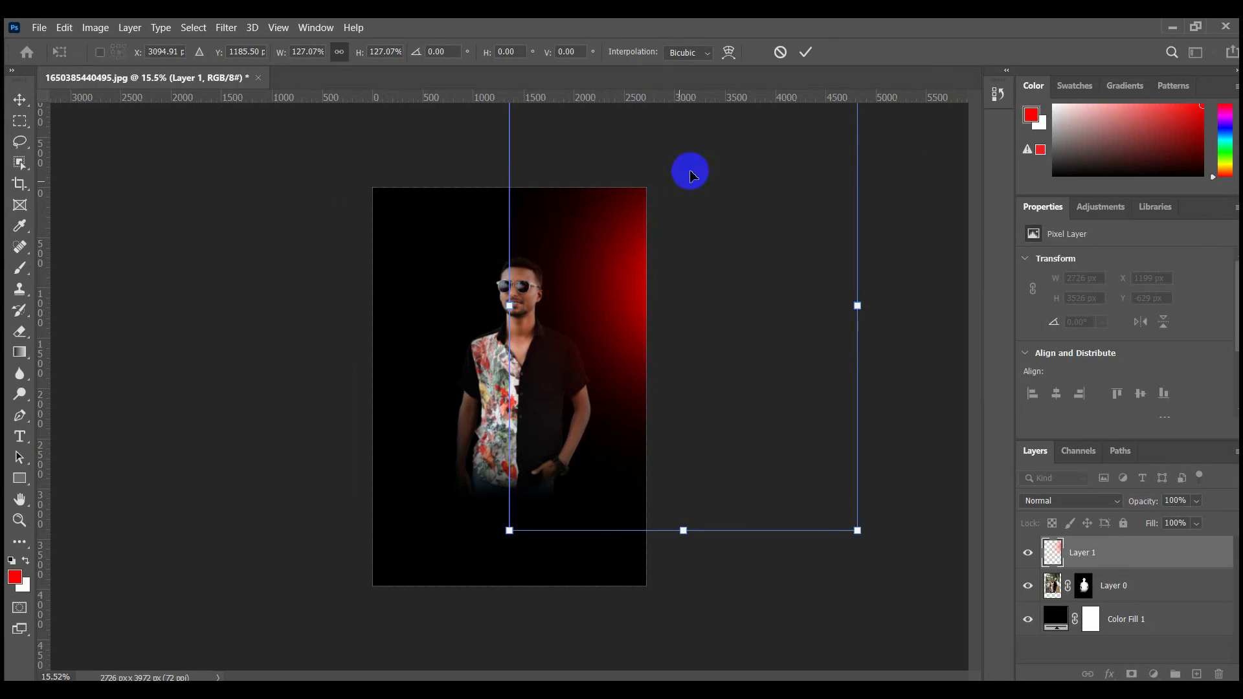
click(806, 52)
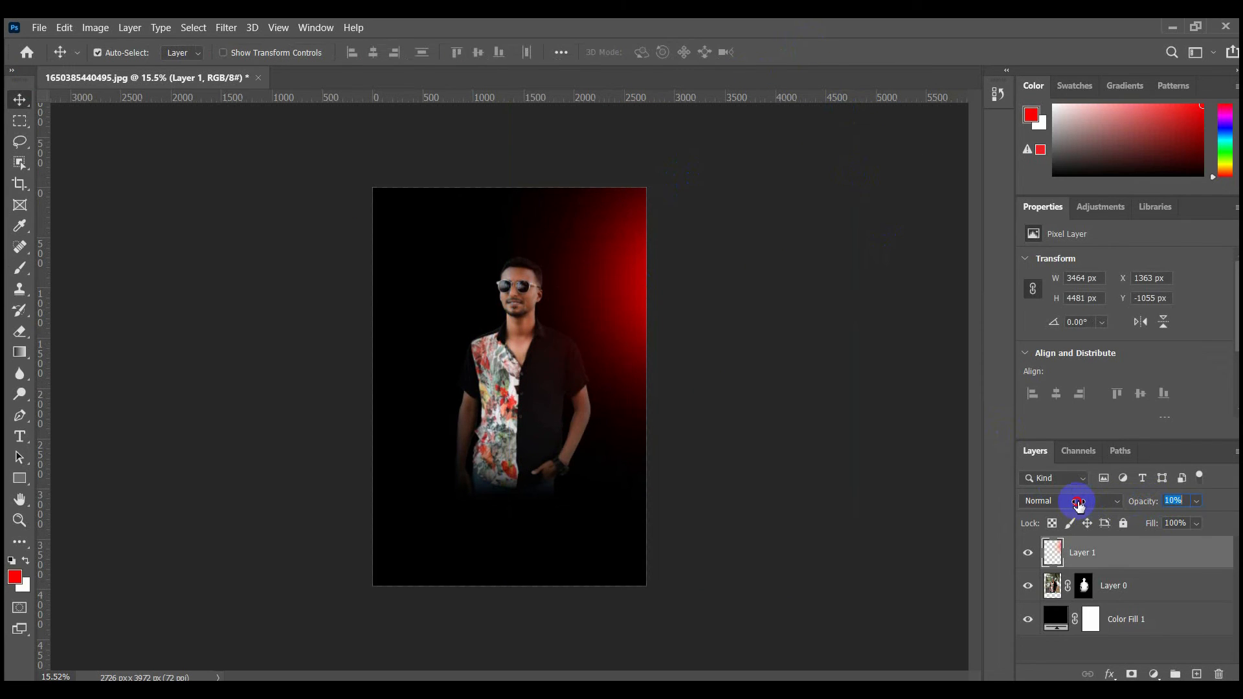
drag(1077, 504, 1090, 504)
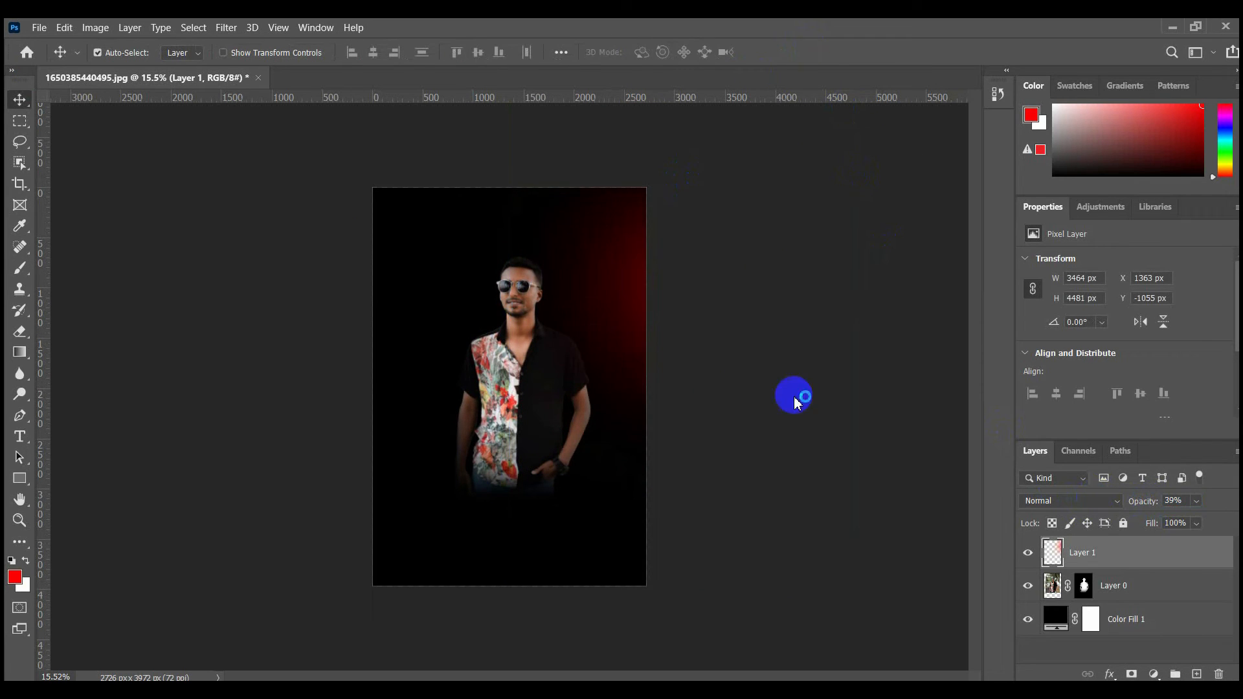
- Duplicate the red glow to the canvas's left edge and give the copy a bright cyan-blue Color Overlay with hue 193°
drag(629, 294, 321, 297)
mouse_move(395, 289)
mouse_down()
mouse_move(372, 289)
mouse_move(391, 289)
mouse_move(389, 302)
mouse_up()
double_click(1177, 552)
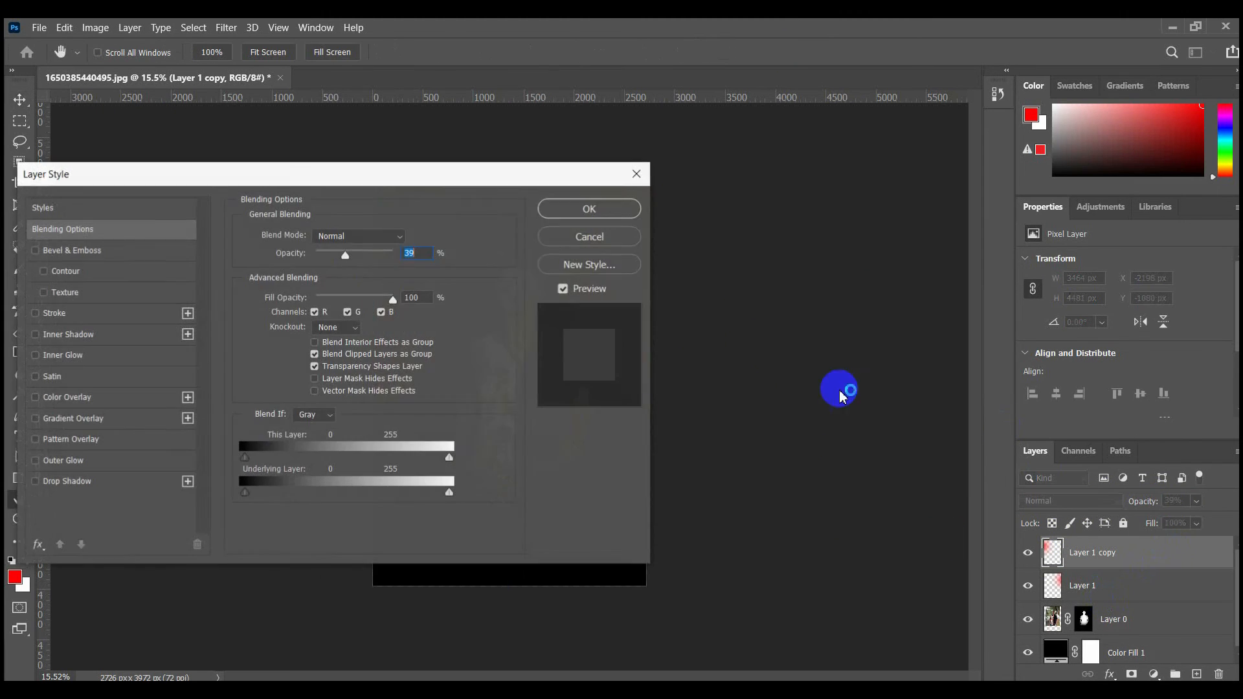
drag(347, 172, 930, 146)
click(658, 375)
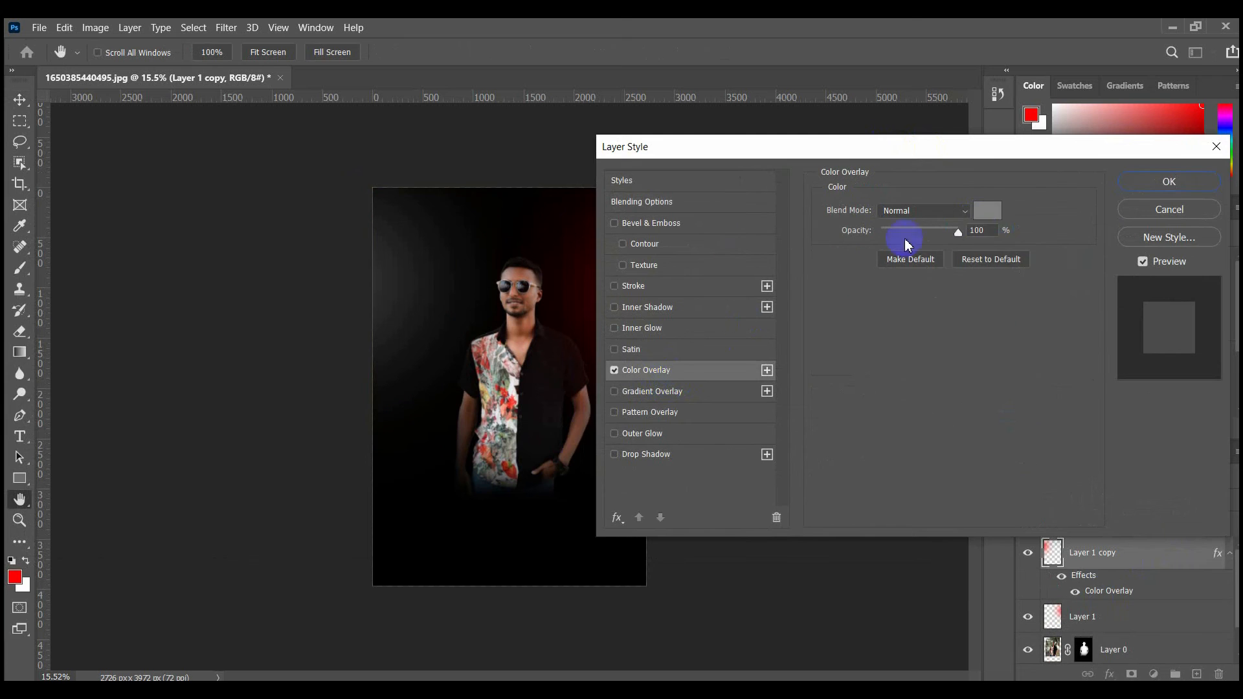
click(993, 218)
drag(646, 292, 639, 251)
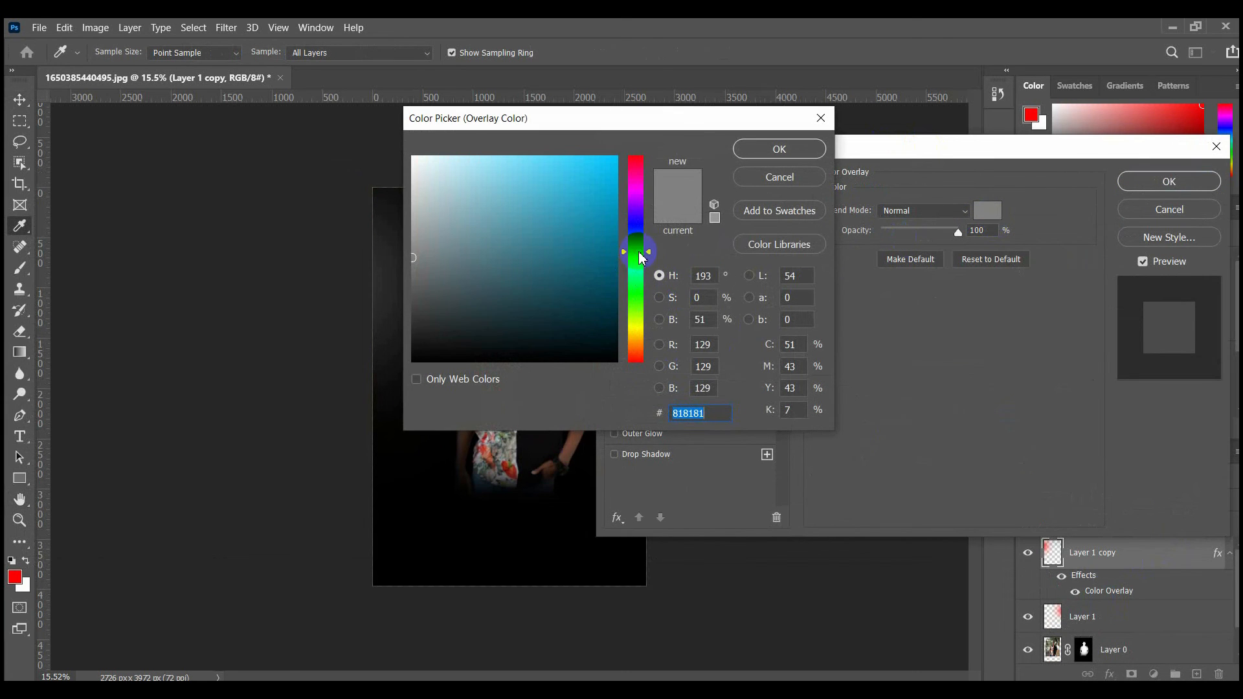
click(602, 185)
click(802, 153)
click(1164, 184)
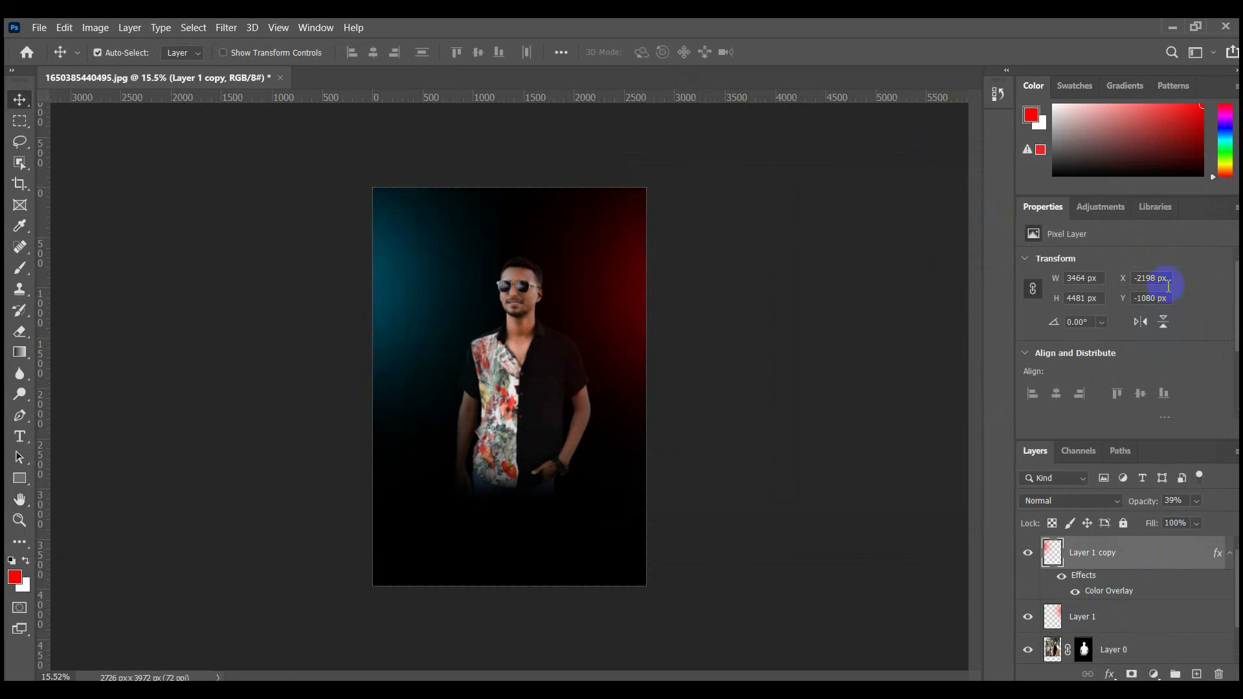
- Scale the cyan-blue glow to 75.90% and reposition it at the left edge beside the man's head
key(ctrl+0)
key(ctrl+t)
key(ctrl+0)
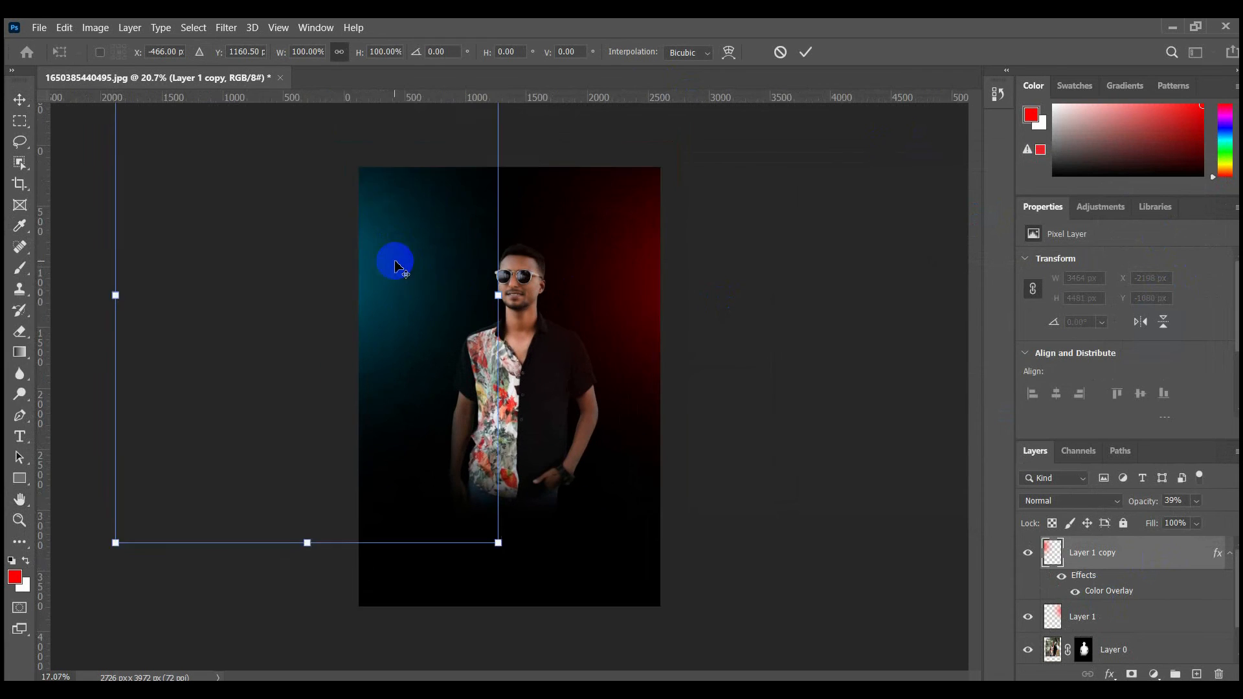
drag(341, 107, 341, 203)
drag(416, 313, 445, 307)
click(805, 52)
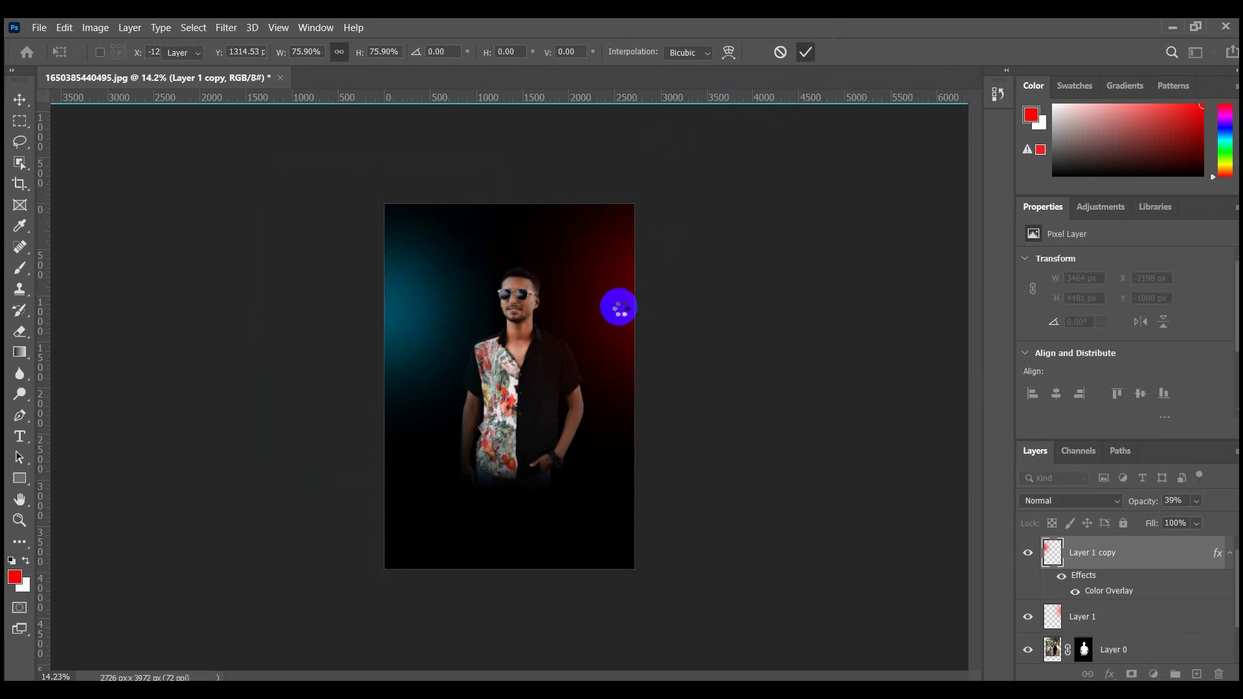
- Scale the red glow on Layer 1 to 86.23% and reposition it at the right canvas edge
click(625, 291)
key(ctrl+t)
drag(652, 111, 652, 166)
drag(616, 327, 609, 314)
click(805, 57)
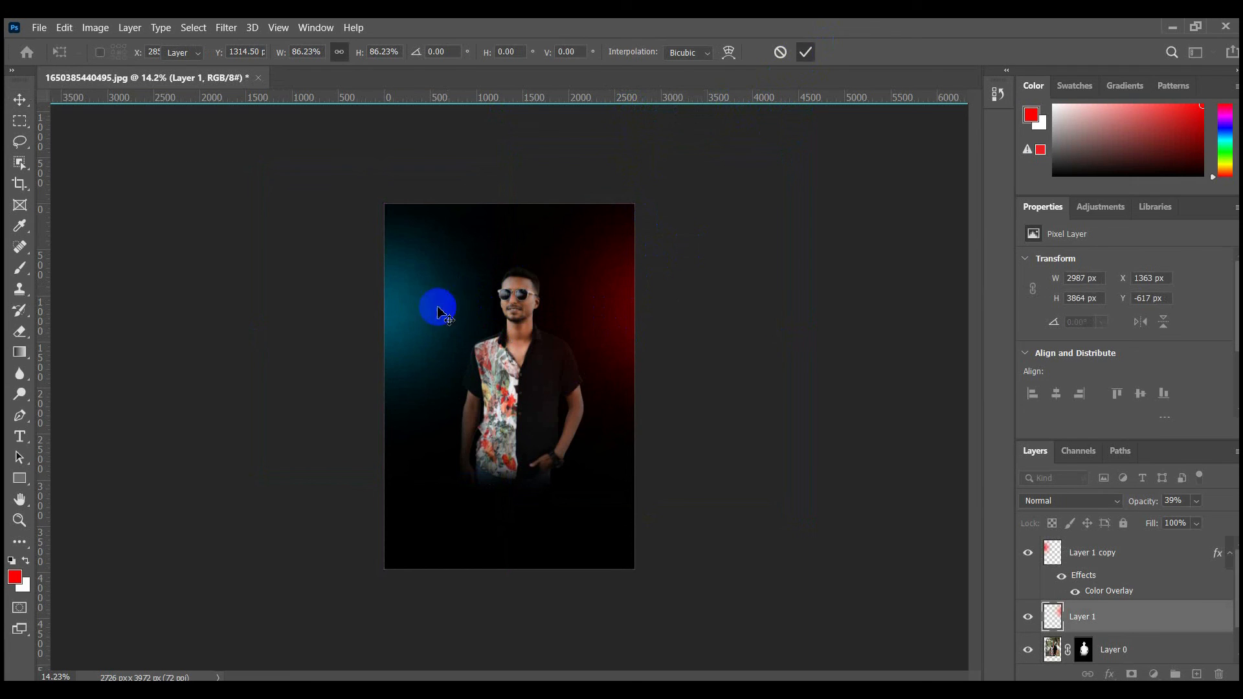
- Shift the cyan-blue glow slightly further left, to X -1527 px
click(421, 310)
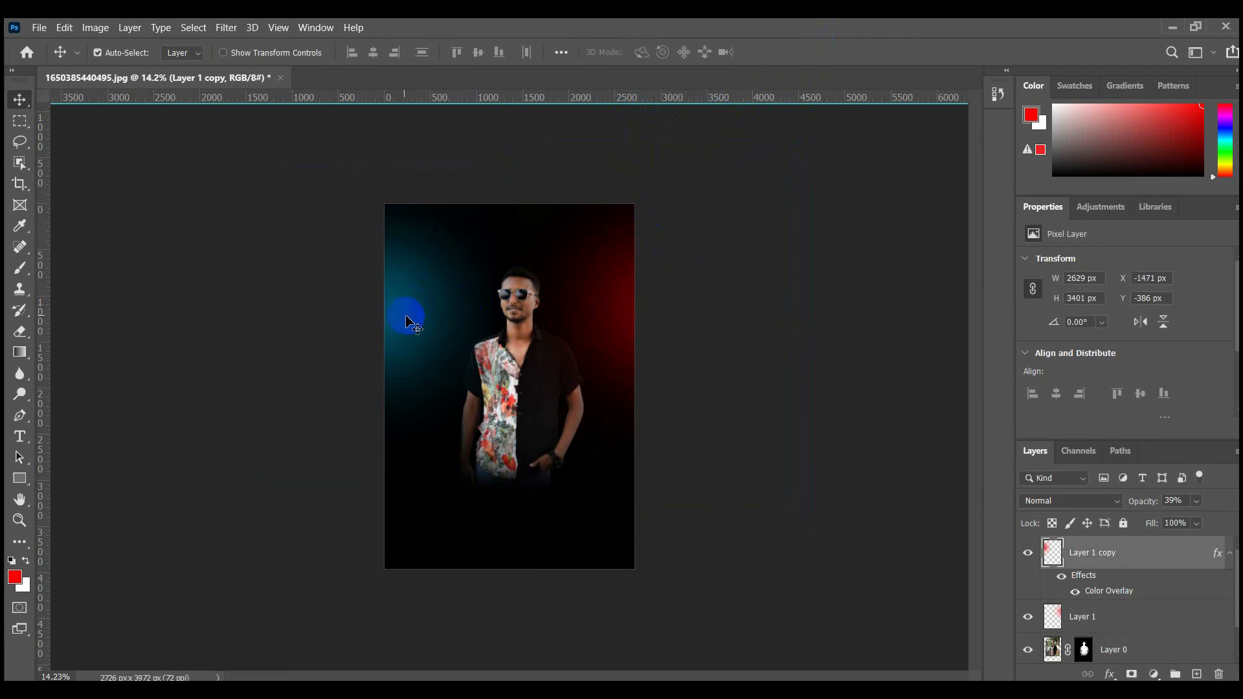
drag(426, 316, 426, 316)
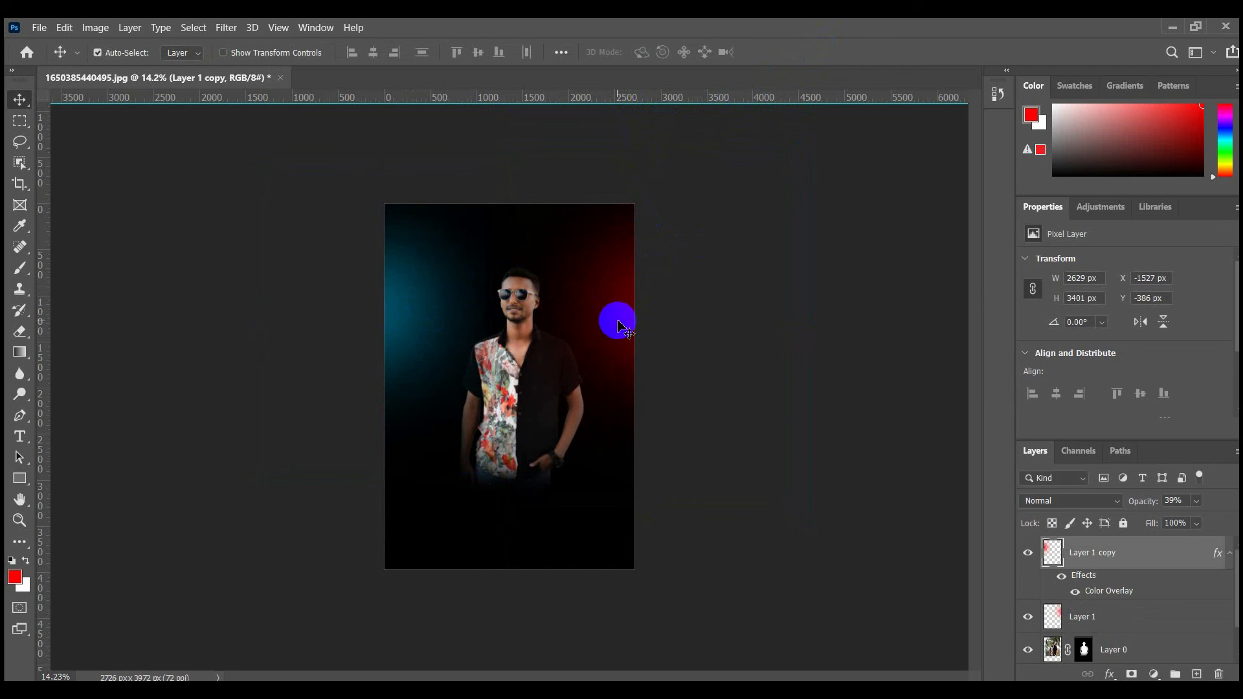
- Set the opacity of the red glow on Layer 1 to 30%
click(614, 317)
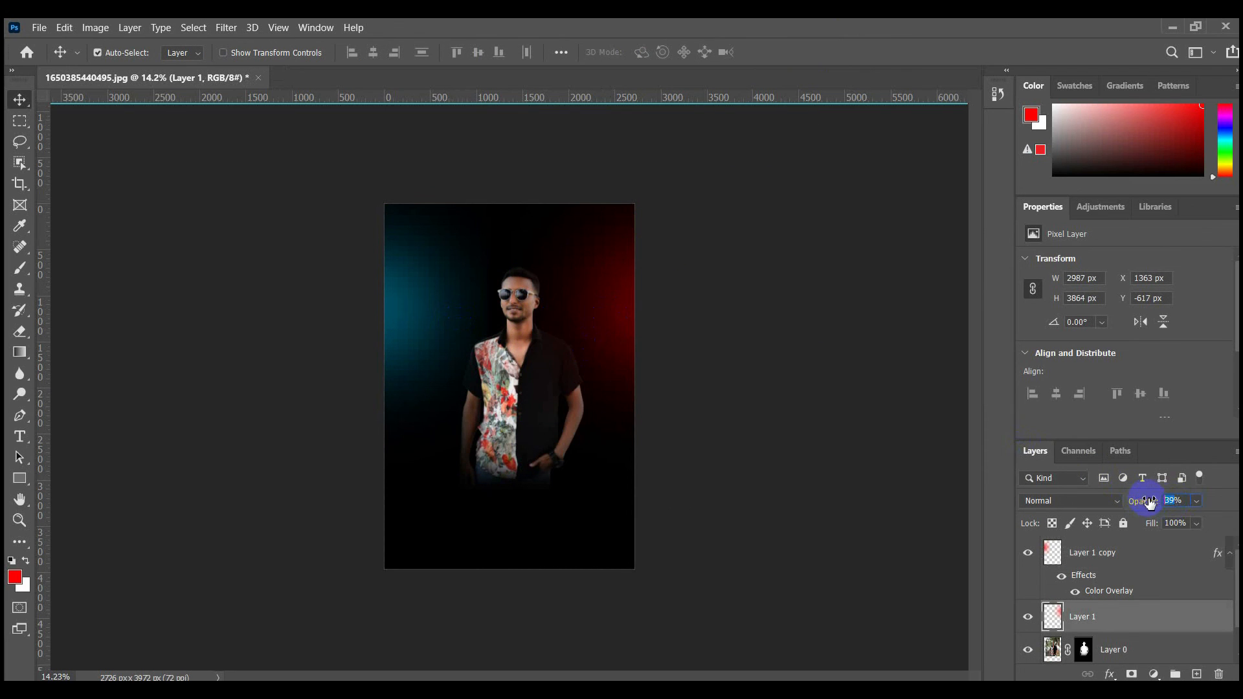
text(3)
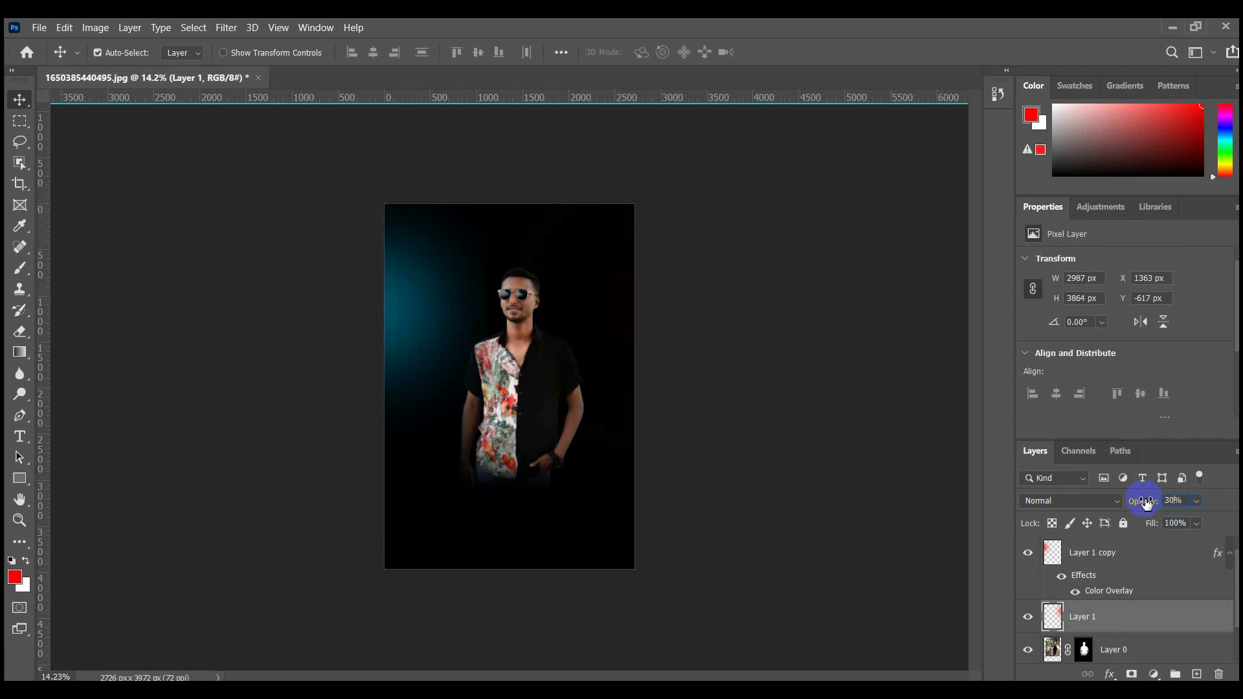
text(0)
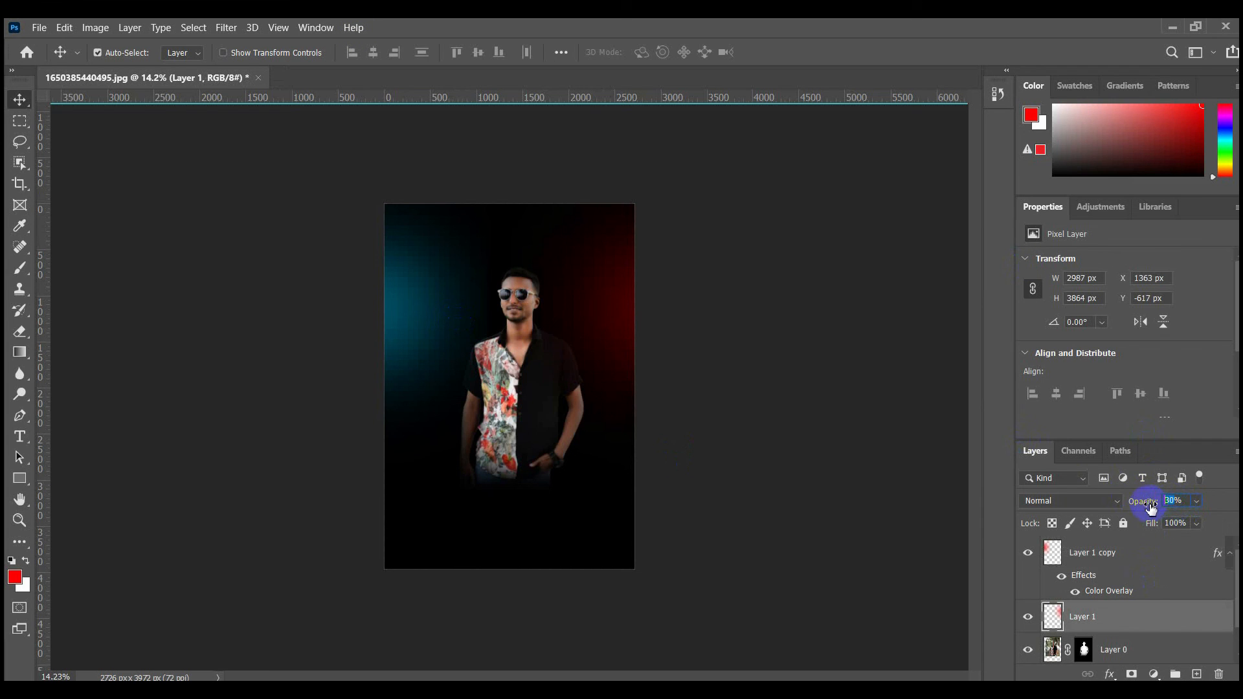
- Set the opacity of the cyan-blue glow on Layer 1 copy to 20%
click(417, 300)
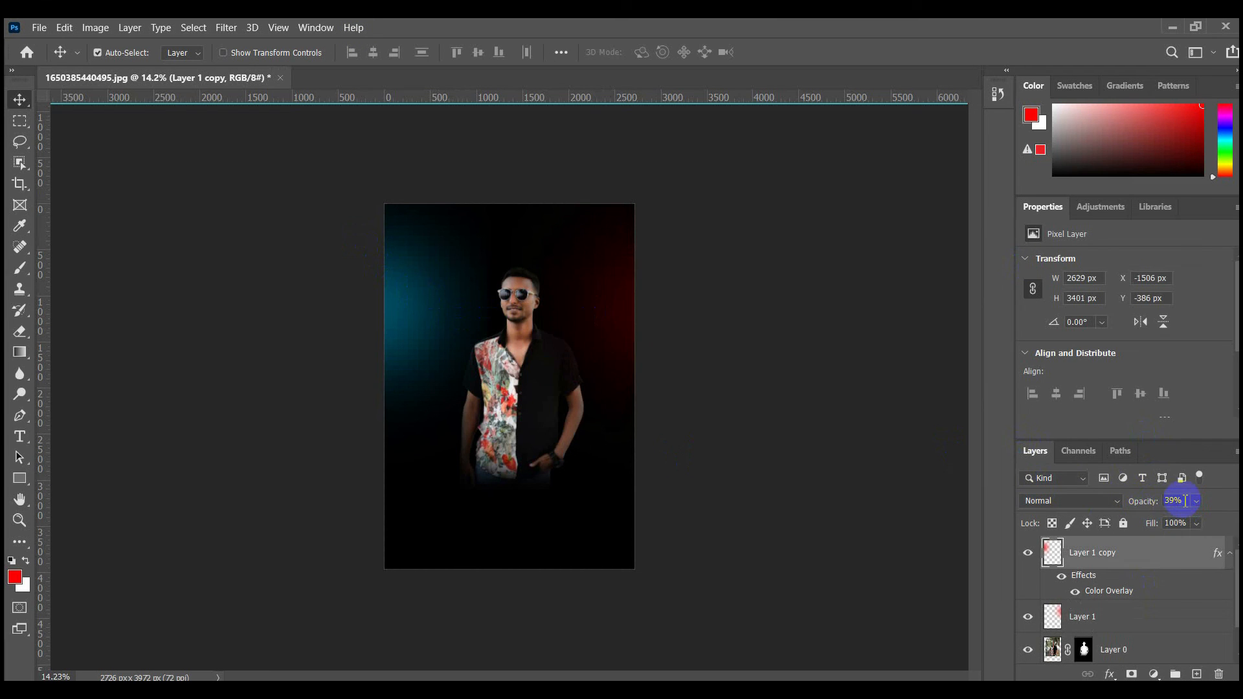
click(1137, 495)
text(20)
click(20, 121)
click(19, 100)
scroll(585, 289, up, 5)
scroll(585, 288, up, 3)
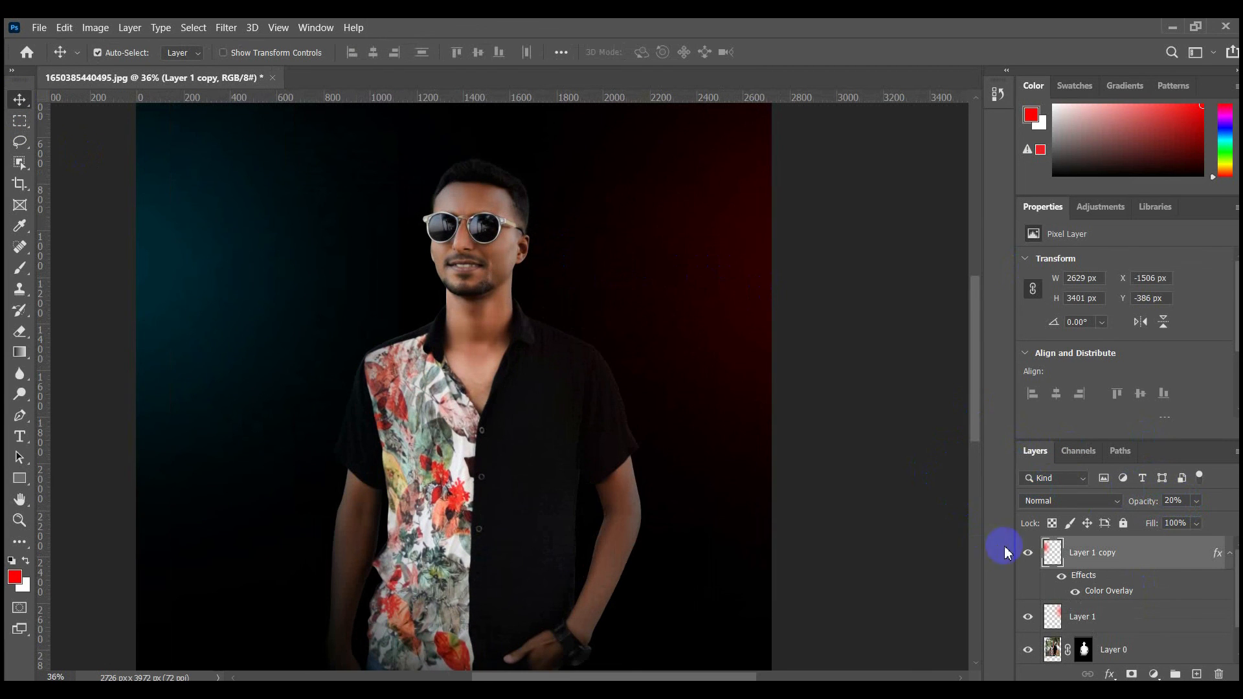
- Toggle the visibility of the cyan-blue and red glow layers to compare the man with and without each light
click(1030, 555)
click(1029, 555)
click(1028, 623)
click(1029, 623)
click(1029, 623)
click(1029, 623)
click(1029, 556)
click(1030, 555)
- Shift the red glow slightly inward from the right canvas edge and nudge the cyan-blue glow to Y -385 px
scroll(520, 381, down, 5)
drag(647, 288, 631, 294)
drag(388, 295, 397, 289)
- Check the repositioned glows by hiding and reshowing Layer 1 copy and Layer 1, and inspect the man up close
click(1028, 553)
click(1028, 553)
click(1027, 619)
click(1028, 619)
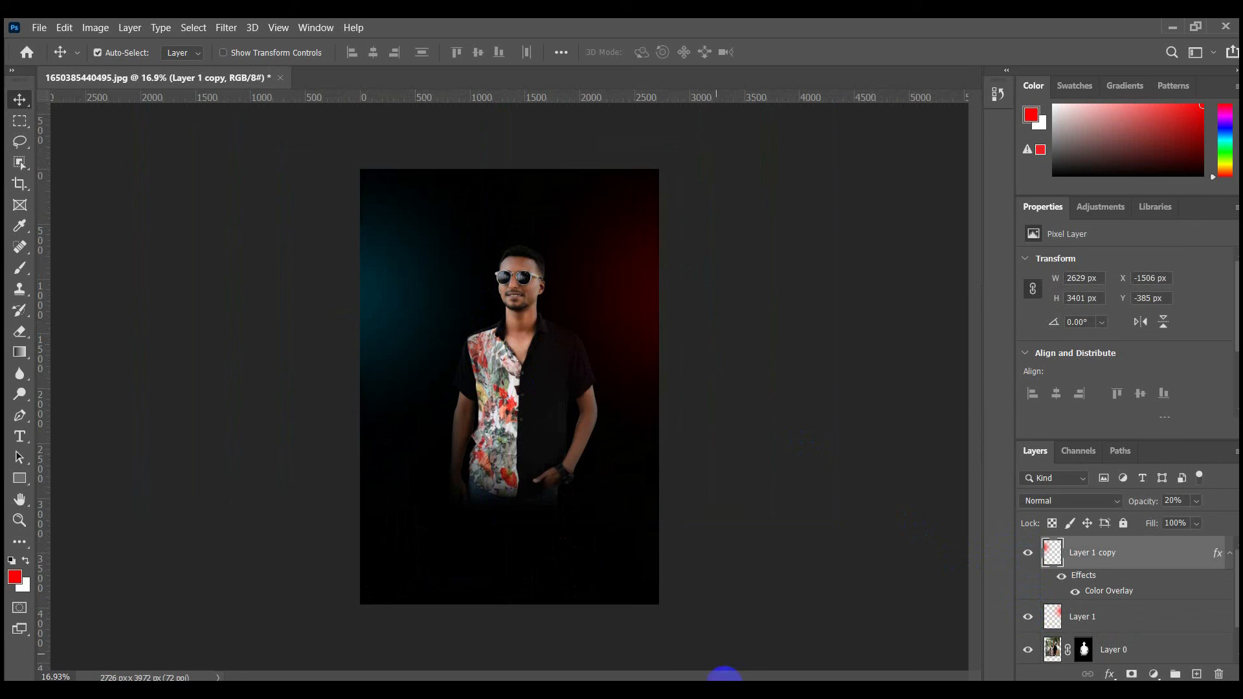
scroll(616, 283, up, 10)
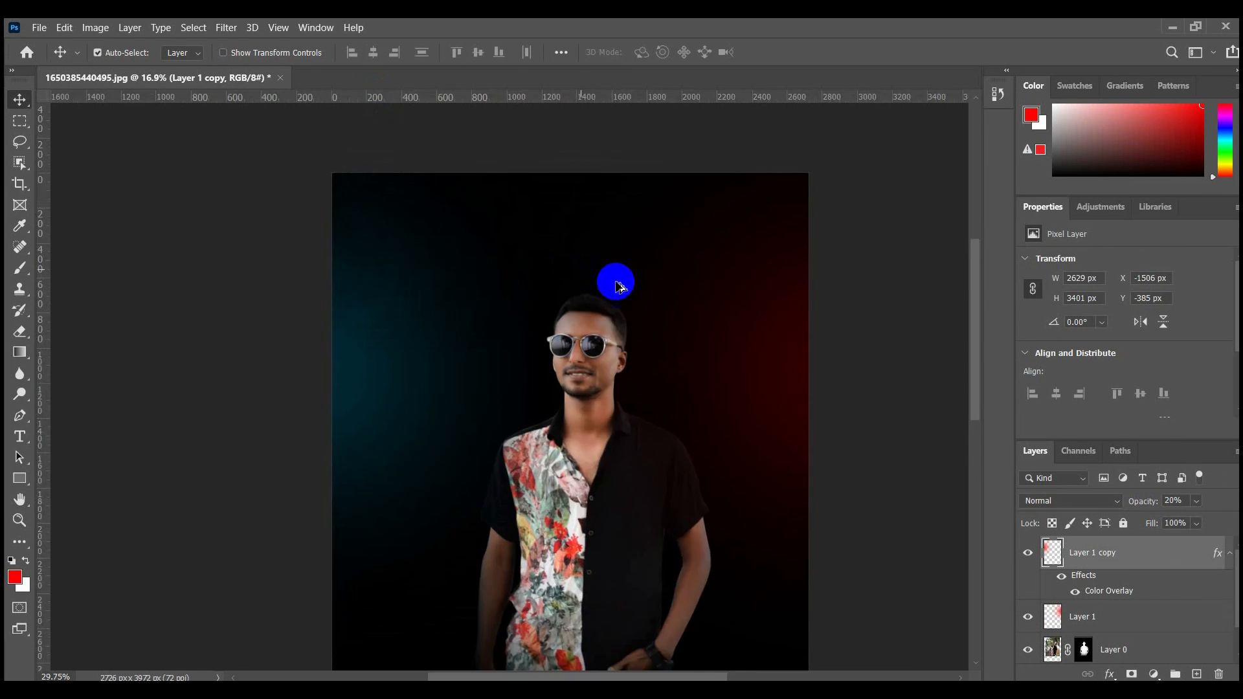